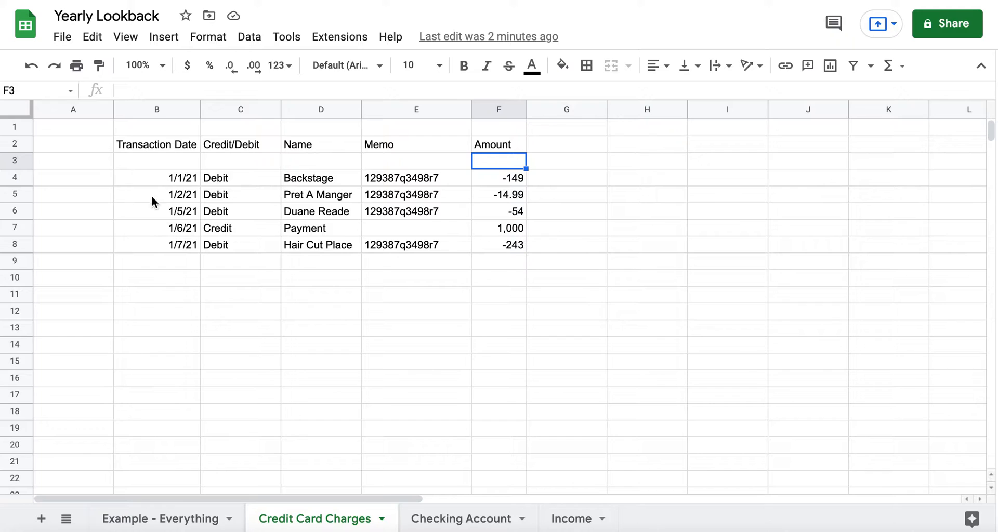
Step: Copy transaction rows 4 to 8 from the Credit Card Charges sheet into the Example - Everything sheet, starting at row 8
{"action": "left_click", "coordinate": [117, 177]}
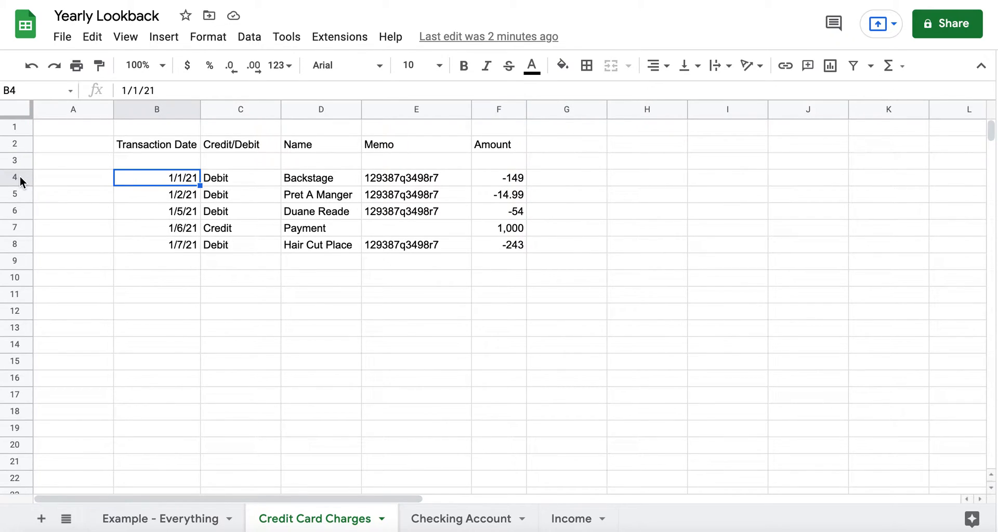
{"action": "left_click_drag", "start_coordinate": [20, 176], "coordinate": [14, 246]}
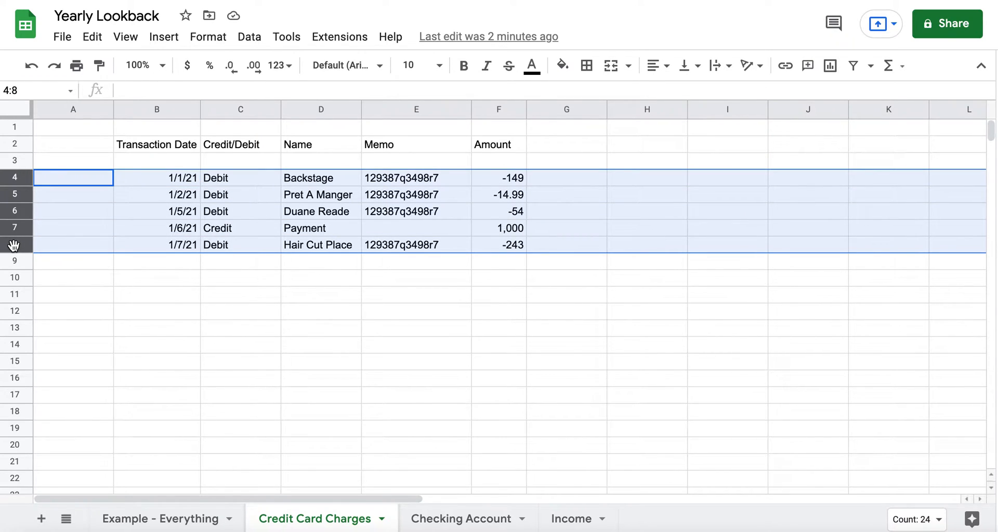
{"action": "left_click", "coordinate": [137, 520]}
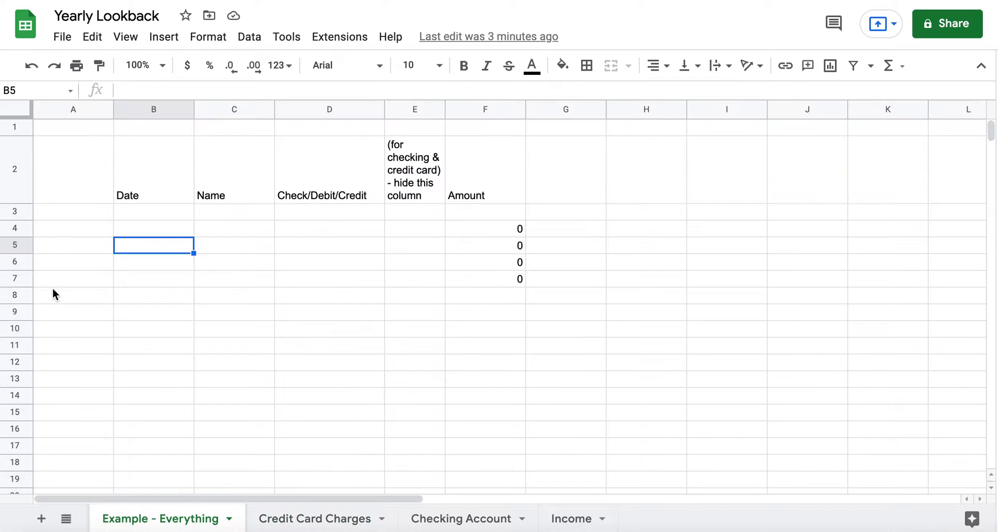
{"action": "left_click", "coordinate": [19, 294]}
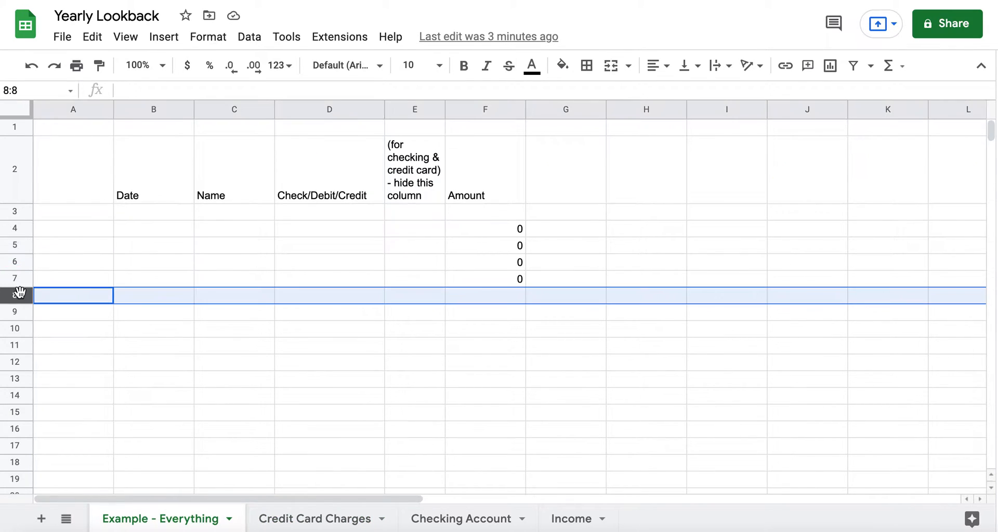
{"action": "key", "text": "ctrl+v"}
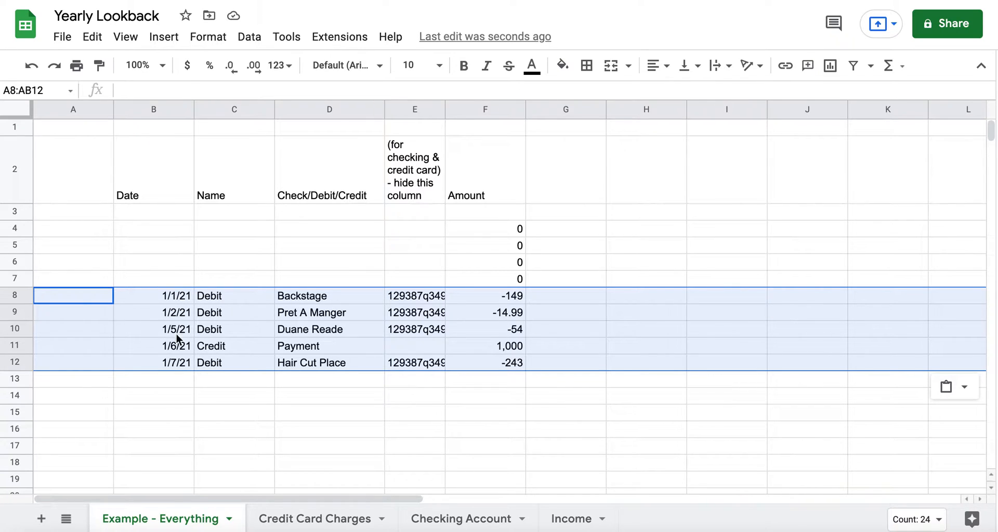
Step: Delete the Debit/Credit cells C8:C12 of the pasted rows and shift the remaining cells left
{"action": "left_click", "coordinate": [232, 297]}
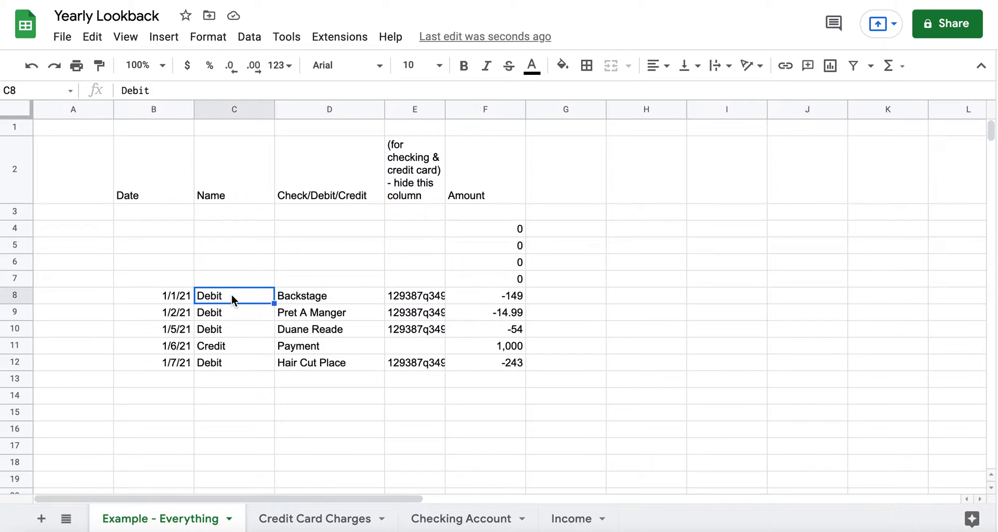
{"action": "left_click_drag", "start_coordinate": [232, 296], "coordinate": [224, 359]}
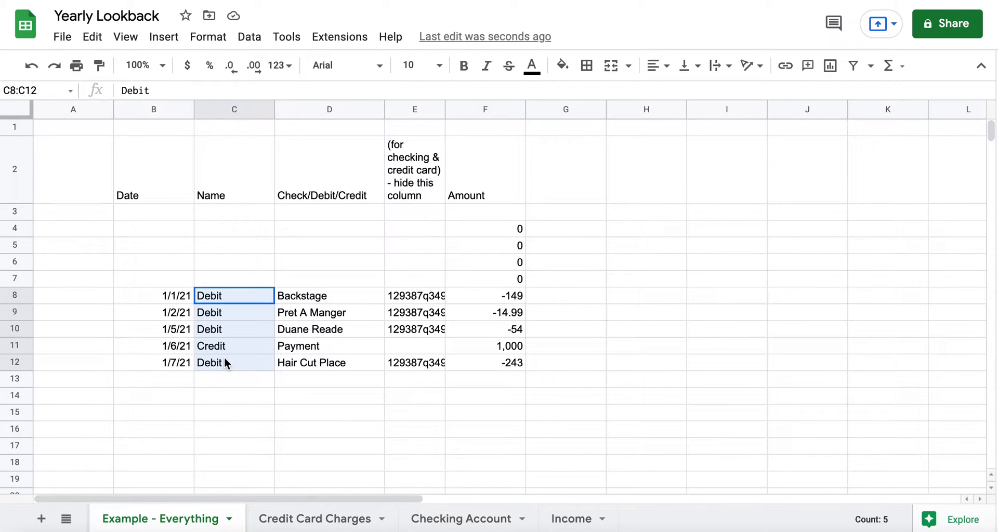
{"action": "right_click", "coordinate": [225, 362]}
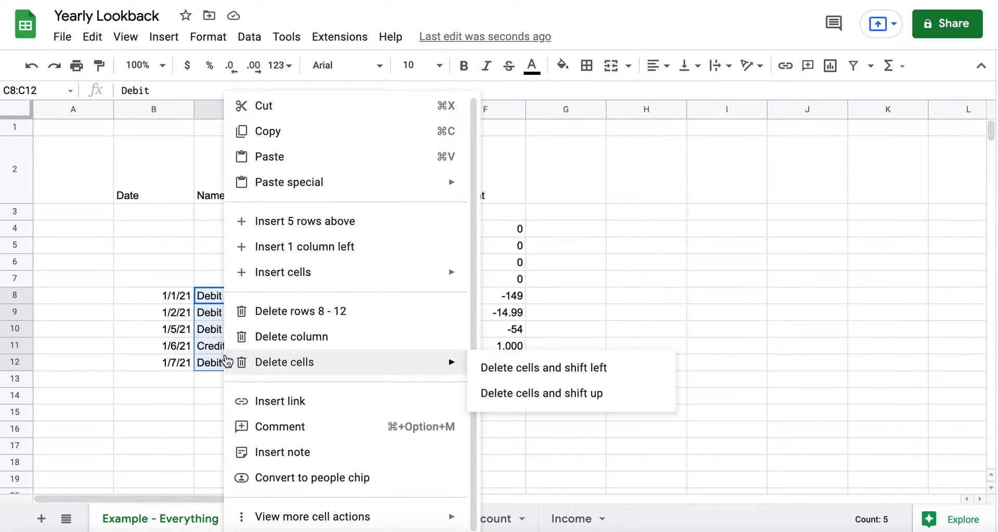
{"action": "mouse_move", "coordinate": [275, 363]}
{"action": "left_click", "coordinate": [484, 371]}
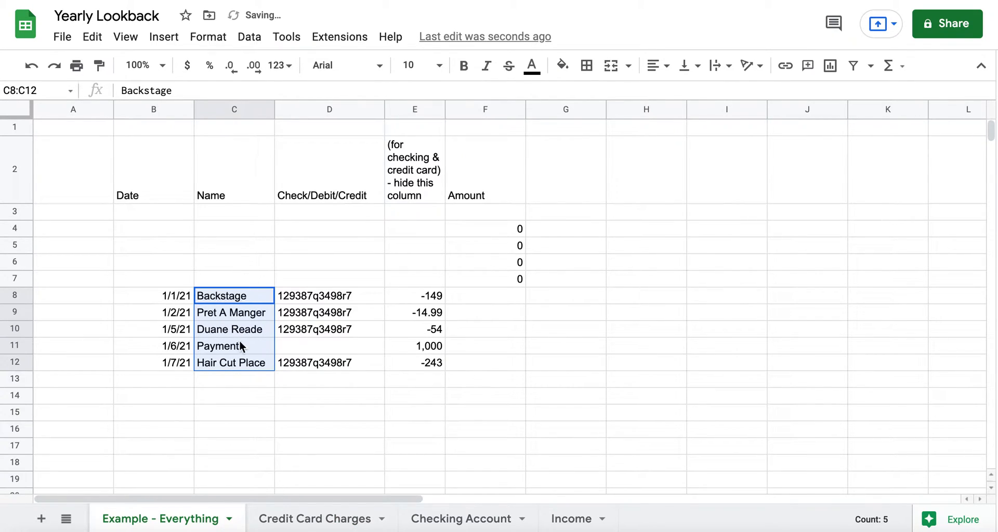
Step: Enter "Credit Card" in D8 in place of the memo code and fill it down to D12
{"action": "left_click", "coordinate": [316, 299]}
{"action": "type", "text": "Cr"}
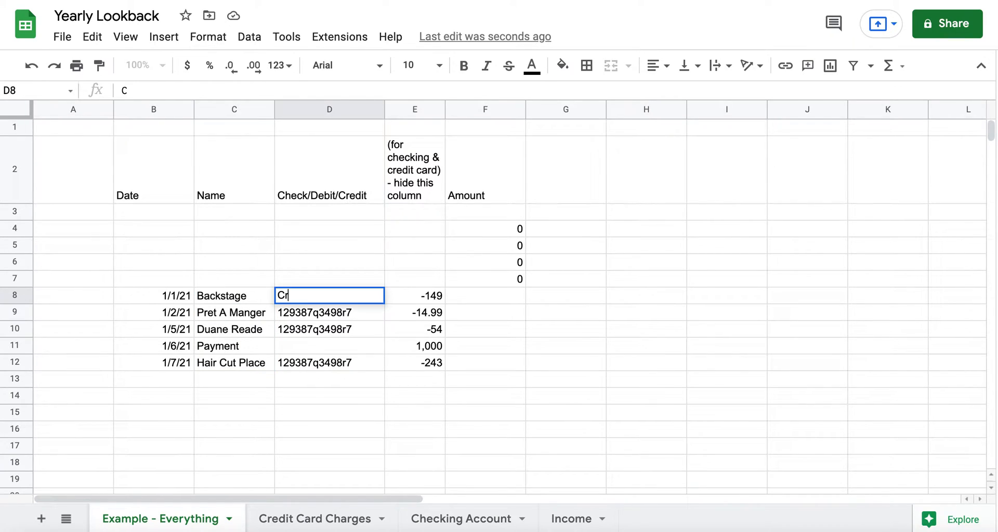
{"action": "type", "text": "edit card"}
{"action": "key", "text": "Return"}
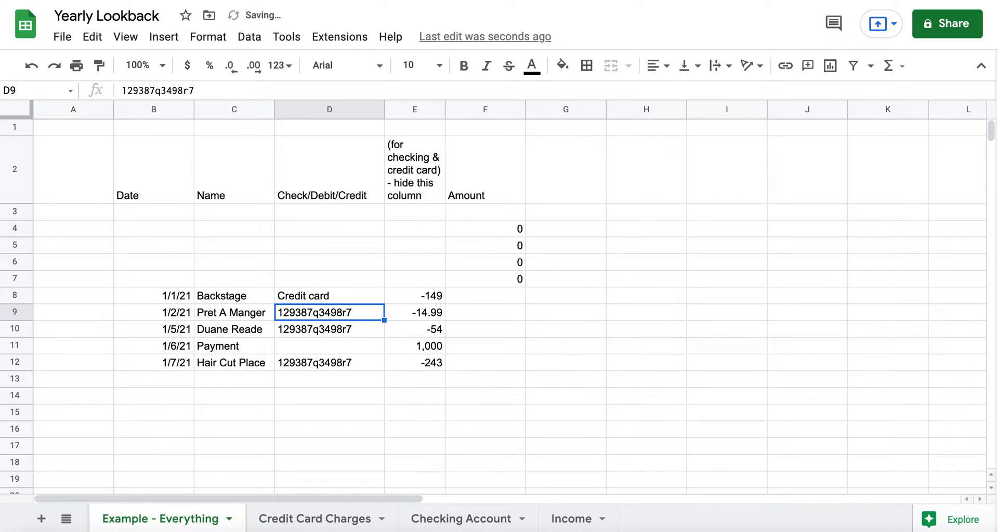
{"action": "key", "text": "Up"}
{"action": "type", "text": "C"}
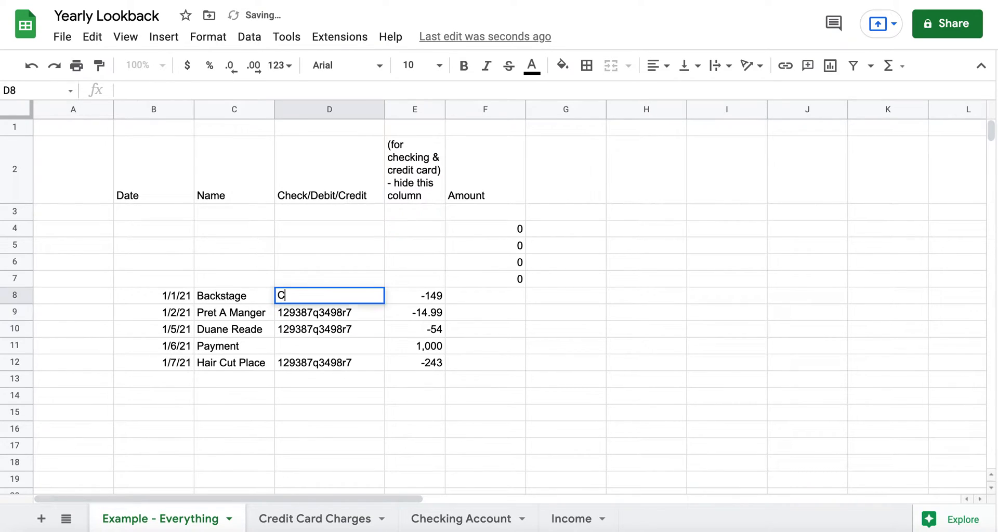
{"action": "type", "text": "redit Card"}
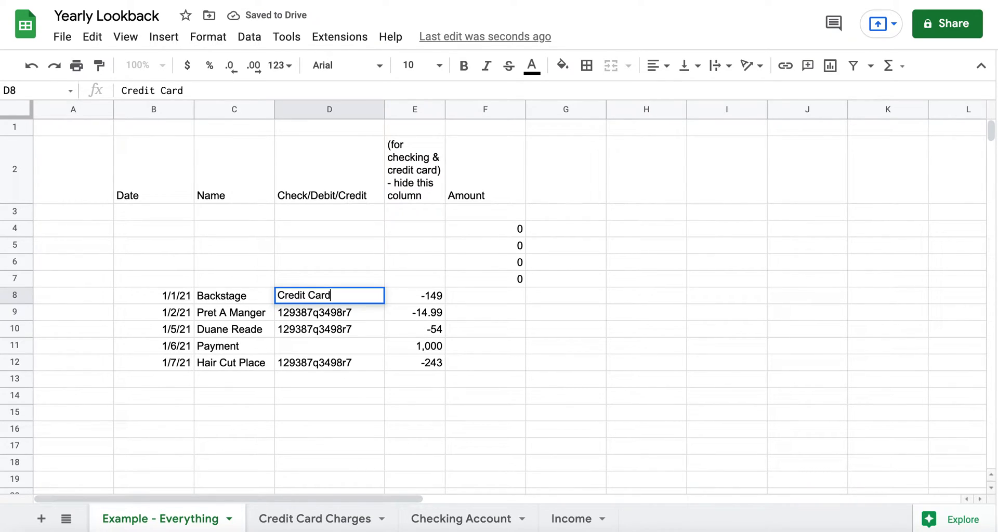
{"action": "key", "text": "Return"}
{"action": "left_click", "coordinate": [316, 294]}
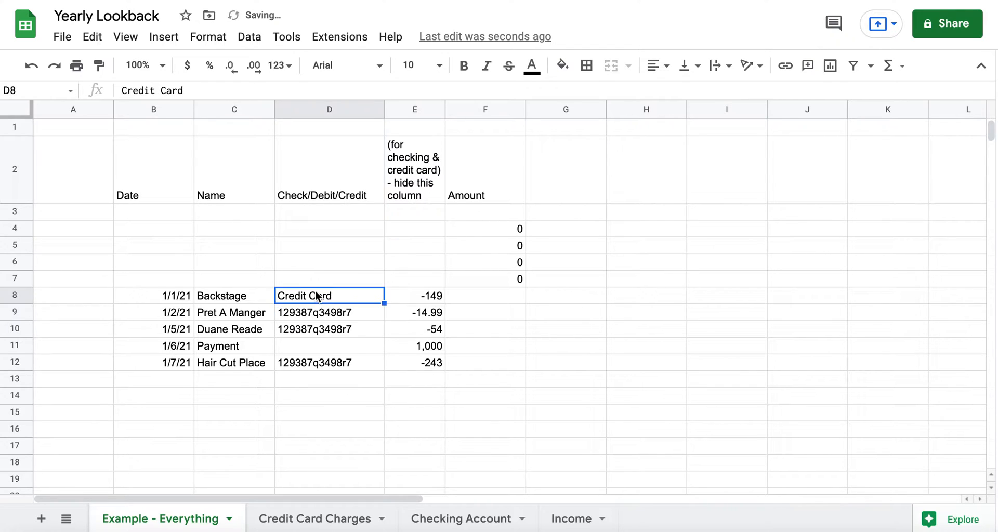
{"action": "left_click_drag", "start_coordinate": [383, 303], "coordinate": [381, 370]}
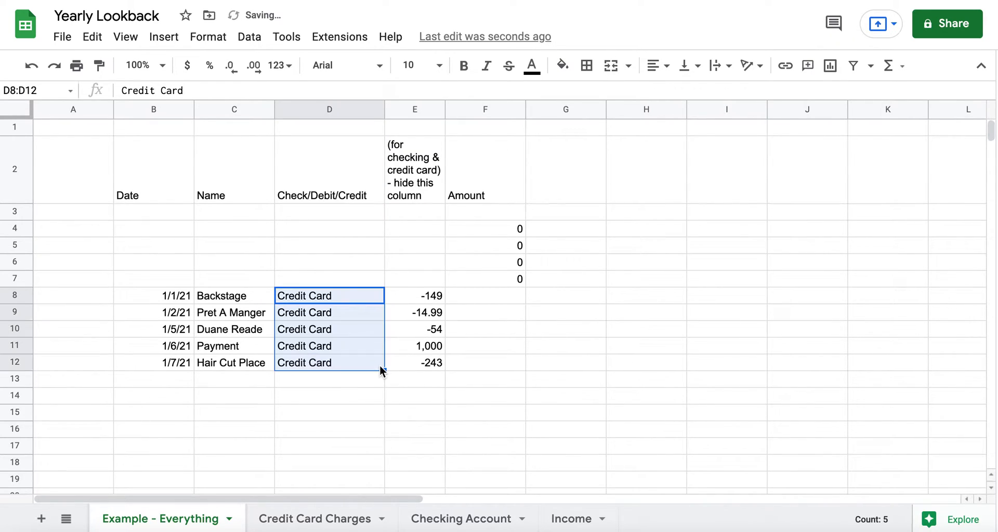
Step: Fill the sign-reversing Amount formula from F7 down to F12 for the credit card rows
{"action": "left_click", "coordinate": [424, 297]}
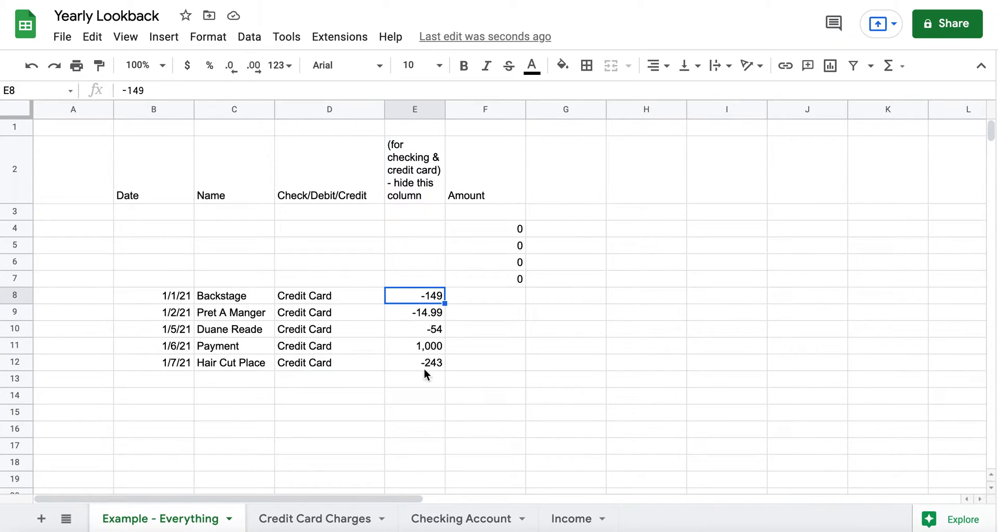
{"action": "left_click", "coordinate": [466, 298]}
{"action": "left_click", "coordinate": [491, 281]}
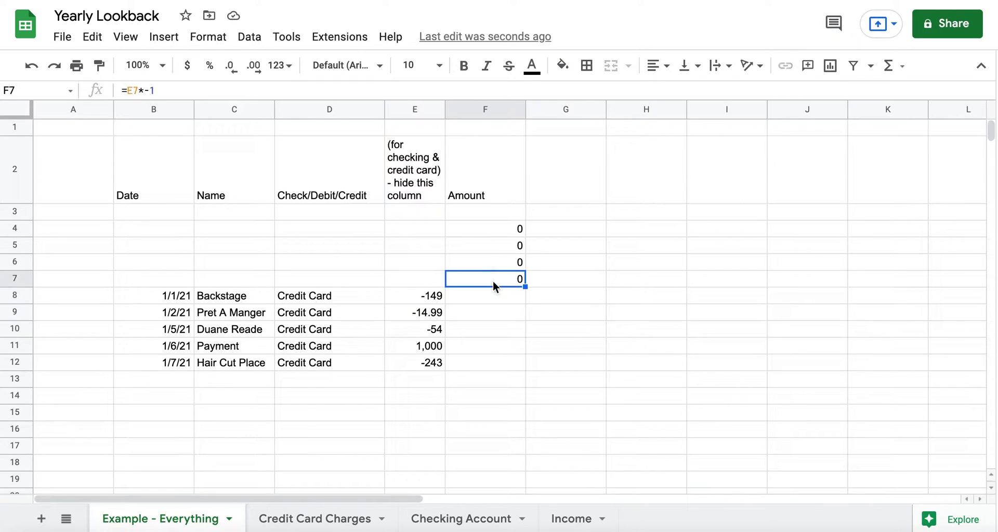
{"action": "left_click_drag", "start_coordinate": [524, 286], "coordinate": [515, 362]}
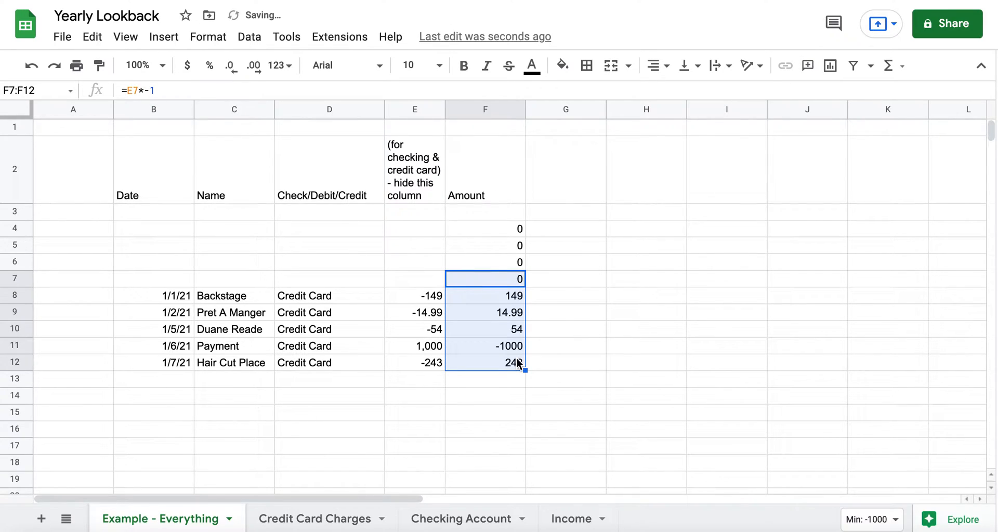
{"action": "left_click", "coordinate": [508, 301]}
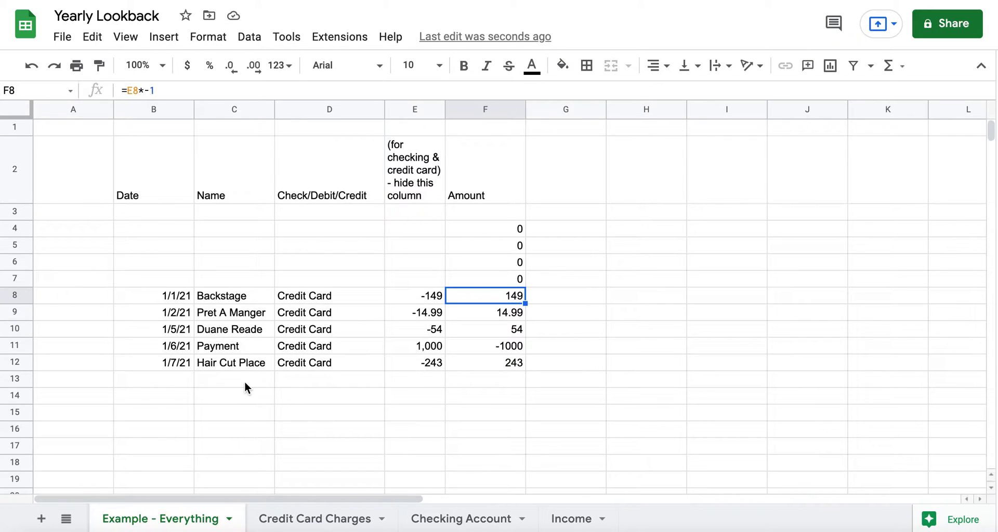
Step: Delete the credit card Payment row dated 1/6/21 from the combined list
{"action": "left_click", "coordinate": [207, 346]}
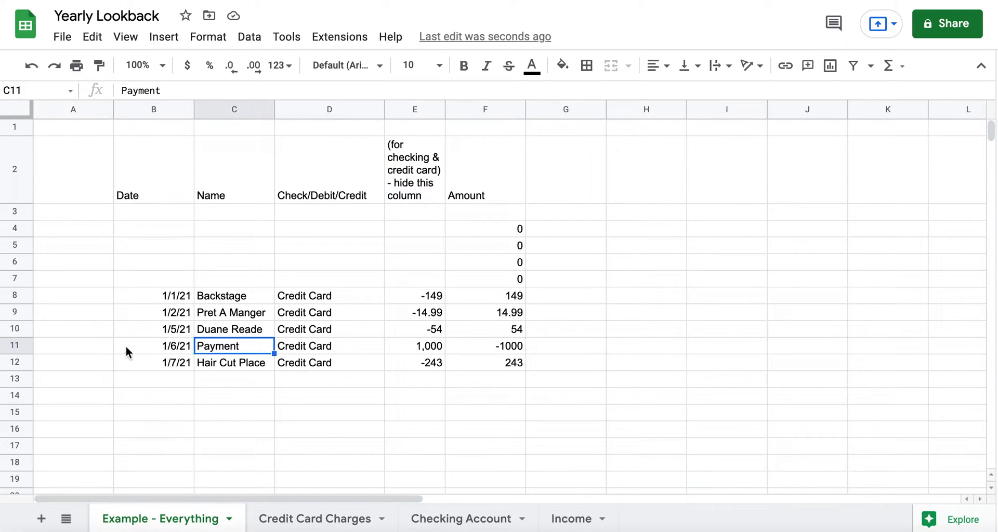
{"action": "left_click", "coordinate": [20, 345]}
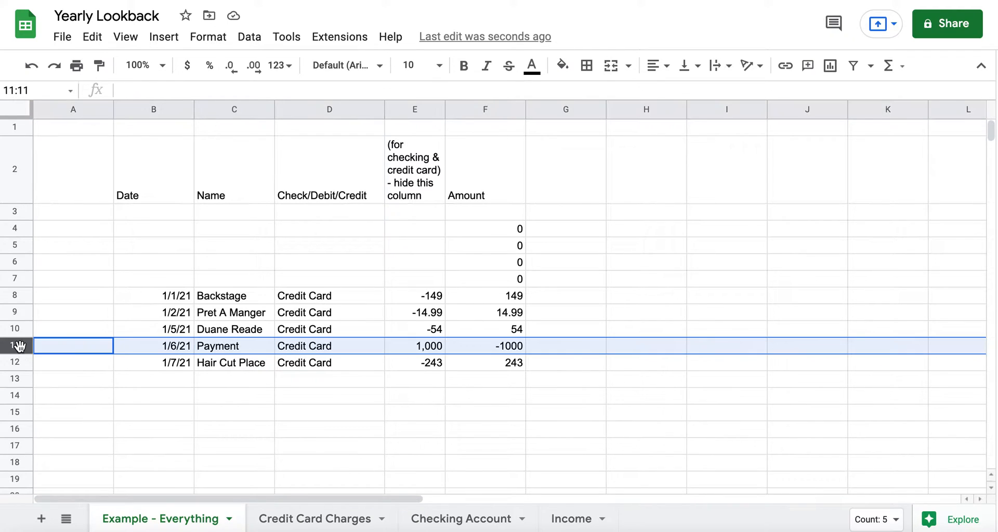
{"action": "right_click", "coordinate": [20, 345]}
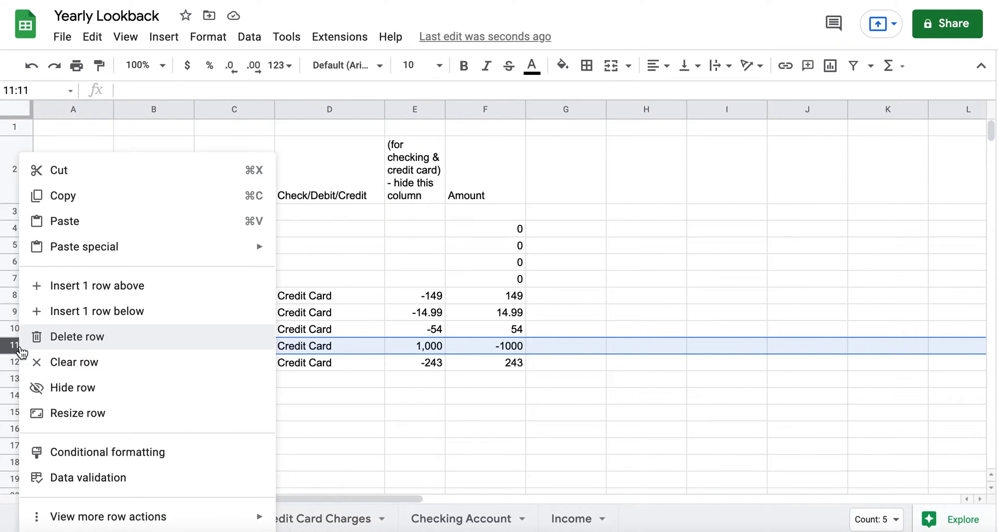
{"action": "left_click", "coordinate": [54, 344]}
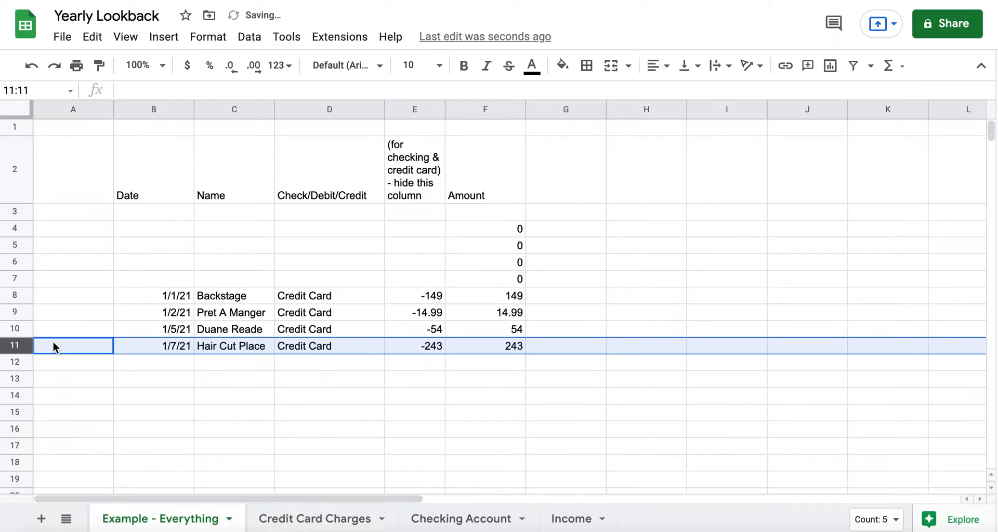
{"action": "left_click", "coordinate": [310, 370]}
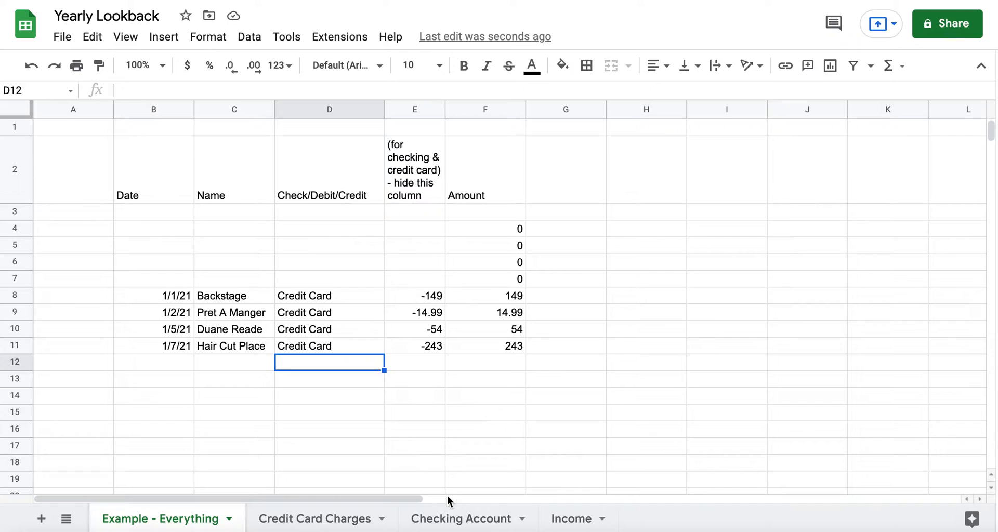
Step: Examine the columns of the Checking Account sheet across to Extended Description and back to the first column
{"action": "left_click", "coordinate": [436, 524]}
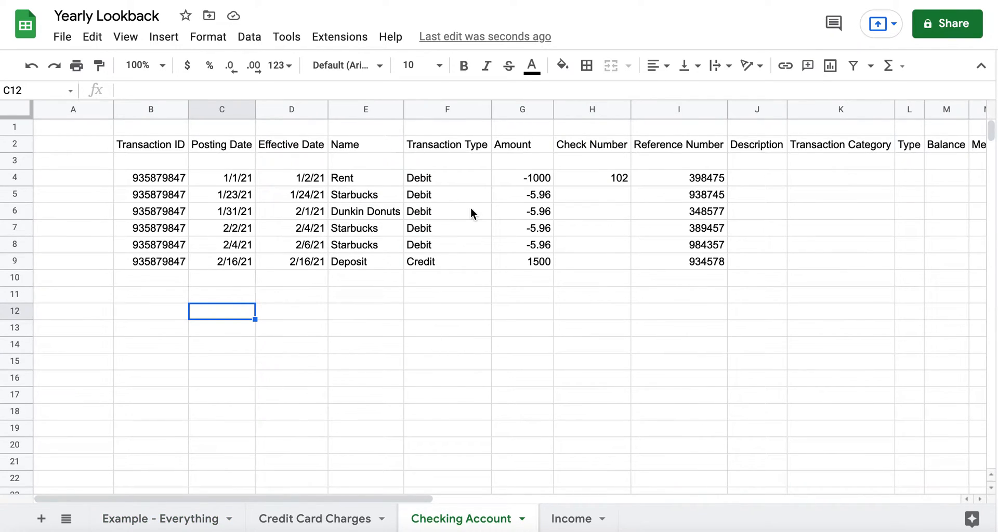
{"action": "left_click", "coordinate": [546, 194]}
{"action": "key", "text": "Right"}
{"action": "key", "text": "Right"}
{"action": "key", "text": "Right"}
{"action": "key", "text": "Right"}
{"action": "key", "text": "Right"}
{"action": "key", "text": "Right"}
{"action": "key", "text": "Right"}
{"action": "key", "text": "Right"}
{"action": "key", "text": "Right"}
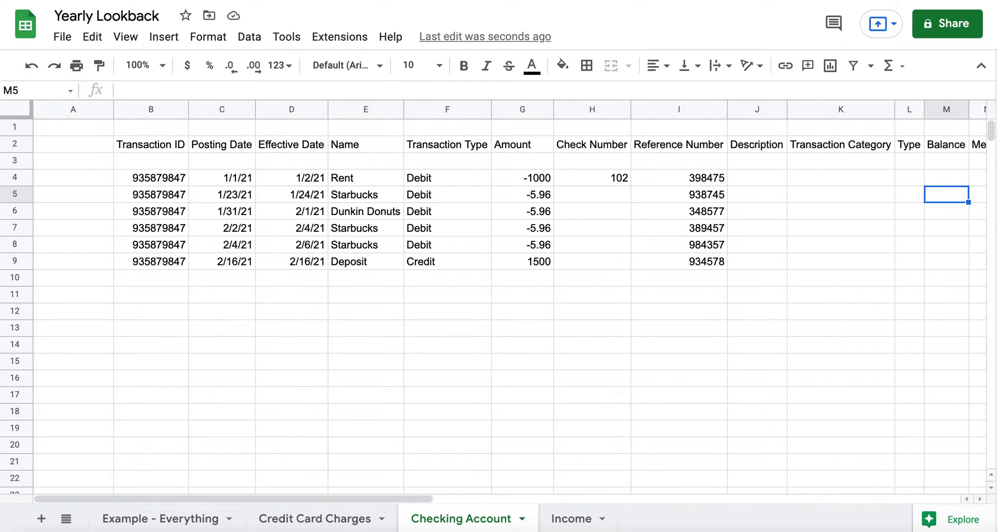
{"action": "key", "text": "Right"}
{"action": "key", "text": "Right"}
{"action": "key", "text": "Left"}
{"action": "key", "text": "Left"}
{"action": "key", "text": "Left"}
{"action": "key", "text": "Left"}
{"action": "key", "text": "Left"}
{"action": "key", "text": "Left"}
{"action": "key", "text": "Left"}
{"action": "key", "text": "Left"}
{"action": "key", "text": "Left"}
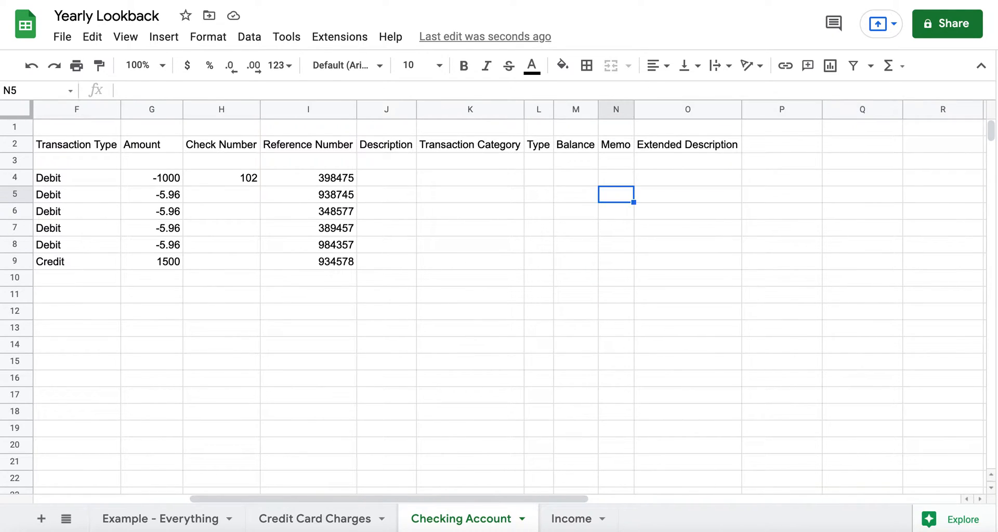
{"action": "key", "text": "Left"}
{"action": "key", "text": "Left"}
{"action": "key", "text": "Left"}
{"action": "key", "text": "Left"}
{"action": "key", "text": "Left"}
{"action": "key", "text": "Left"}
{"action": "key", "text": "Left"}
{"action": "key", "text": "Left"}
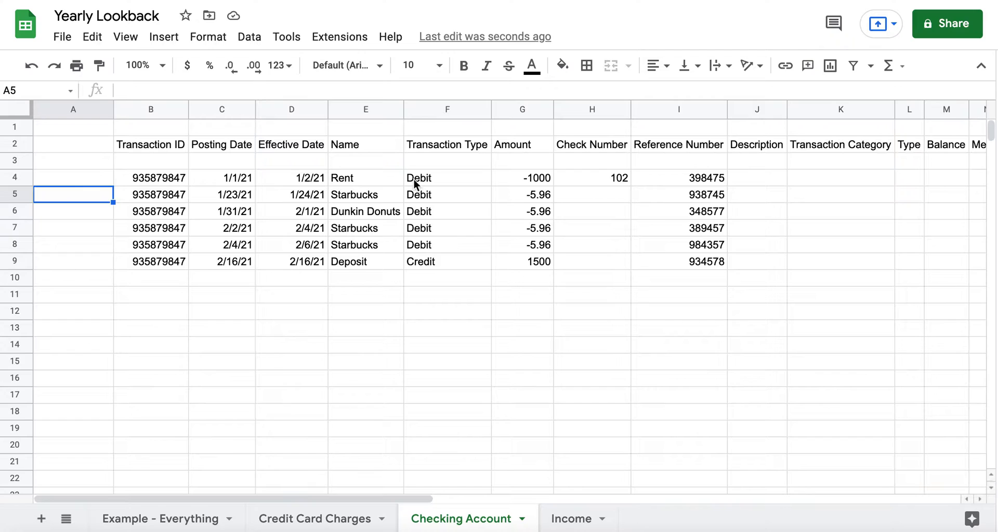
Step: Copy transaction rows 4 to 9 from the Checking Account sheet into the Example - Everything sheet, starting at row 13
{"action": "left_click_drag", "start_coordinate": [22, 178], "coordinate": [20, 263]}
{"action": "key", "text": "ctrl+c"}
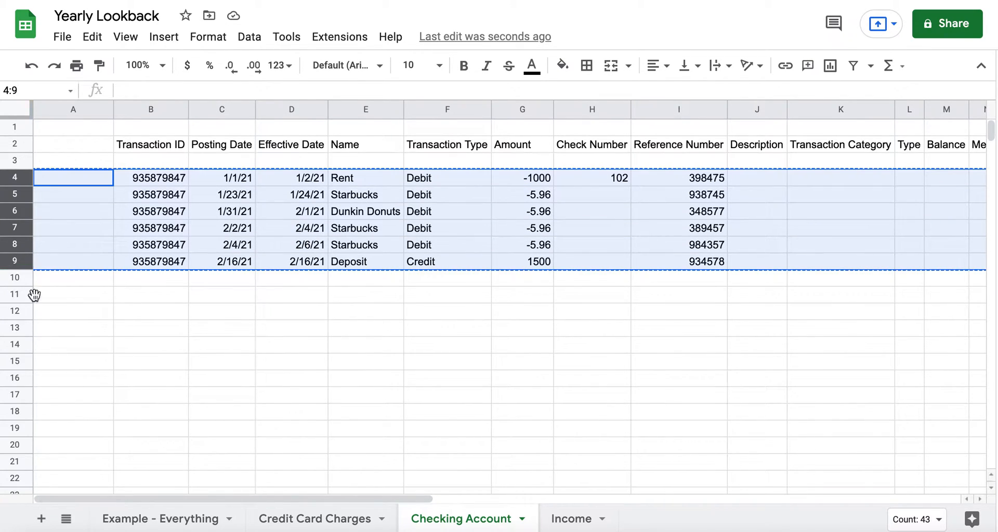
{"action": "left_click", "coordinate": [123, 519]}
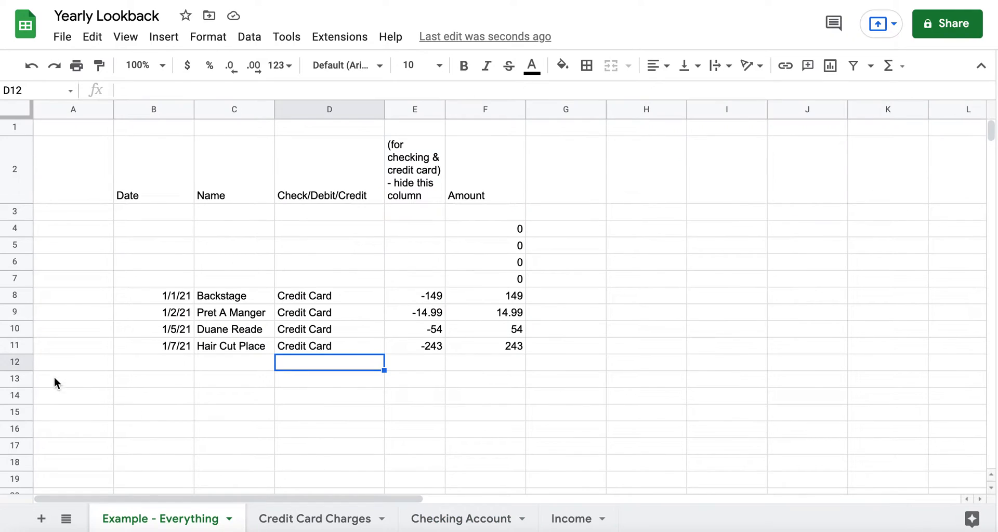
{"action": "left_click", "coordinate": [25, 377]}
{"action": "key", "text": "ctrl+v"}
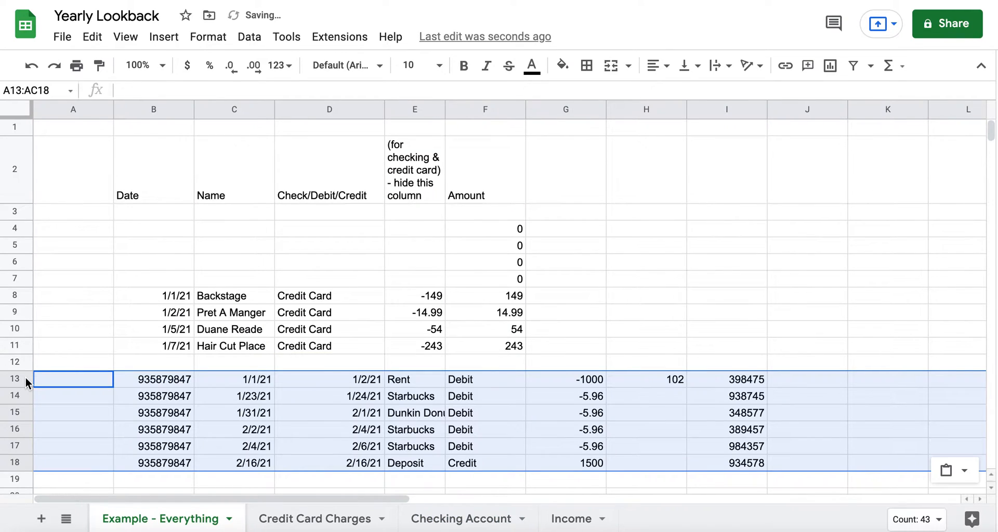
Step: Compare the column layouts of the Checking Account and Credit Card Charges sheets with the rows pasted into Example - Everything
{"action": "left_click", "coordinate": [168, 380]}
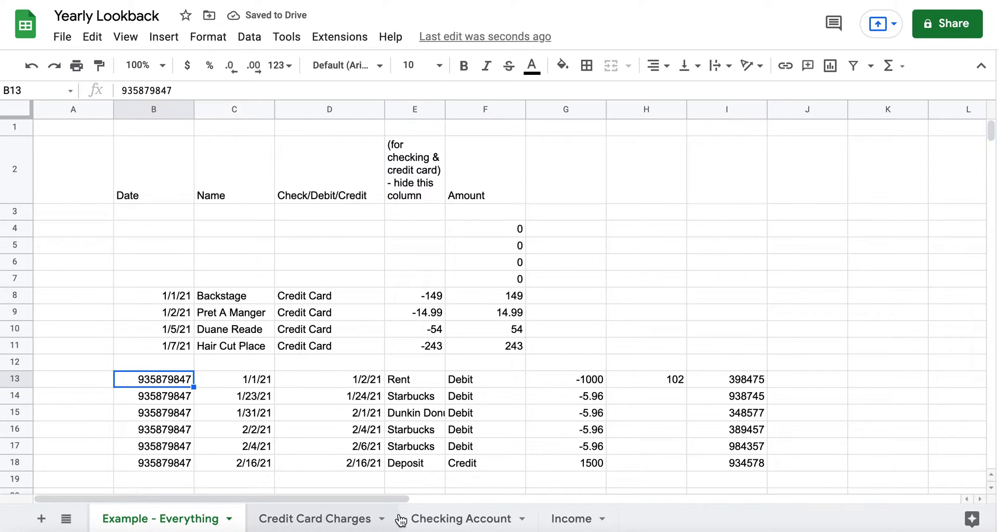
{"action": "left_click", "coordinate": [418, 518]}
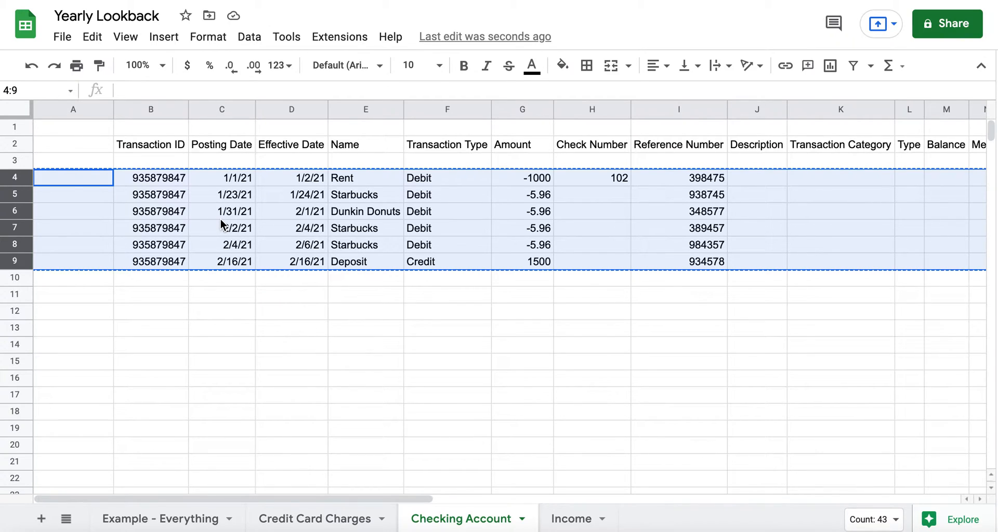
{"action": "left_click", "coordinate": [295, 520]}
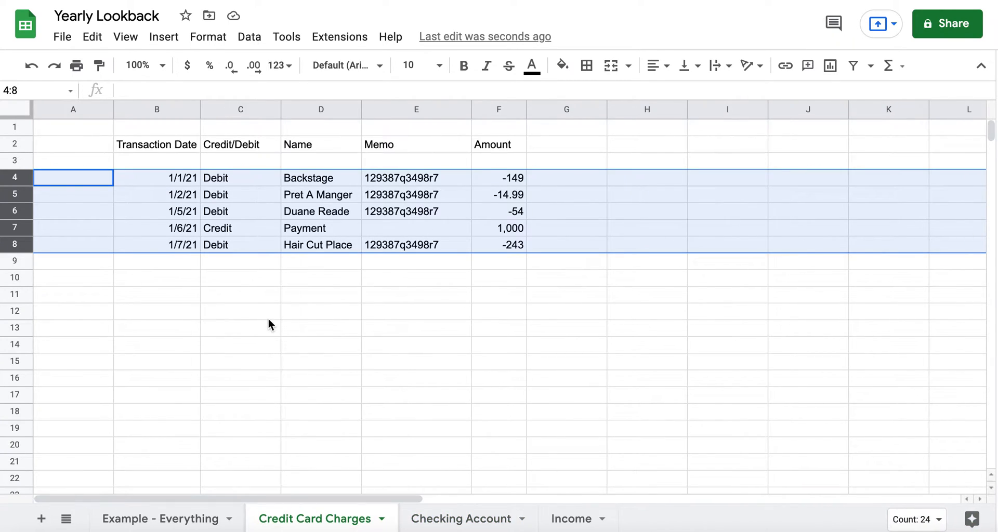
{"action": "left_click", "coordinate": [179, 520]}
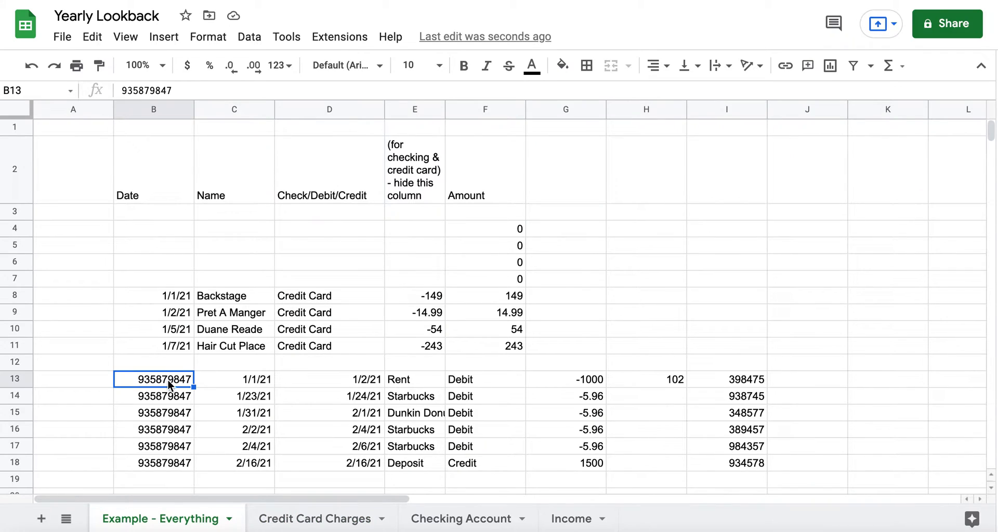
Step: Delete the account number cells B13:B18 from the pasted checking rows, shifting the remaining cells left
{"action": "left_click_drag", "start_coordinate": [167, 382], "coordinate": [161, 463]}
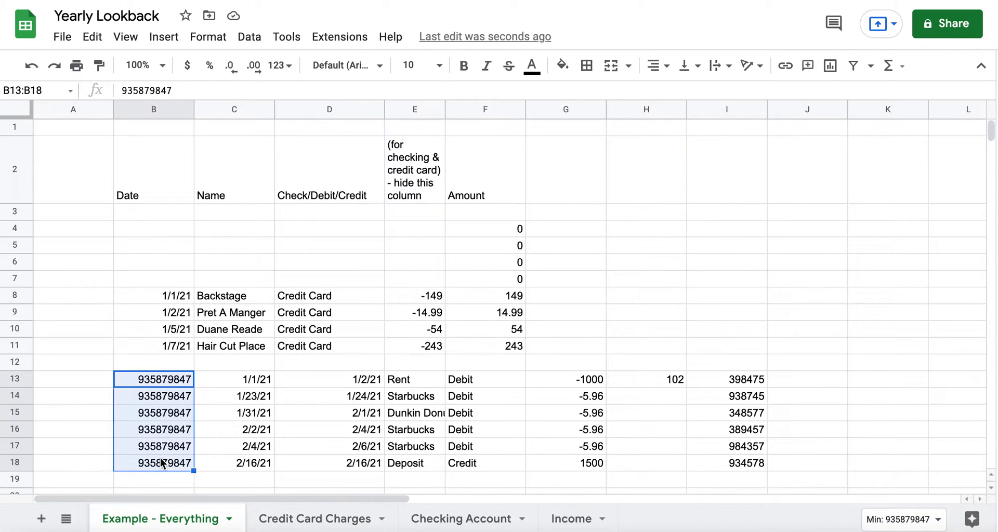
{"action": "right_click", "coordinate": [171, 412]}
{"action": "mouse_move", "coordinate": [202, 370]}
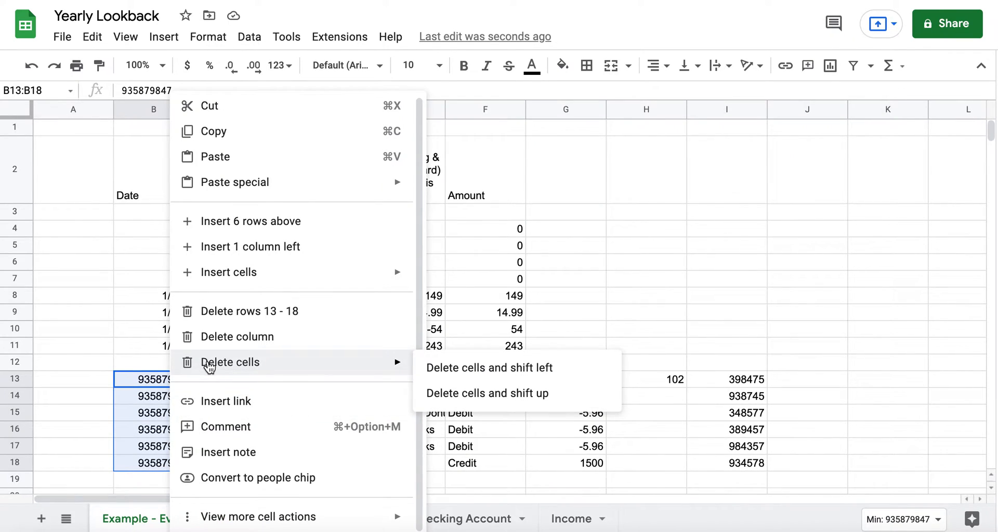
{"action": "left_click", "coordinate": [434, 367]}
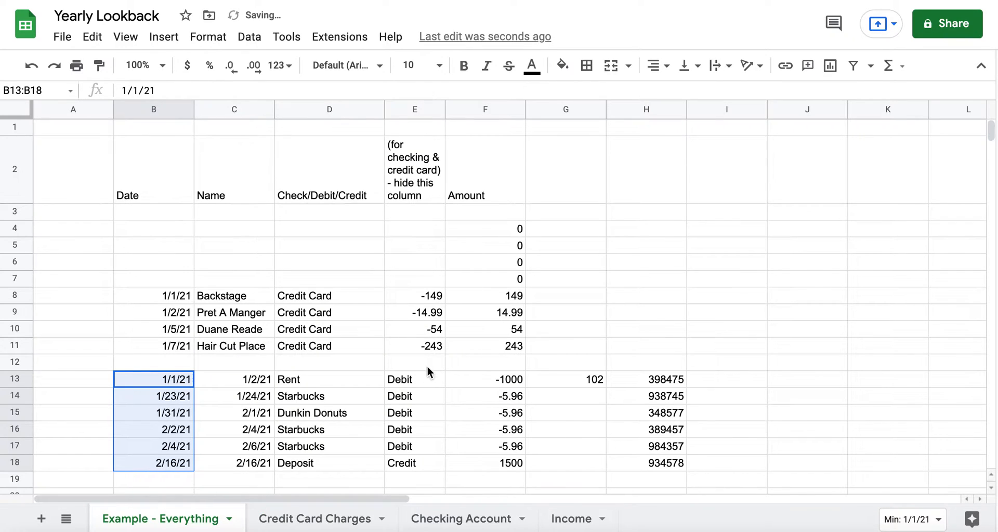
Step: Delete the second date cells C13:C18 from the checking rows, shifting the remaining cells left
{"action": "left_click_drag", "start_coordinate": [233, 379], "coordinate": [224, 458]}
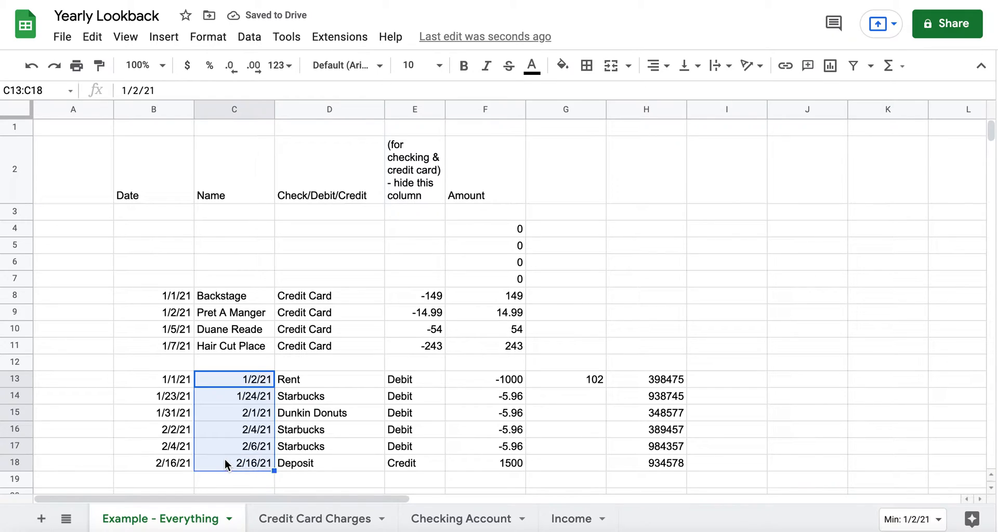
{"action": "right_click", "coordinate": [226, 416]}
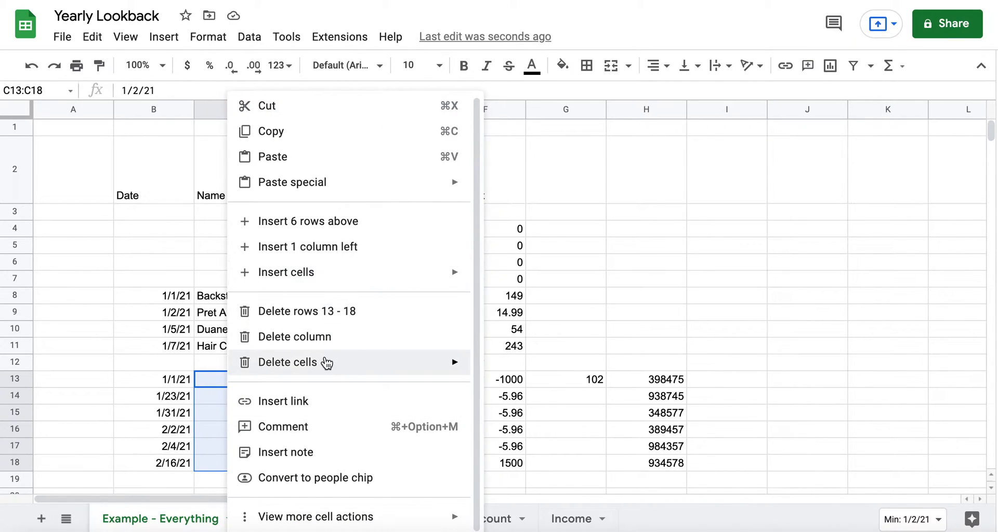
{"action": "mouse_move", "coordinate": [326, 363]}
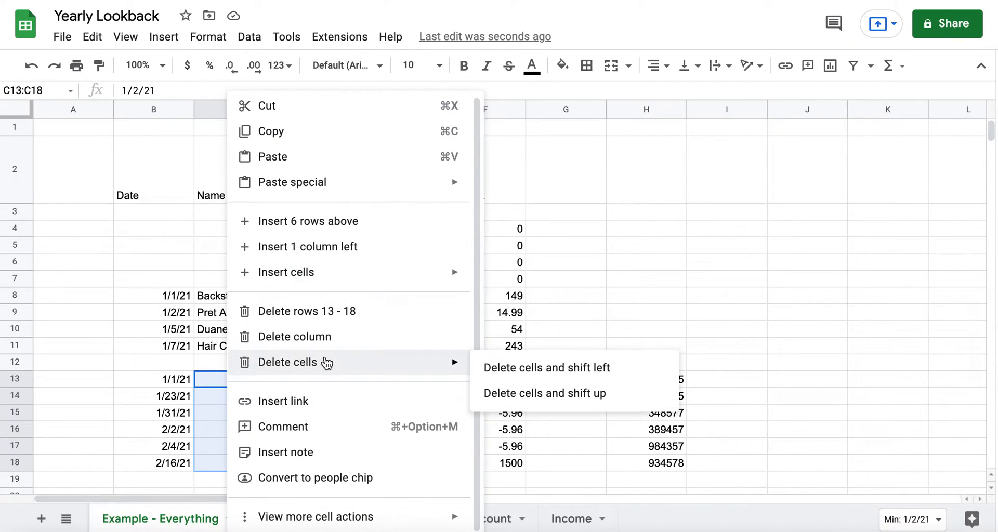
{"action": "left_click", "coordinate": [491, 367]}
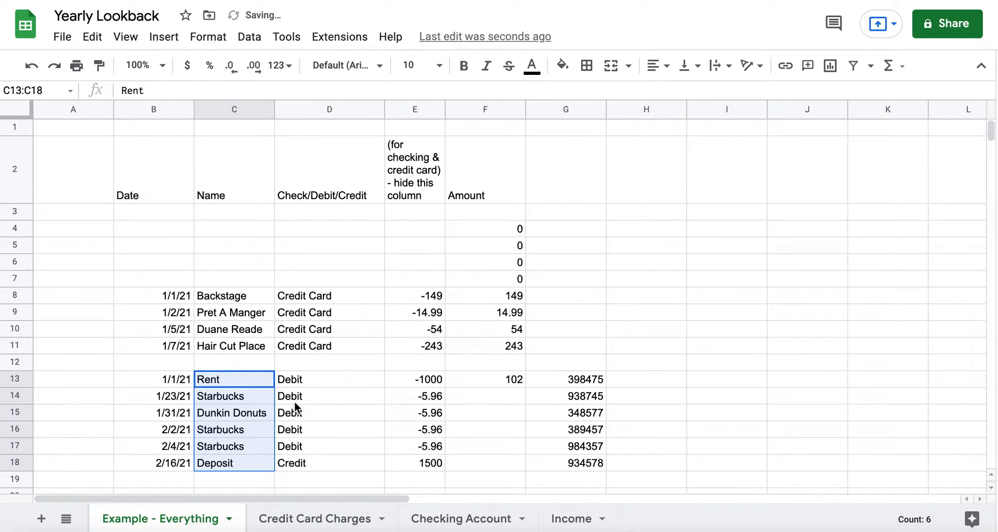
Step: Label all the checking transactions in D13:D18 as Checking Account, replacing the Debit and Credit entries
{"action": "left_click", "coordinate": [314, 381]}
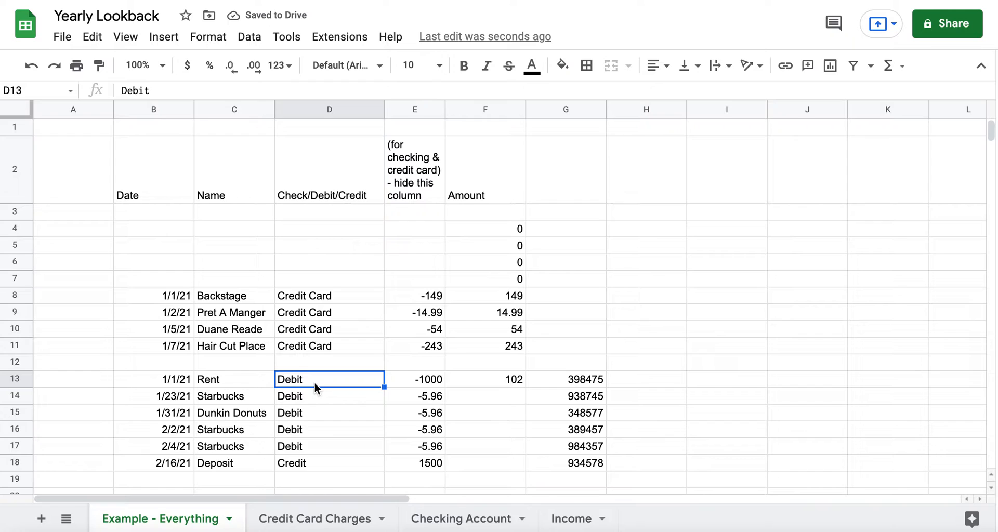
{"action": "type", "text": "Checking Account"}
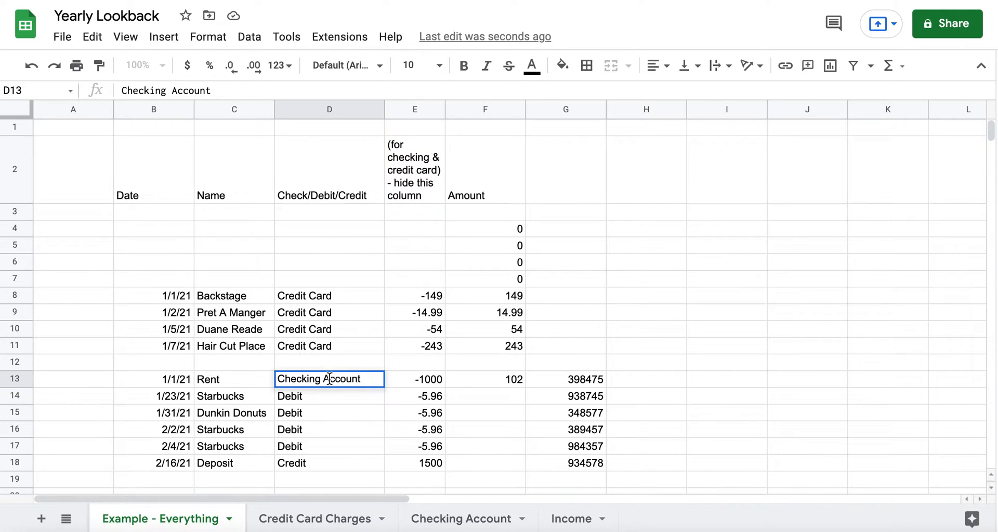
{"action": "left_click", "coordinate": [329, 398]}
{"action": "left_click", "coordinate": [373, 383]}
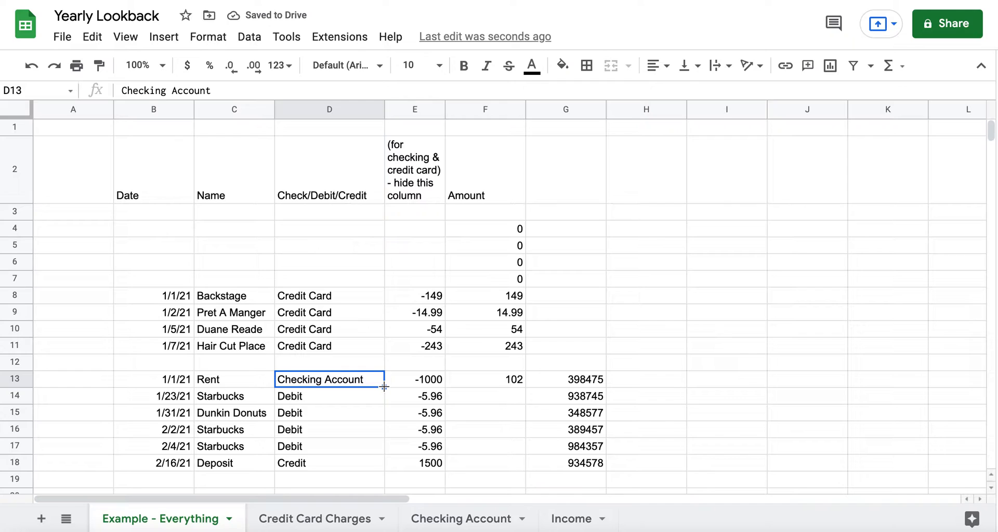
{"action": "left_click_drag", "start_coordinate": [384, 387], "coordinate": [374, 464]}
{"action": "left_click", "coordinate": [411, 434]}
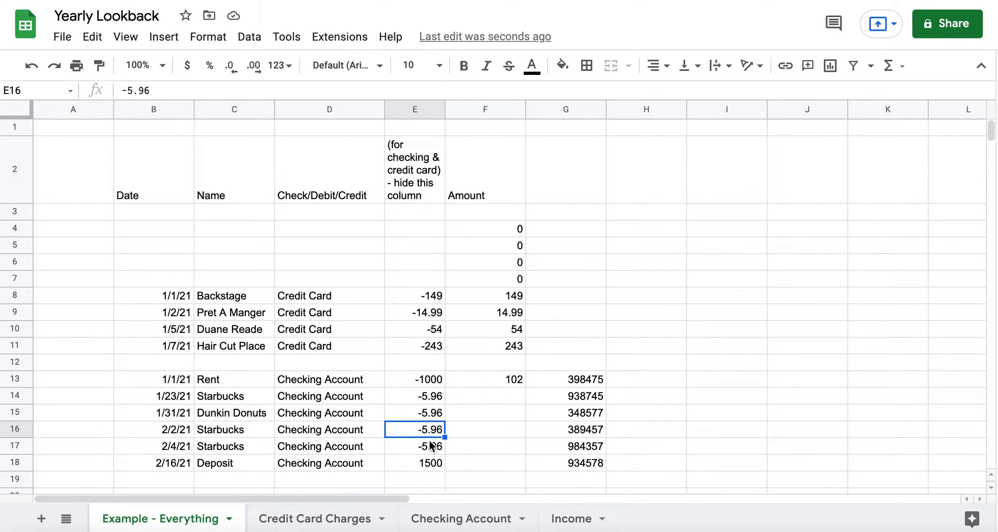
Step: Extend the sign-reversing Amount formula from F11 through F18 to cover the checking account rows
{"action": "left_click", "coordinate": [510, 382]}
{"action": "left_click", "coordinate": [517, 350]}
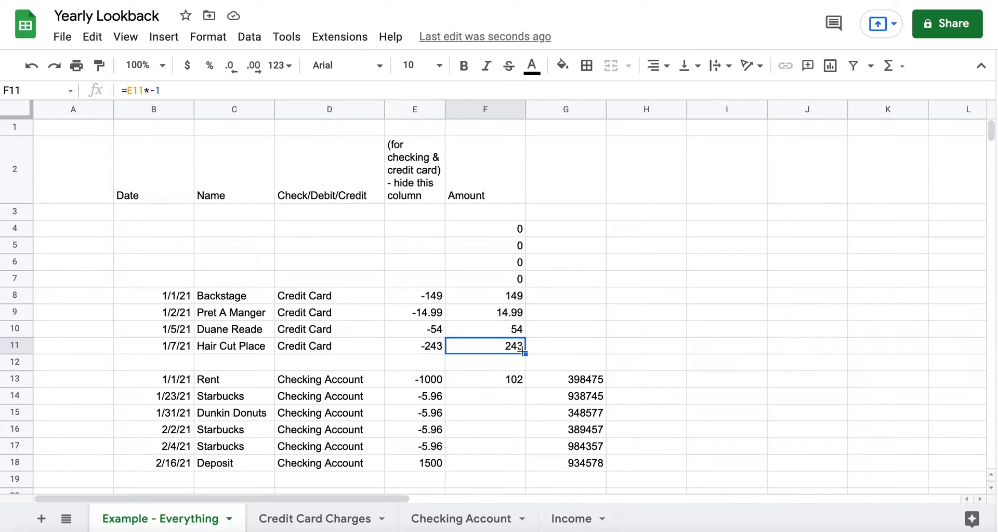
{"action": "left_click_drag", "start_coordinate": [524, 354], "coordinate": [518, 465]}
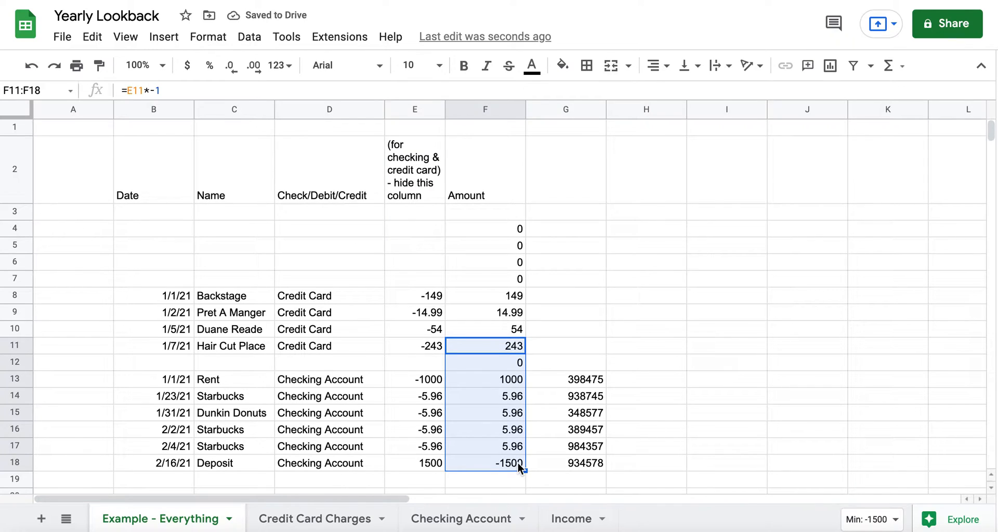
Step: Clear the leftover reference numbers in G13:G18 beside the checking account rows
{"action": "left_click", "coordinate": [585, 446]}
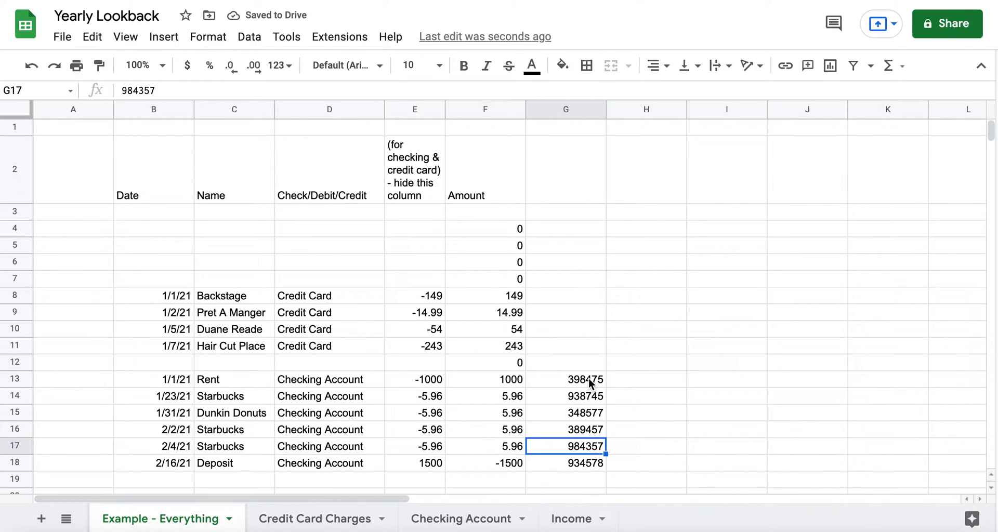
{"action": "left_click_drag", "start_coordinate": [586, 379], "coordinate": [580, 472]}
{"action": "key", "text": "Delete"}
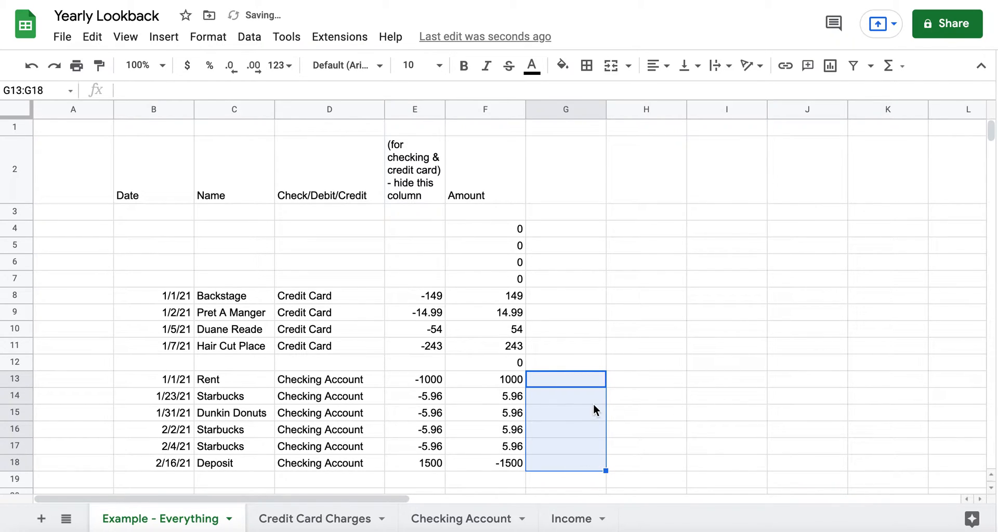
Step: Look over the combined transaction list down past its last row and back up to the header
{"action": "left_click", "coordinate": [572, 428]}
{"action": "key", "text": "Down"}
{"action": "key", "text": "Down"}
{"action": "key", "text": "Down"}
{"action": "key", "text": "Down"}
{"action": "key", "text": "Down"}
{"action": "key", "text": "Down"}
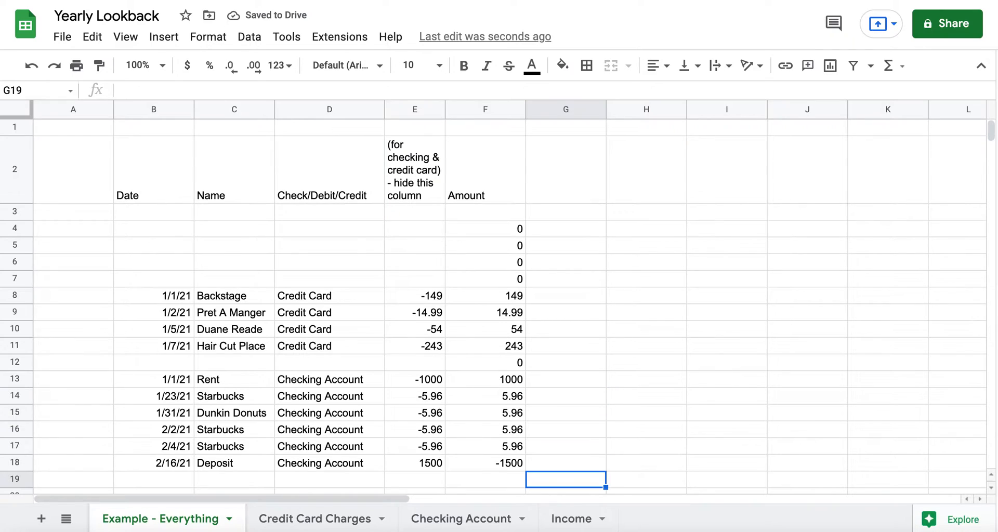
{"action": "key", "text": "Up"}
{"action": "key", "text": "Up"}
{"action": "key", "text": "Up"}
{"action": "key", "text": "Up"}
{"action": "key", "text": "Up"}
{"action": "key", "text": "Up"}
{"action": "key", "text": "Up"}
{"action": "key", "text": "Up"}
{"action": "key", "text": "Up"}
{"action": "key", "text": "Up"}
{"action": "key", "text": "Up"}
{"action": "key", "text": "Up"}
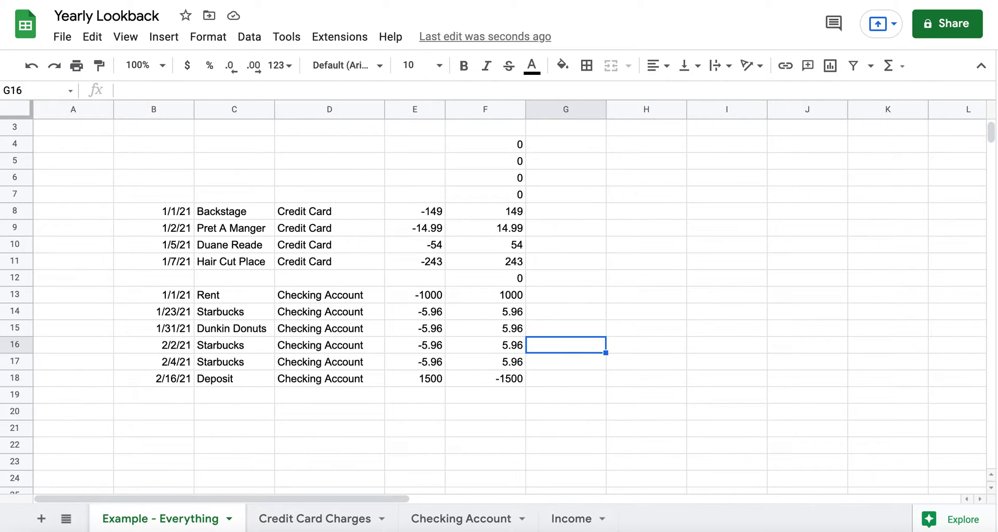
{"action": "key", "text": "Up"}
{"action": "key", "text": "Up"}
{"action": "key", "text": "Up"}
{"action": "key", "text": "Up"}
{"action": "key", "text": "Up"}
{"action": "key", "text": "Up"}
{"action": "key", "text": "Up"}
{"action": "key", "text": "Up"}
{"action": "key", "text": "Up"}
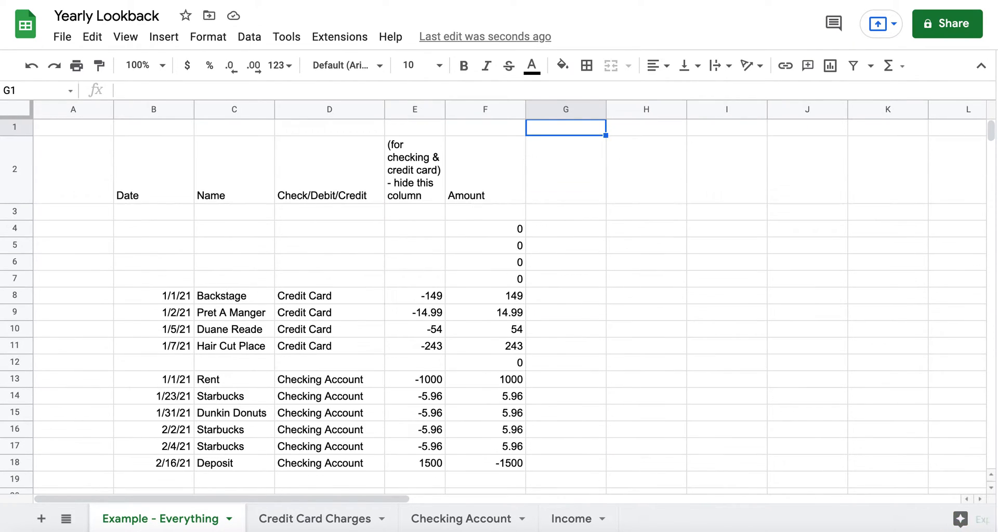
Step: Delete the empty rows 4 to 7 above the first credit card transaction
{"action": "left_click_drag", "start_coordinate": [27, 232], "coordinate": [19, 269]}
{"action": "right_click", "coordinate": [64, 263]}
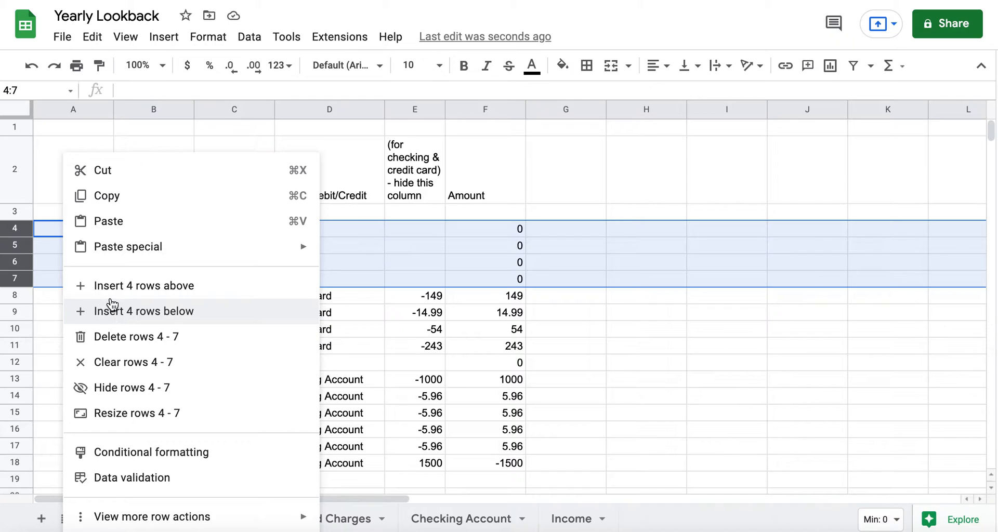
{"action": "left_click", "coordinate": [112, 331]}
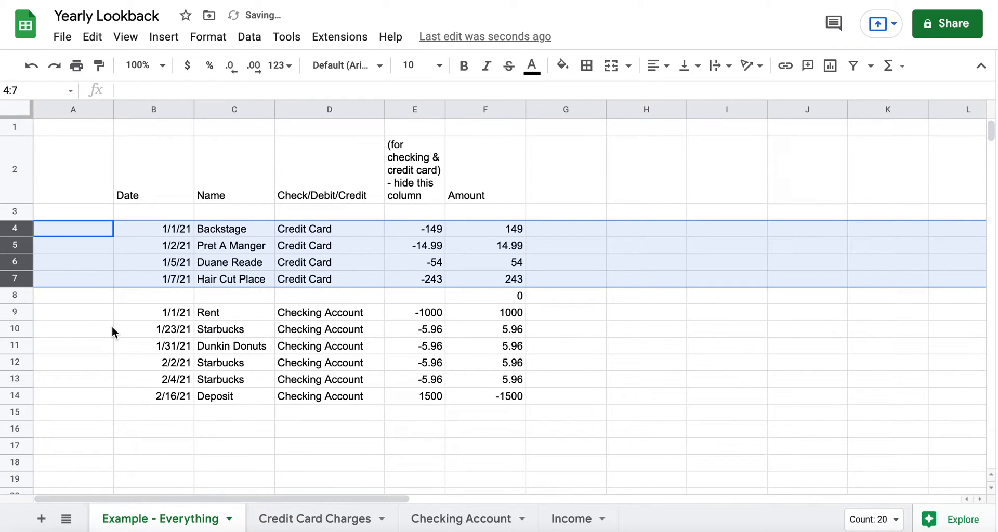
Step: Check the Amount column formulas and compare the Deposit row's original and reversed amounts
{"action": "left_click", "coordinate": [462, 266]}
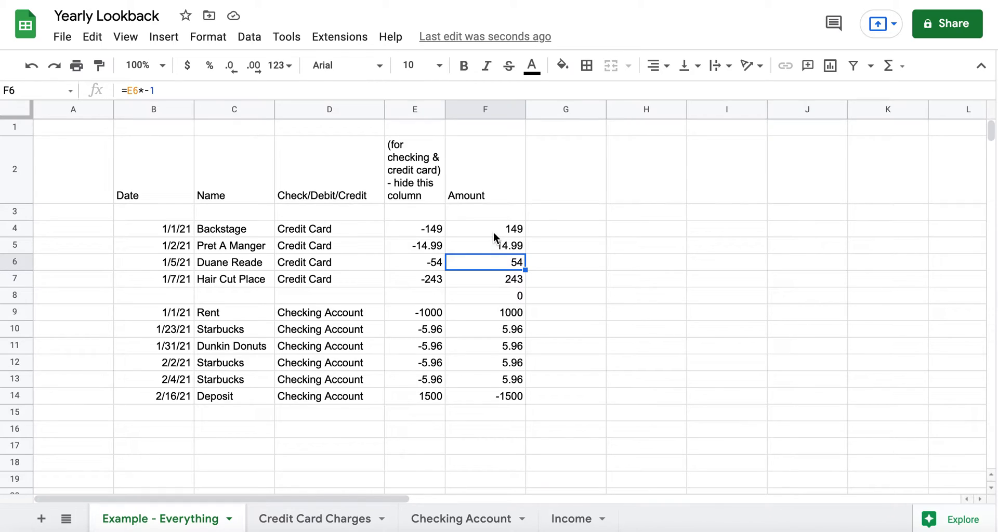
{"action": "left_click", "coordinate": [432, 398]}
{"action": "left_click", "coordinate": [486, 401]}
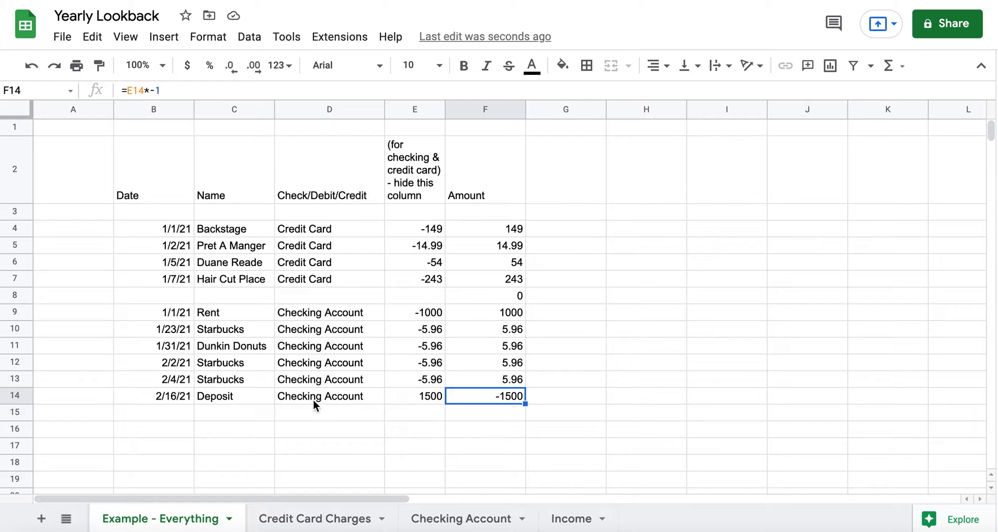
Step: Copy the entire Deposit row dated 2/16/21, row 14, from the combined list
{"action": "left_click", "coordinate": [17, 396]}
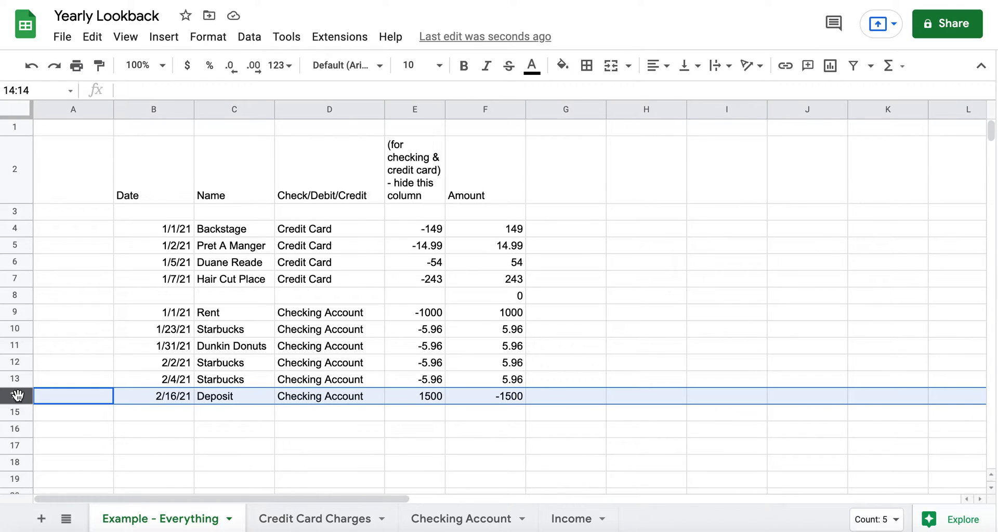
{"action": "key", "text": "ctrl+c"}
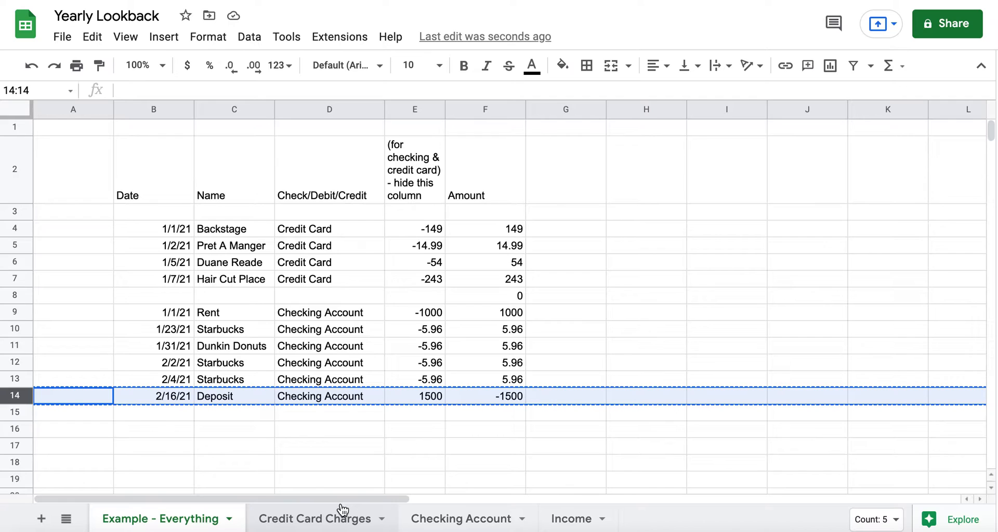
{"action": "left_click", "coordinate": [156, 390]}
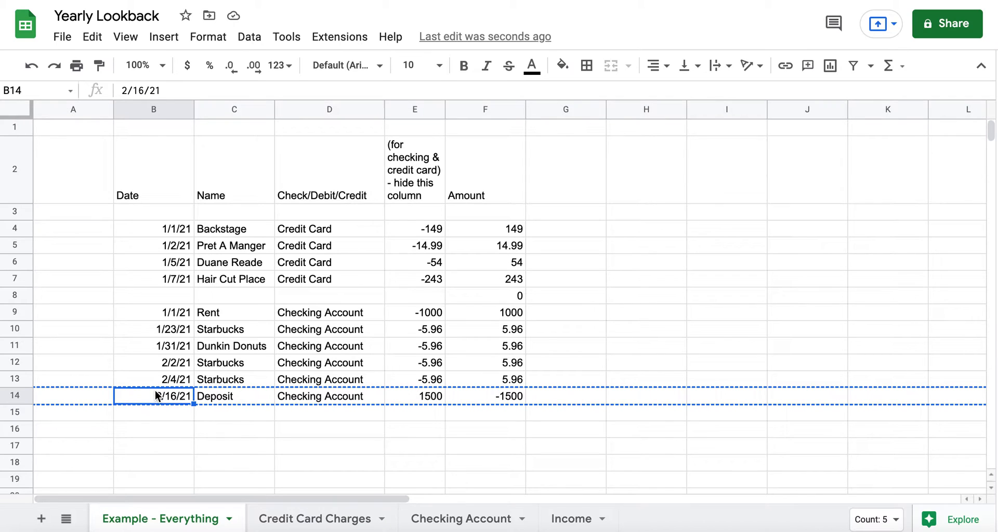
Step: Duplicate the Example - Everything sheet and rename the copy Everything with Income
{"action": "left_click", "coordinate": [228, 519]}
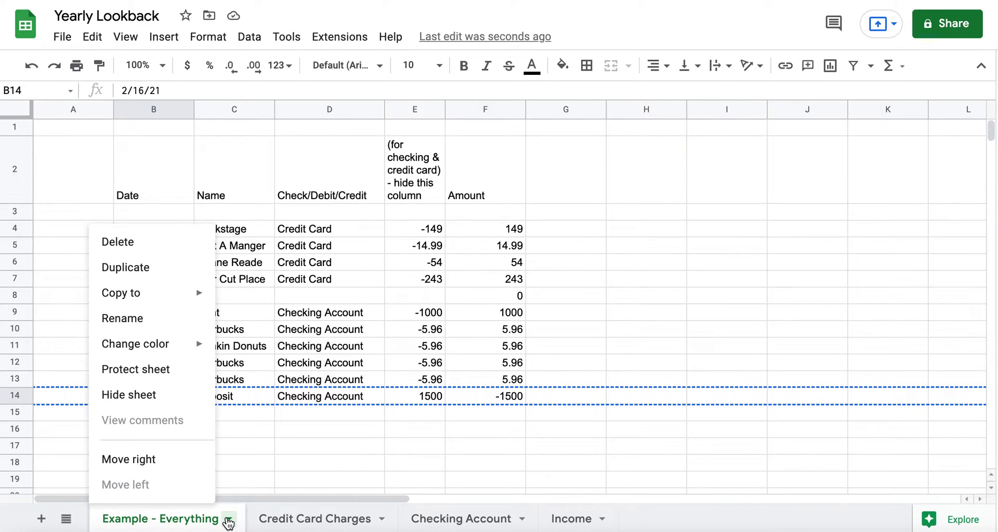
{"action": "left_click", "coordinate": [149, 267]}
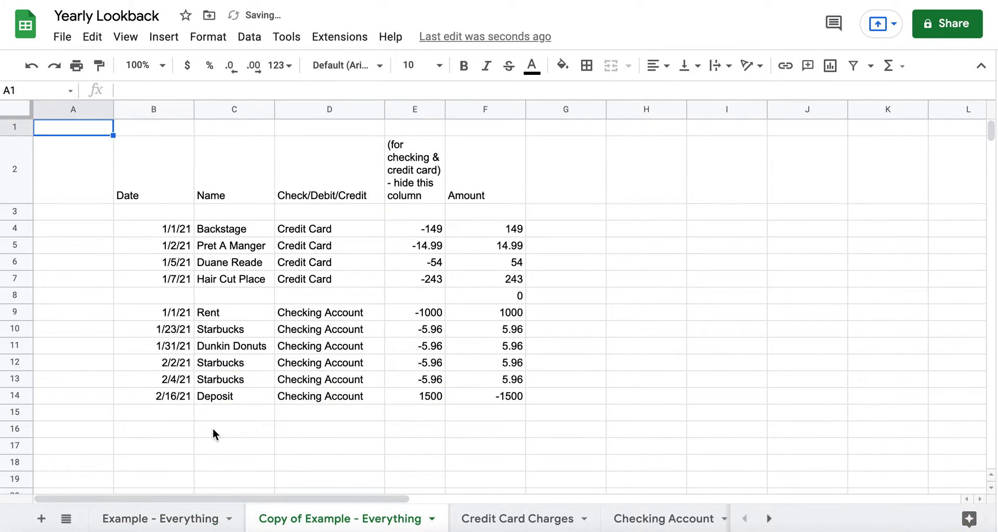
{"action": "double_click", "coordinate": [306, 520]}
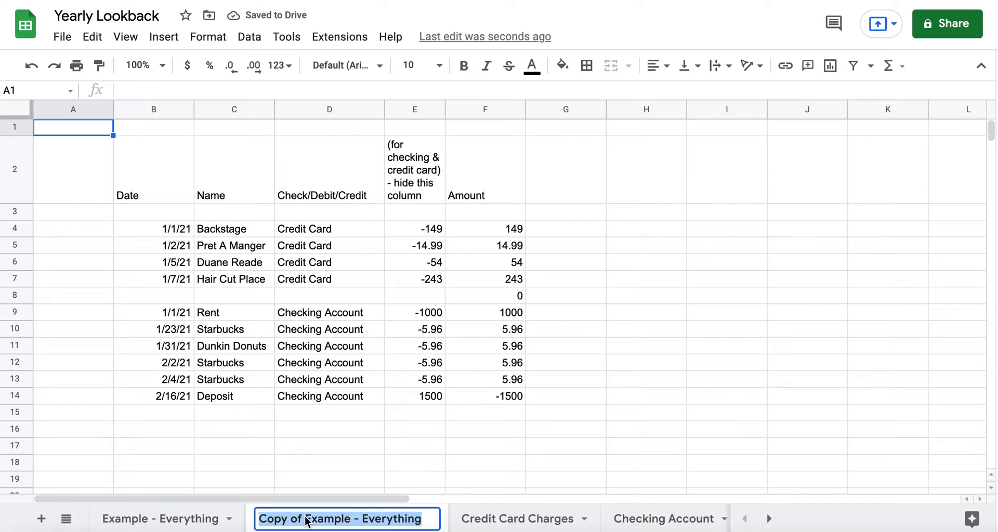
{"action": "type", "text": "Every"}
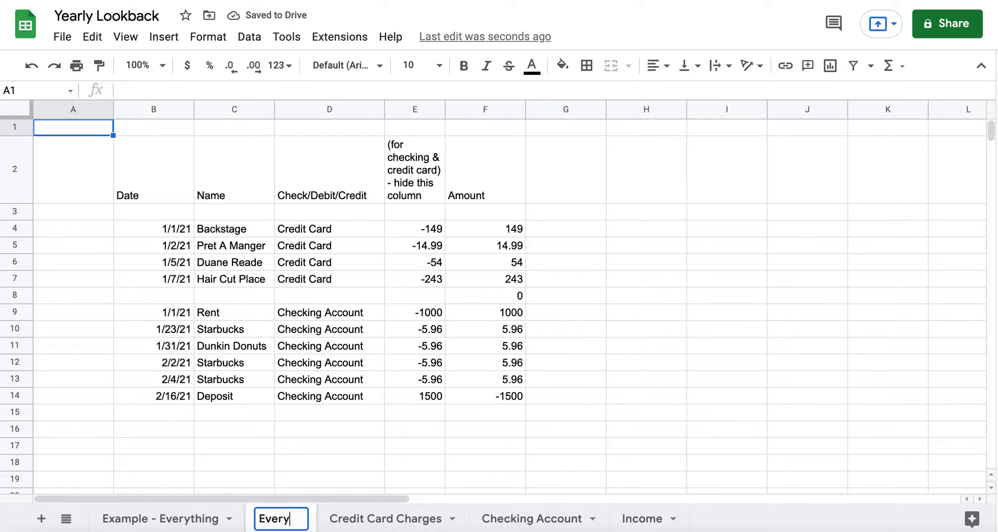
{"action": "type", "text": "thing w"}
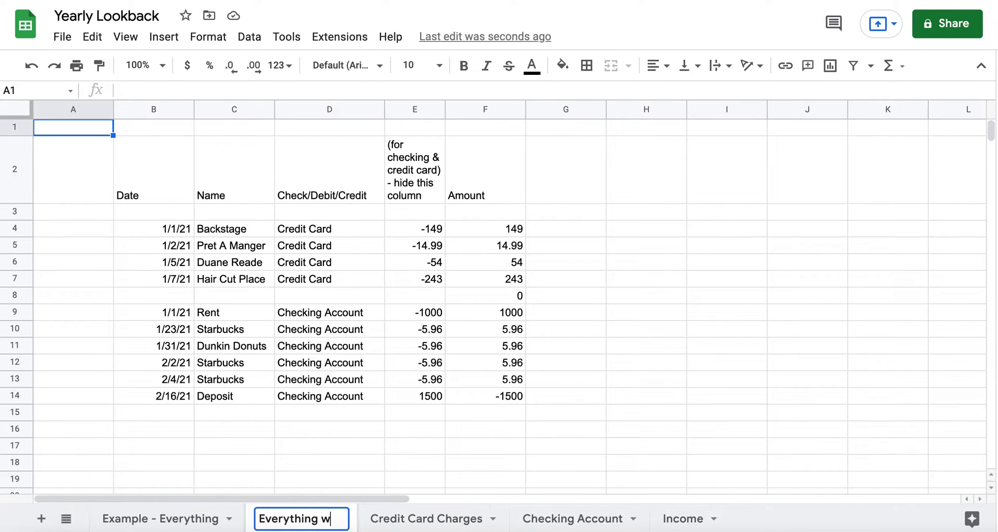
{"action": "type", "text": "ith Income"}
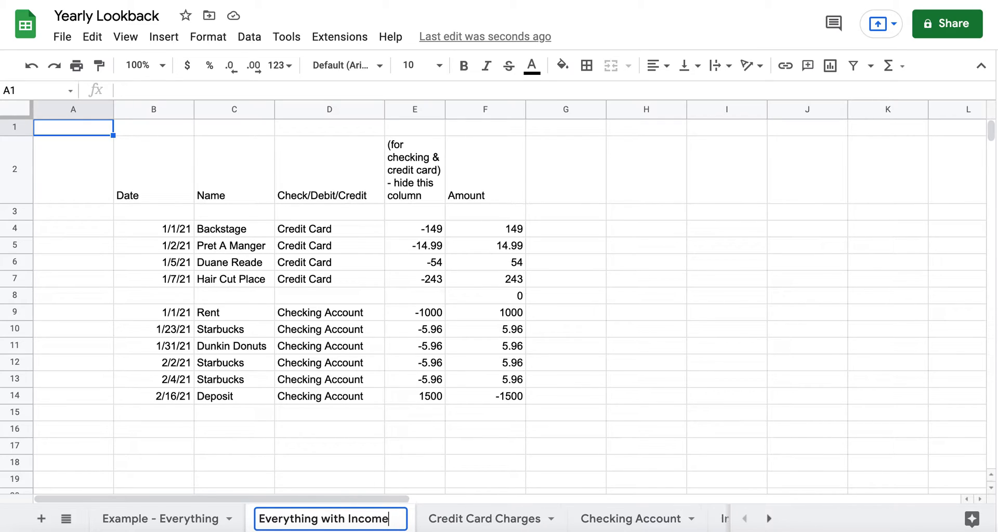
{"action": "left_click", "coordinate": [337, 459]}
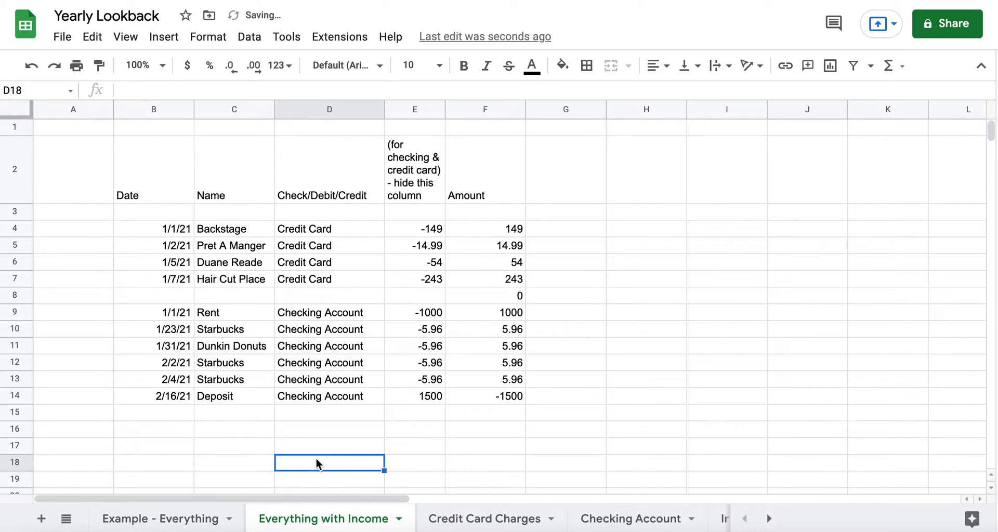
Step: Paste the Deposit row from Example - Everything into row 5 of the Income sheet and widen column D to fit its text
{"action": "left_click", "coordinate": [180, 519]}
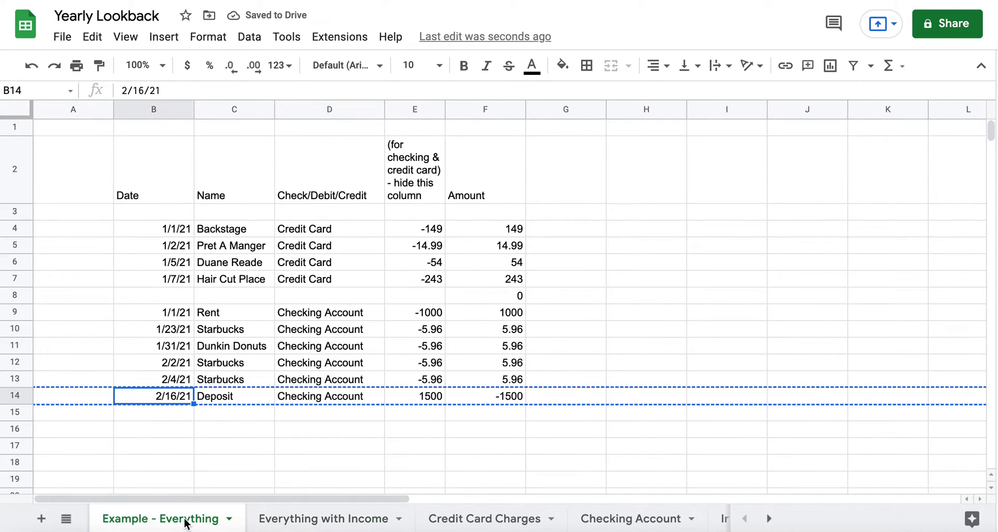
{"action": "left_click", "coordinate": [14, 394]}
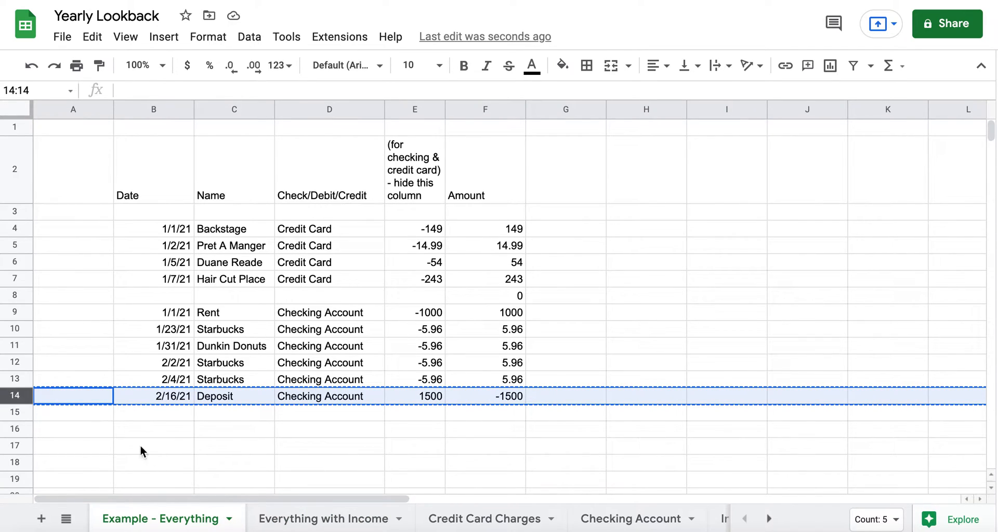
{"action": "left_click", "coordinate": [768, 518]}
{"action": "left_click", "coordinate": [684, 518]}
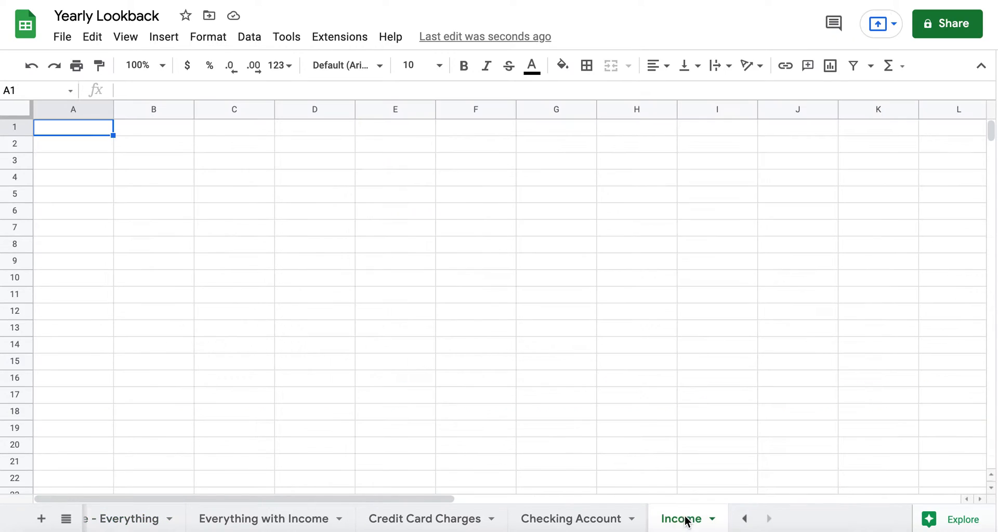
{"action": "left_click", "coordinate": [24, 194]}
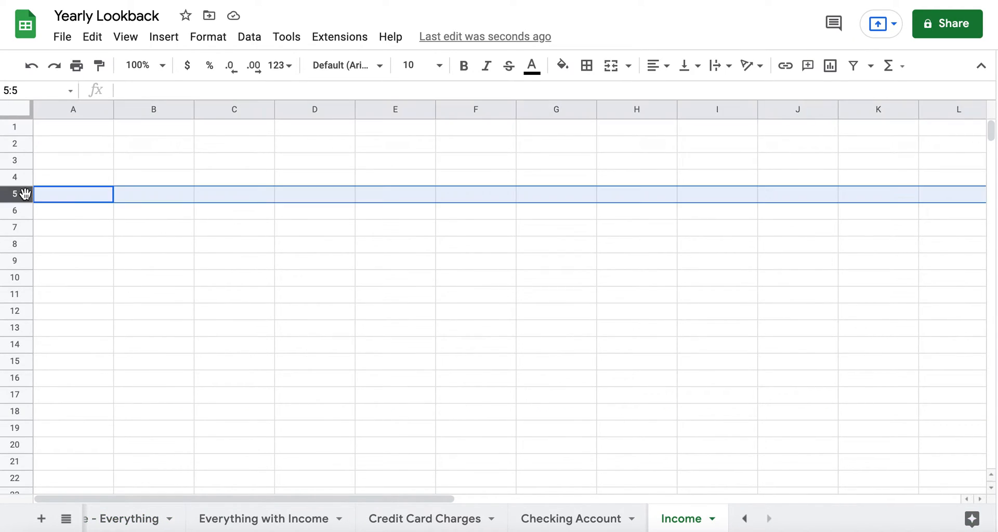
{"action": "key", "text": "ctrl+v"}
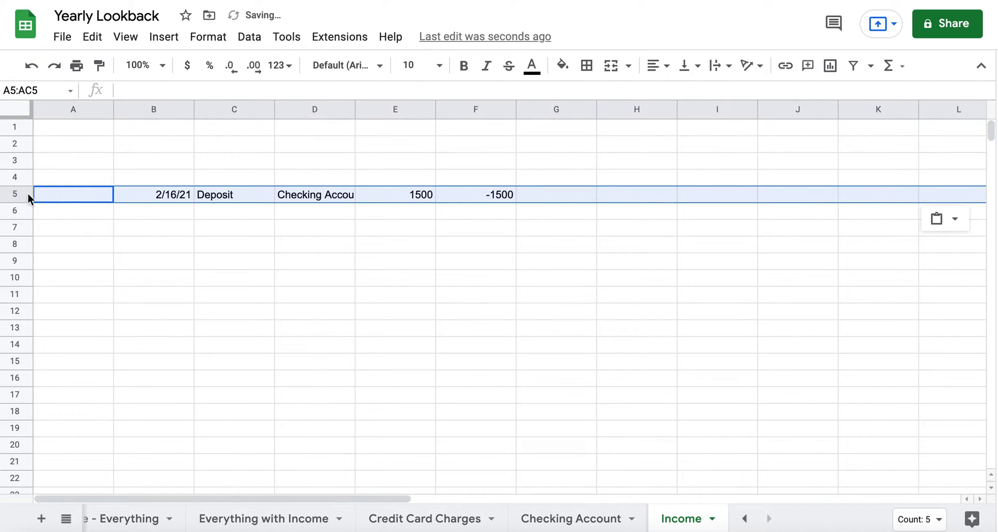
{"action": "left_click", "coordinate": [266, 229]}
{"action": "left_click_drag", "start_coordinate": [354, 113], "coordinate": [365, 113]}
{"action": "left_click", "coordinate": [408, 197]}
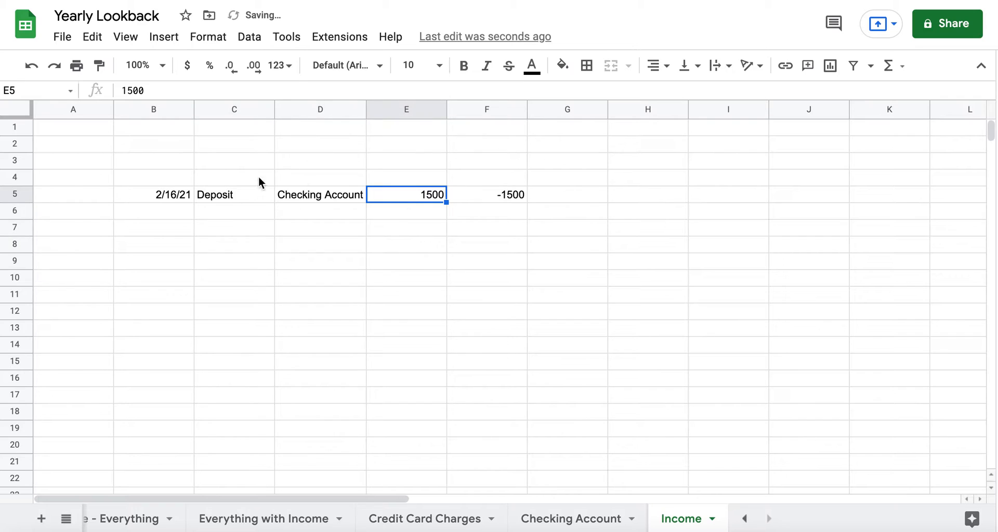
Step: Enter the headers Date, Company, Account and Amount in cells B4 to E4 of the Income sheet
{"action": "left_click", "coordinate": [167, 177]}
{"action": "type", "text": "Date"}
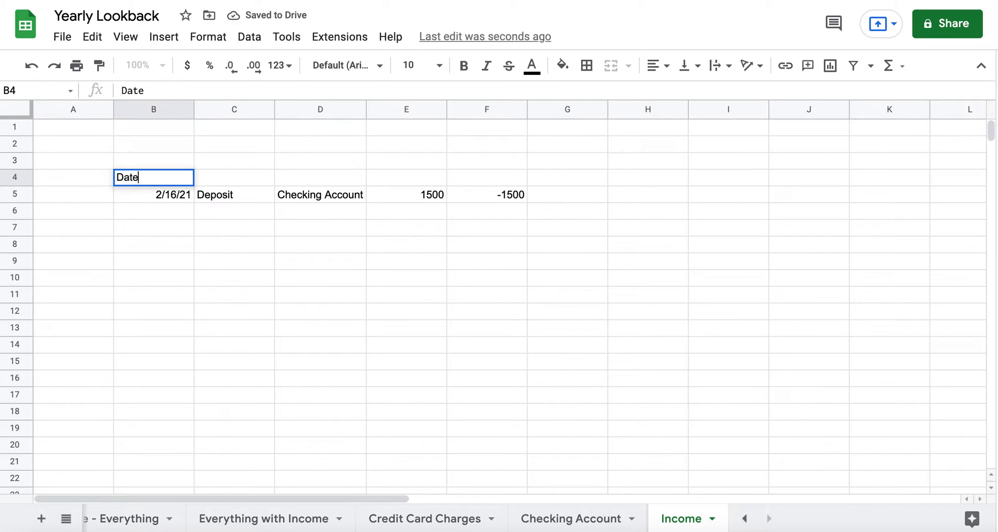
{"action": "key", "text": "Tab"}
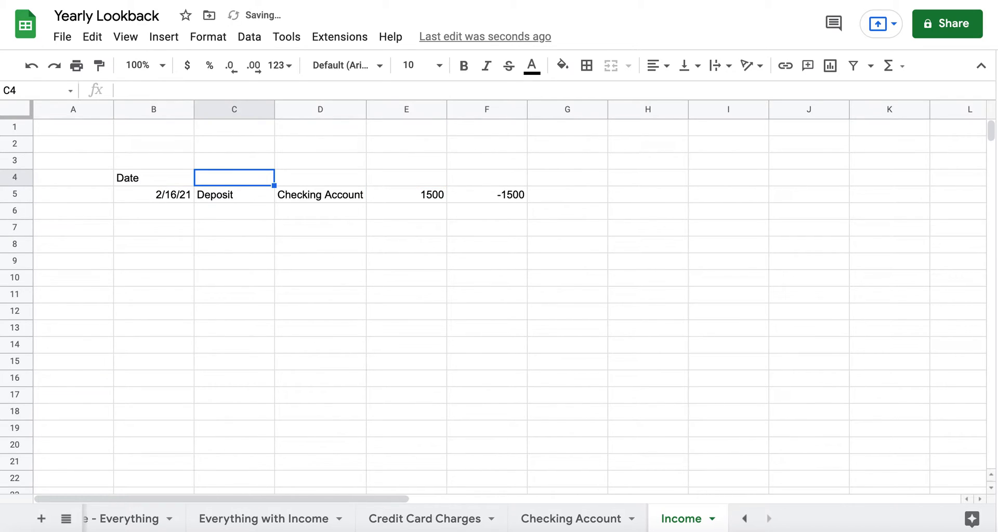
{"action": "key", "text": "Tab"}
{"action": "key", "text": "Tab"}
{"action": "key", "text": "Tab"}
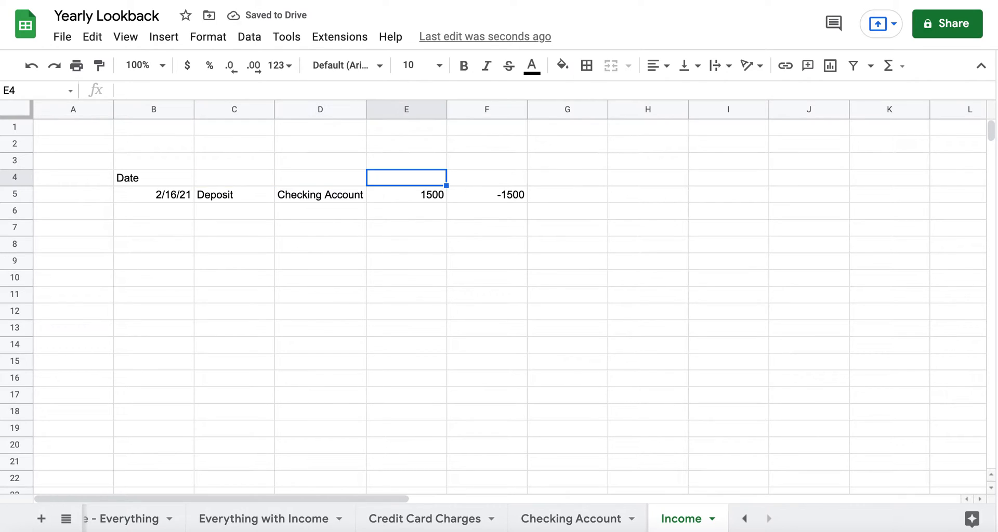
{"action": "key", "text": "Left"}
{"action": "key", "text": "Left"}
{"action": "key", "text": "Left"}
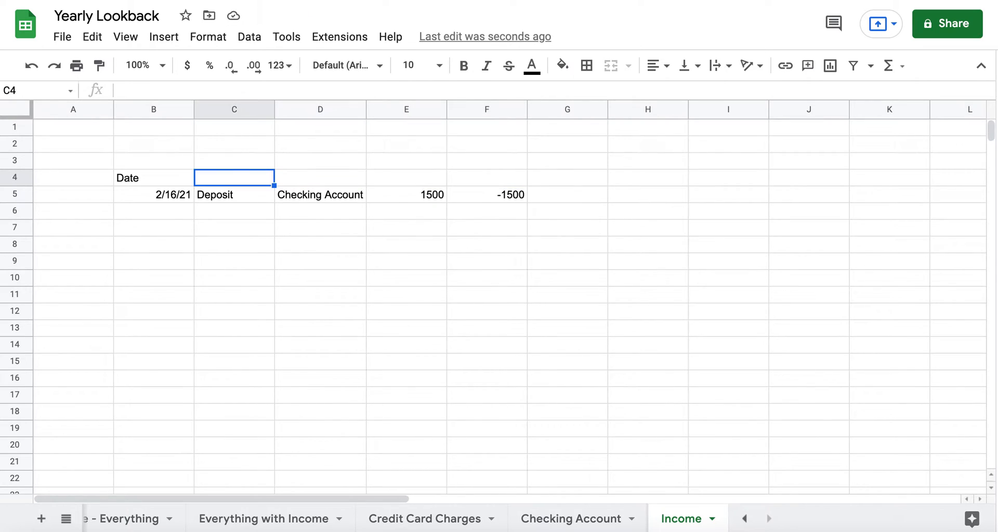
{"action": "type", "text": "Company"}
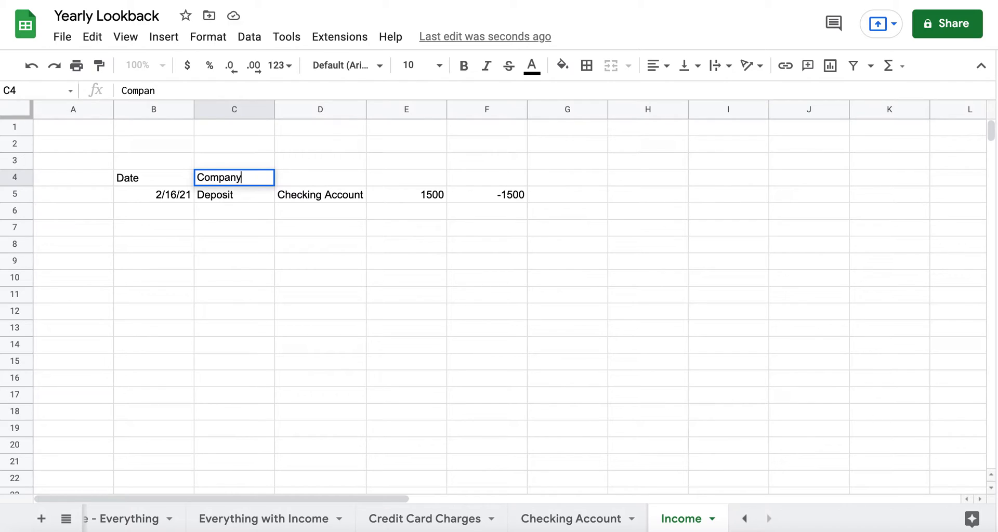
{"action": "key", "text": "Tab"}
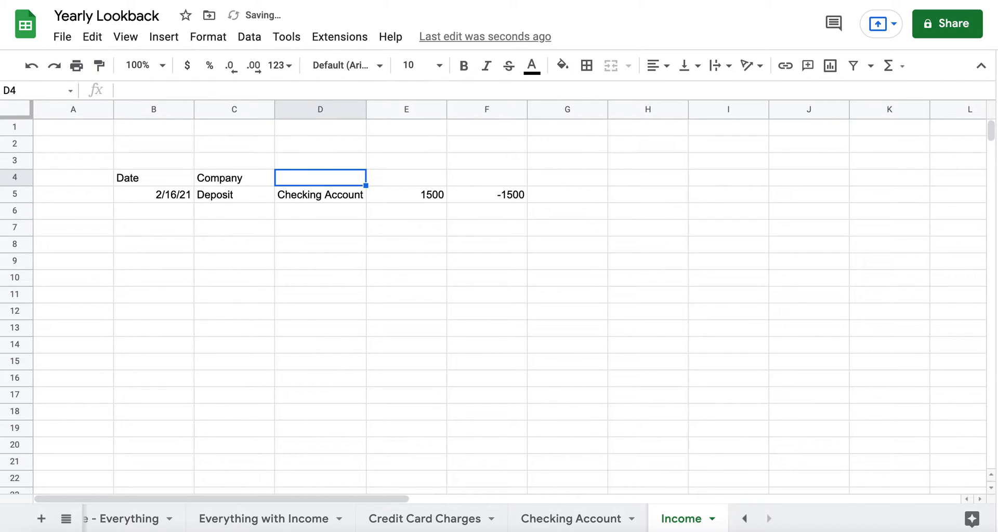
{"action": "type", "text": "Account"}
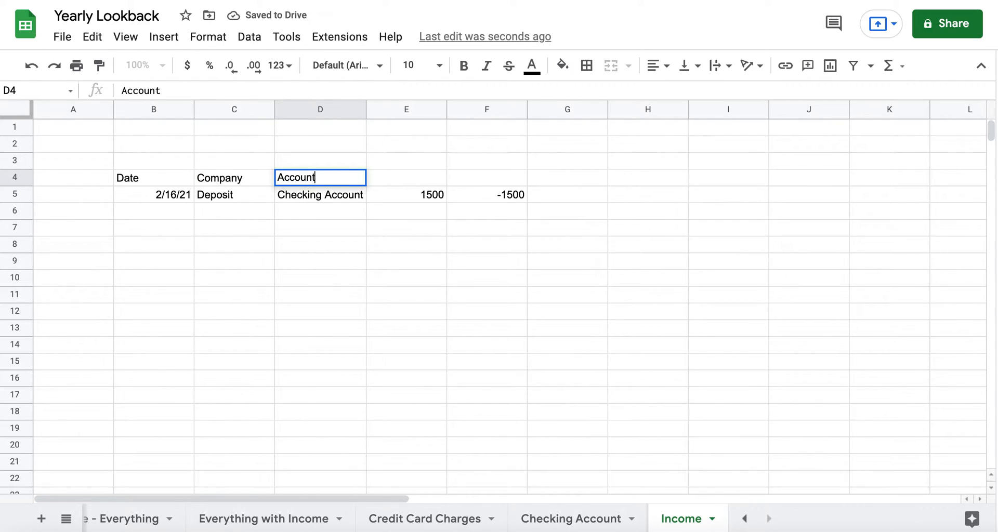
{"action": "key", "text": "Tab"}
{"action": "type", "text": "Amount"}
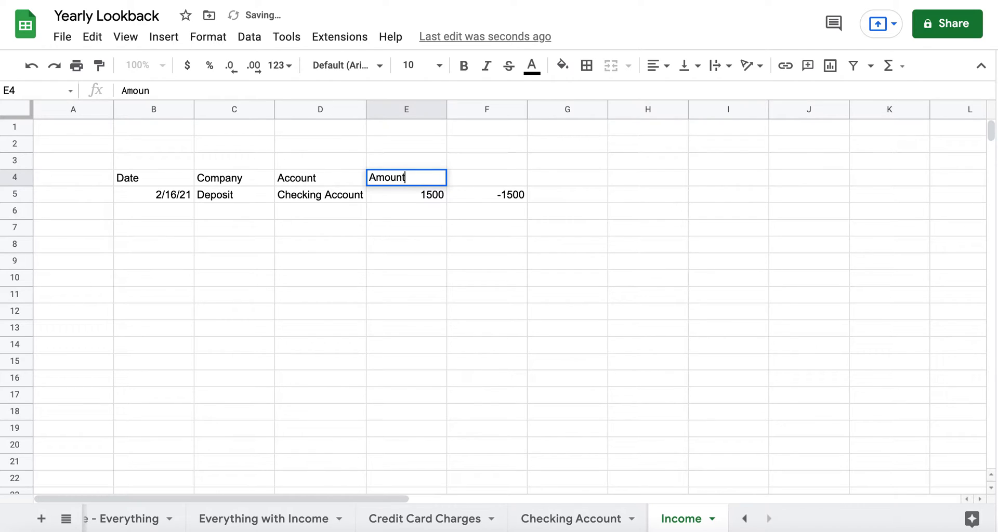
Step: Clear the reversed-amount formula in cell F5 of the Income sheet
{"action": "left_click", "coordinate": [505, 196]}
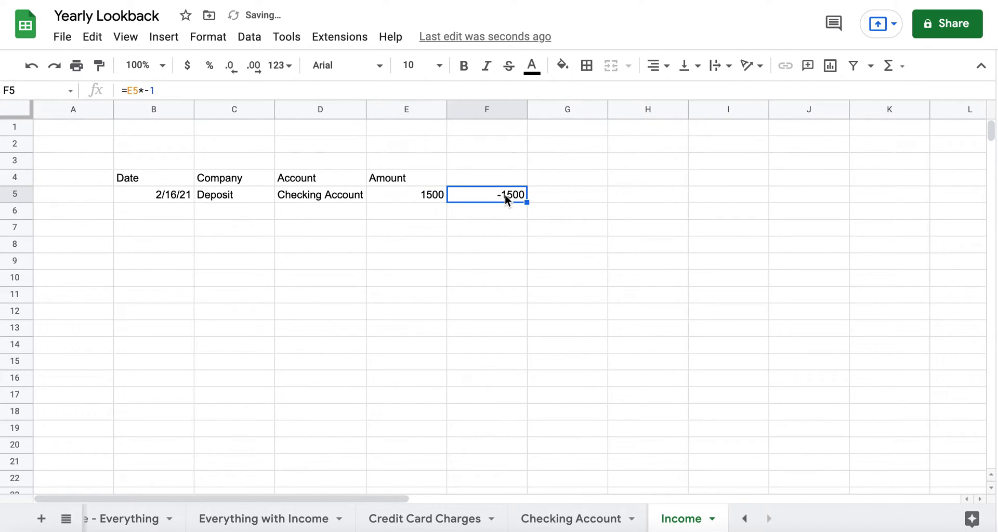
{"action": "key", "text": "Delete"}
{"action": "left_click", "coordinate": [474, 245]}
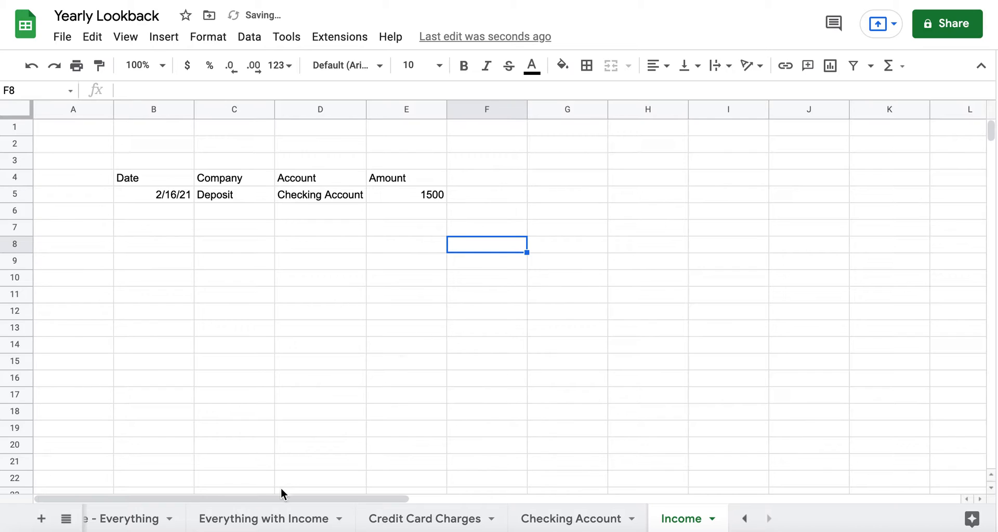
Step: Delete the Deposit row, row 14, from the Example - Everything sheet
{"action": "left_click", "coordinate": [137, 521]}
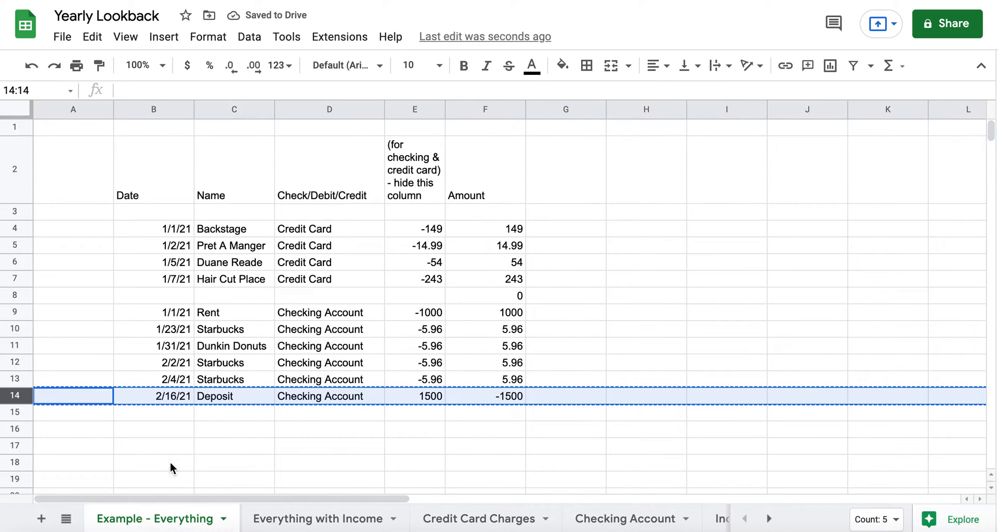
{"action": "left_click", "coordinate": [208, 416]}
{"action": "left_click", "coordinate": [24, 396]}
{"action": "right_click", "coordinate": [24, 396]}
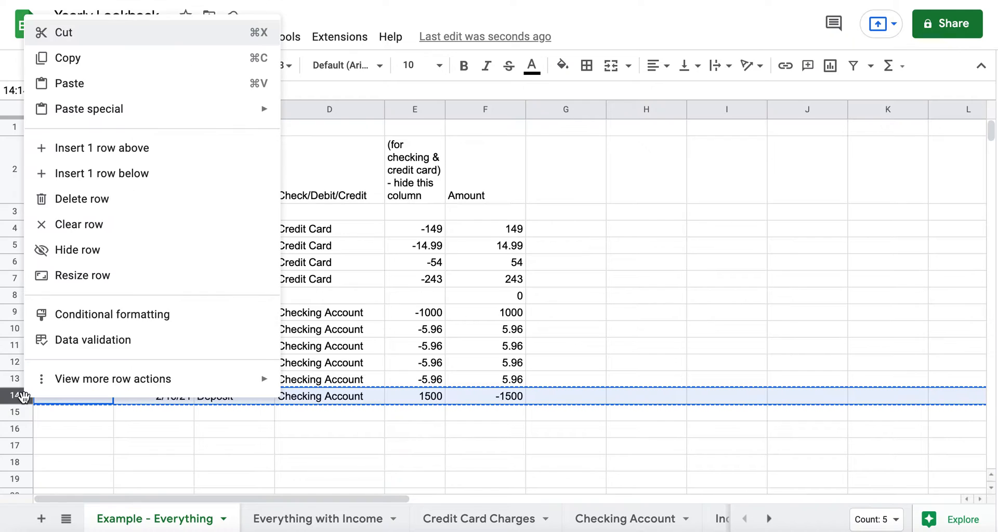
{"action": "left_click", "coordinate": [96, 208]}
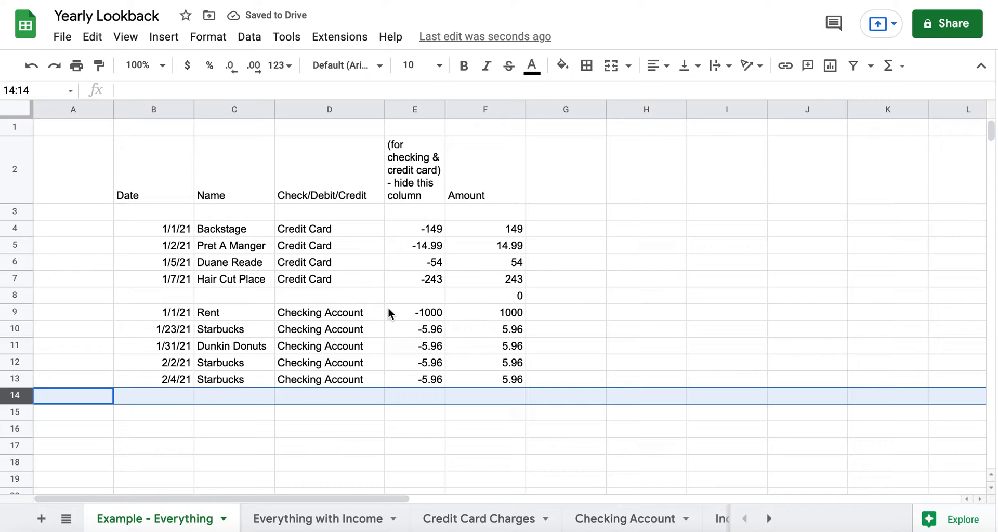
Step: Fill the Checking Account label from cell D9 down to D13
{"action": "left_click_drag", "start_coordinate": [344, 330], "coordinate": [344, 383]}
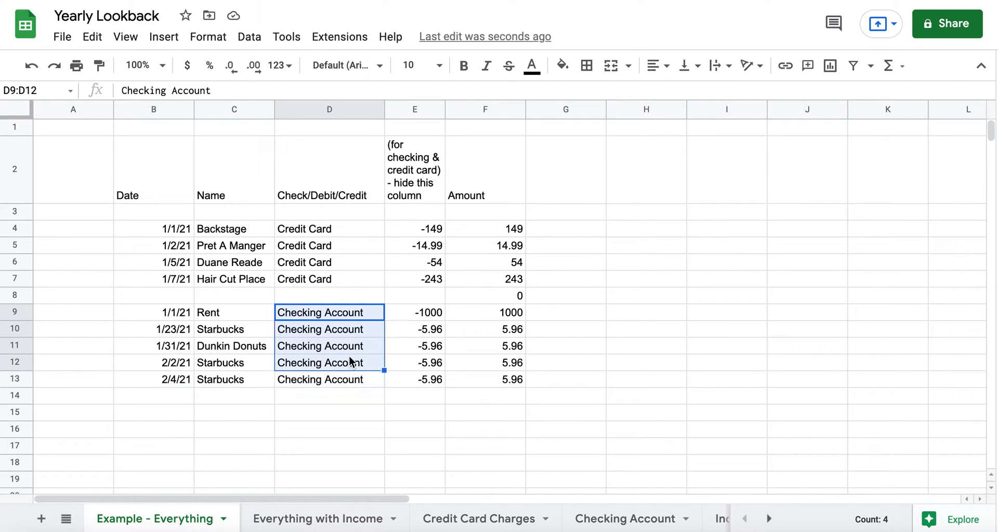
{"action": "left_click", "coordinate": [381, 329]}
{"action": "left_click", "coordinate": [378, 313]}
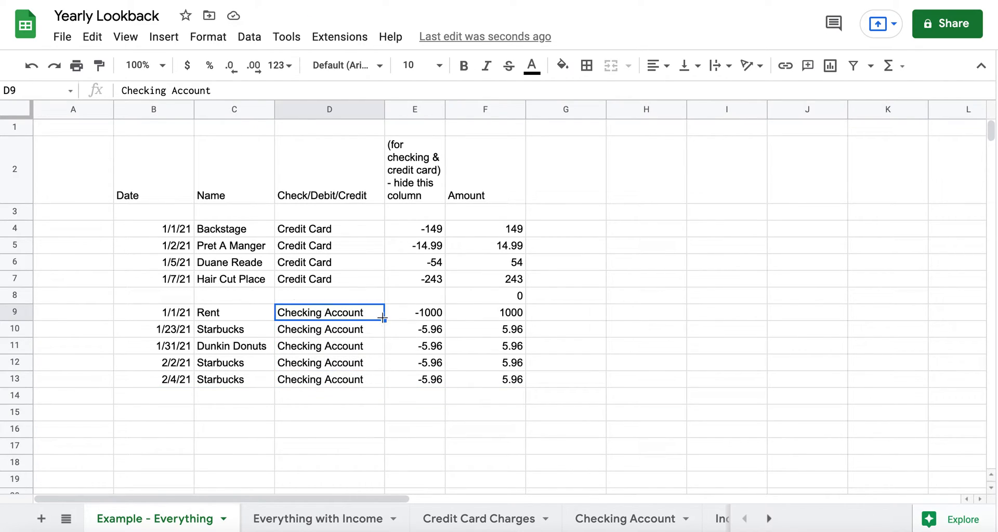
{"action": "left_click_drag", "start_coordinate": [384, 320], "coordinate": [375, 381]}
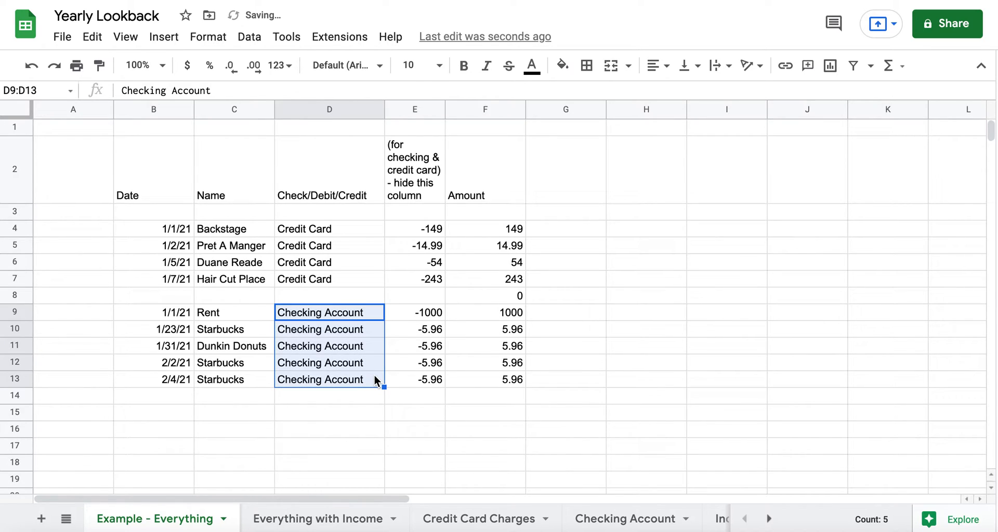
{"action": "left_click", "coordinate": [374, 363]}
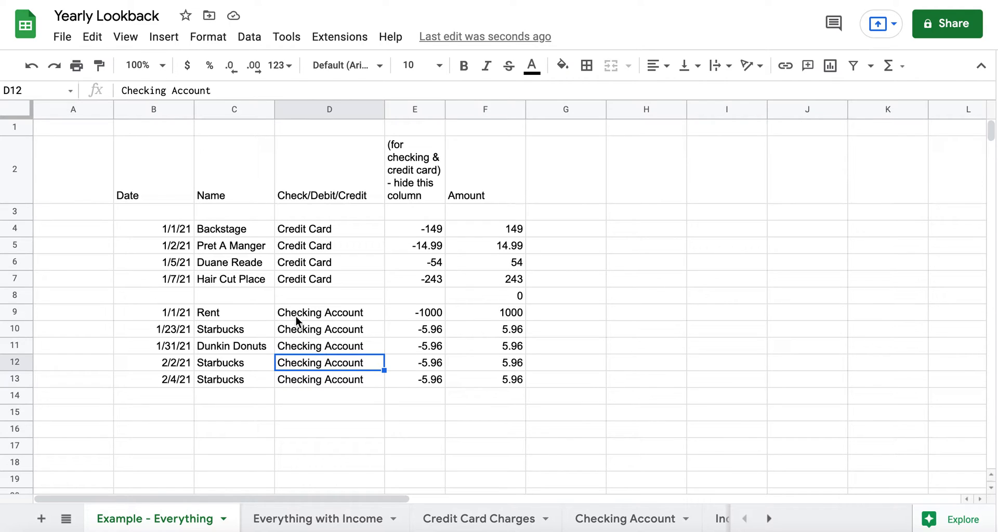
Step: Delete row 8, the blank row between the credit card and checking account transactions
{"action": "left_click", "coordinate": [238, 298]}
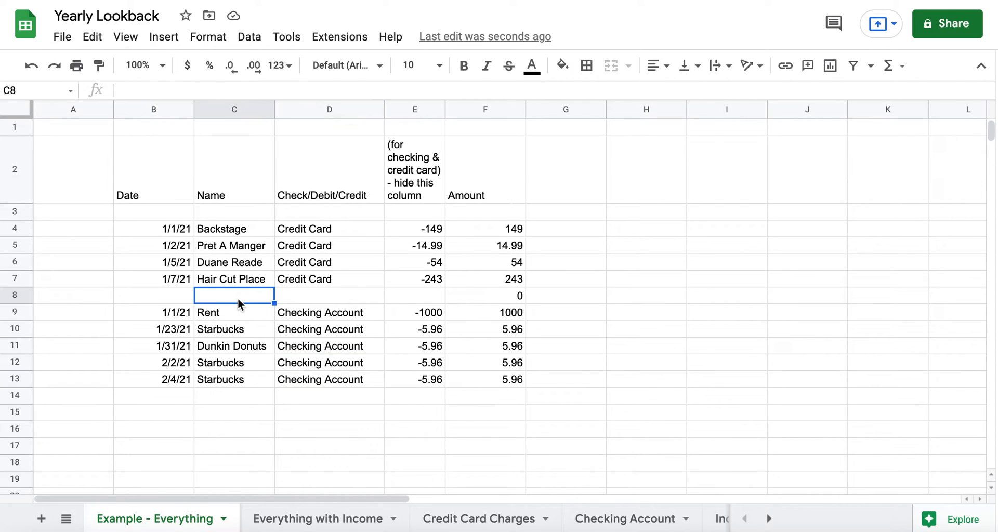
{"action": "left_click", "coordinate": [17, 295]}
{"action": "right_click", "coordinate": [17, 294]}
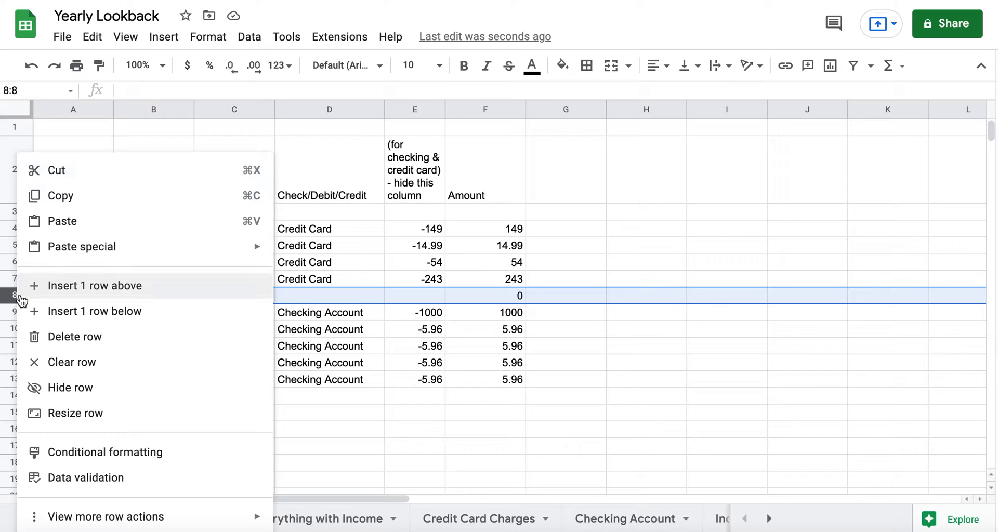
{"action": "left_click", "coordinate": [42, 339]}
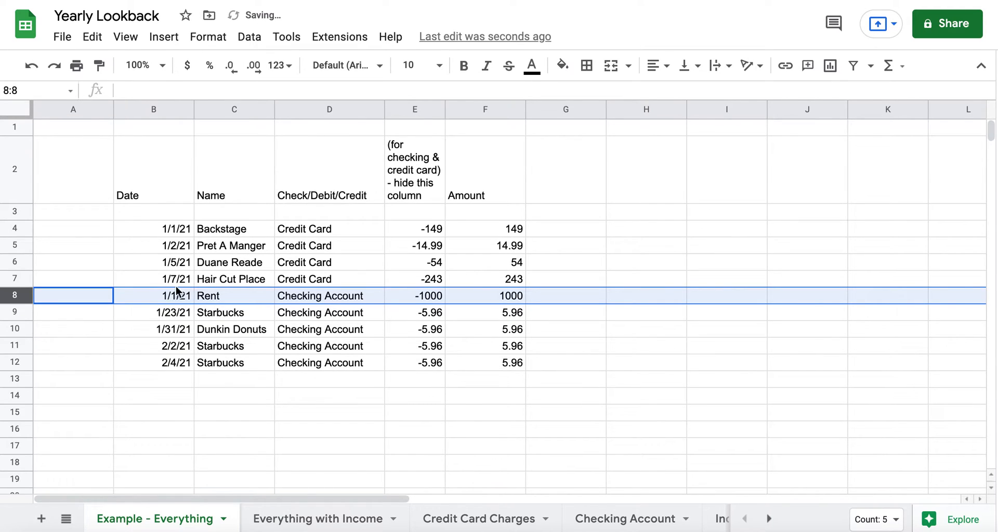
{"action": "left_click", "coordinate": [188, 259]}
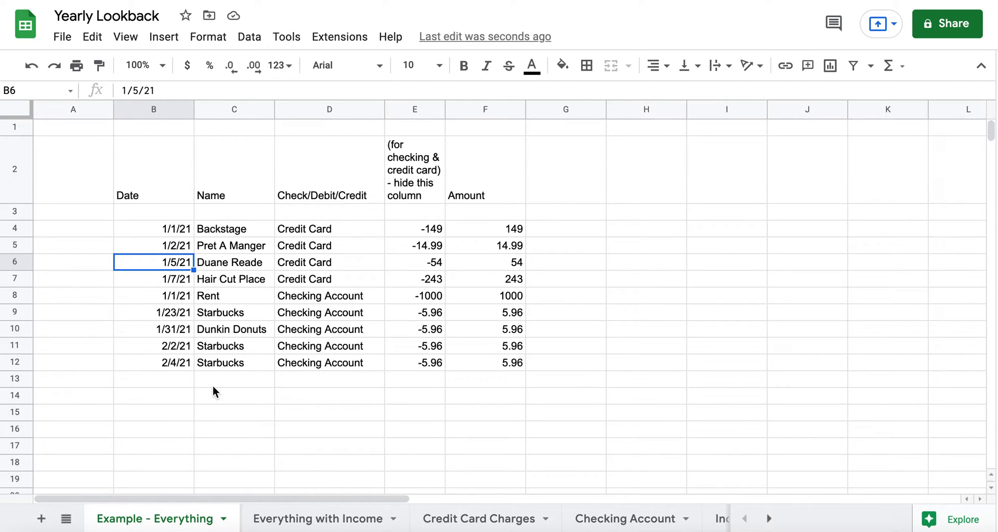
Step: Duplicate the Example - Everything sheet and rename the copy All transactions by Date
{"action": "left_click", "coordinate": [225, 519]}
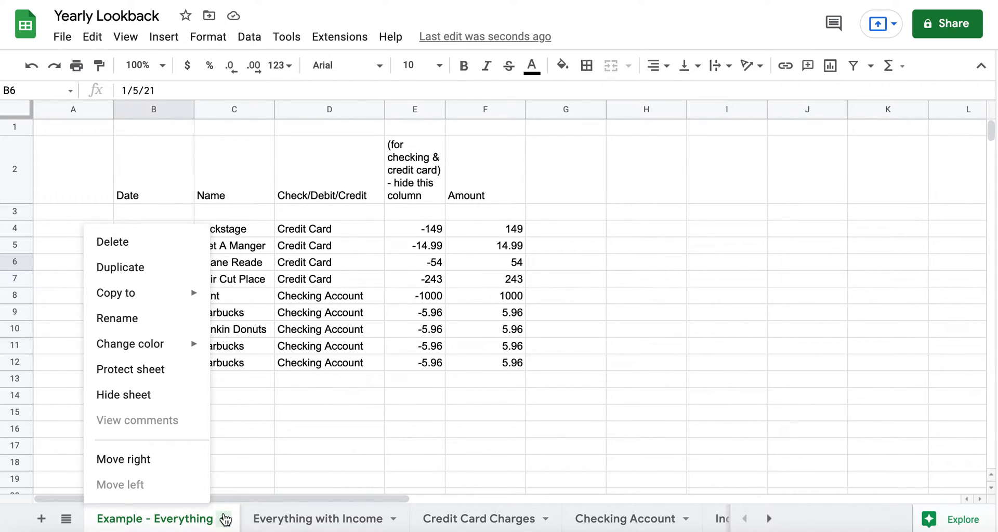
{"action": "left_click", "coordinate": [155, 279]}
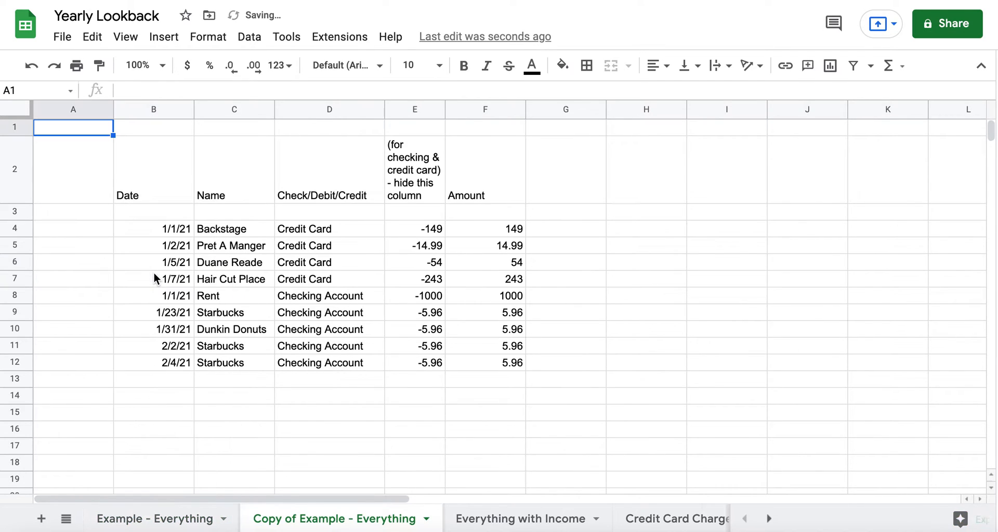
{"action": "double_click", "coordinate": [284, 519]}
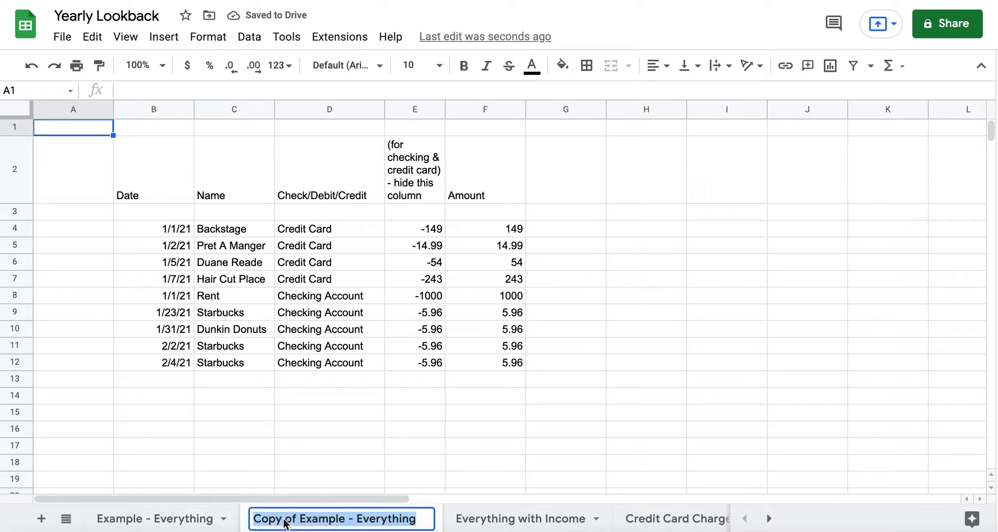
{"action": "type", "text": "All tran"}
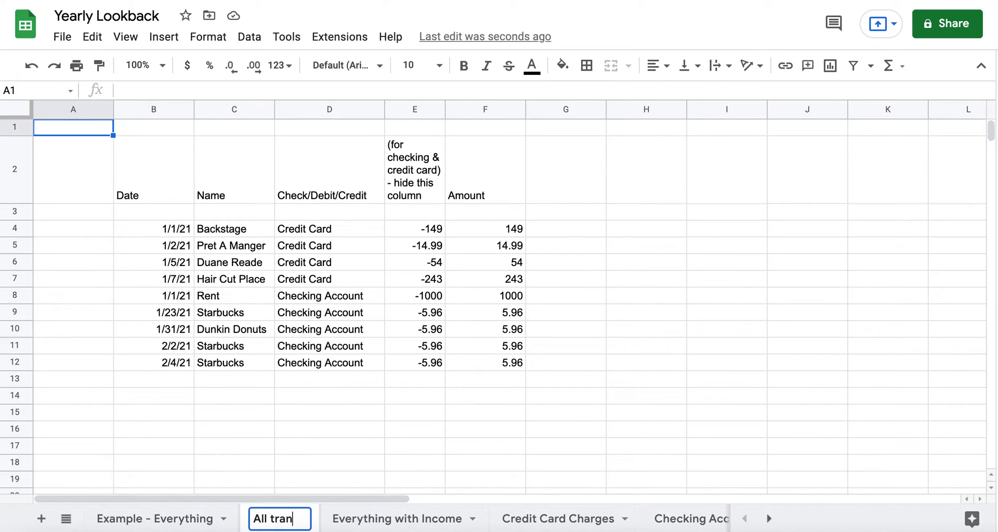
{"action": "type", "text": "sactions by "}
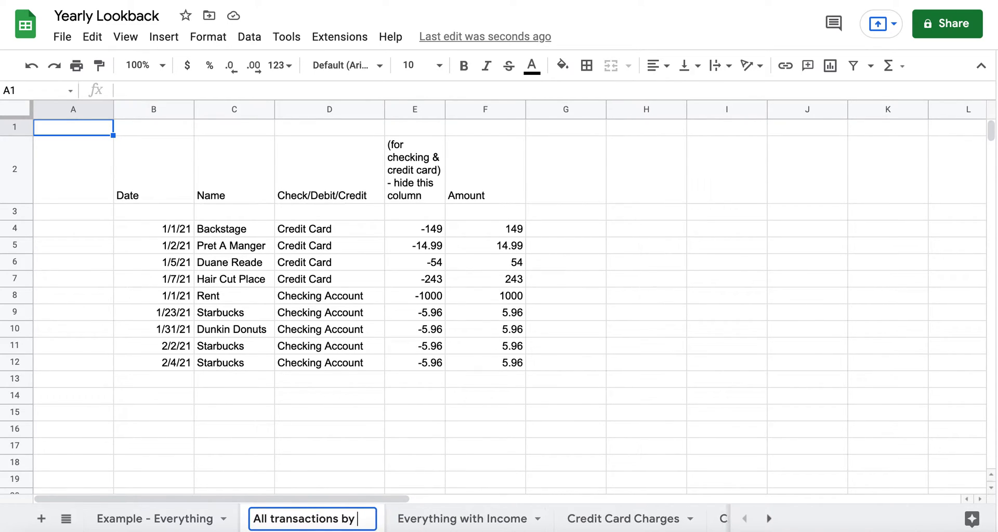
{"action": "type", "text": "Date"}
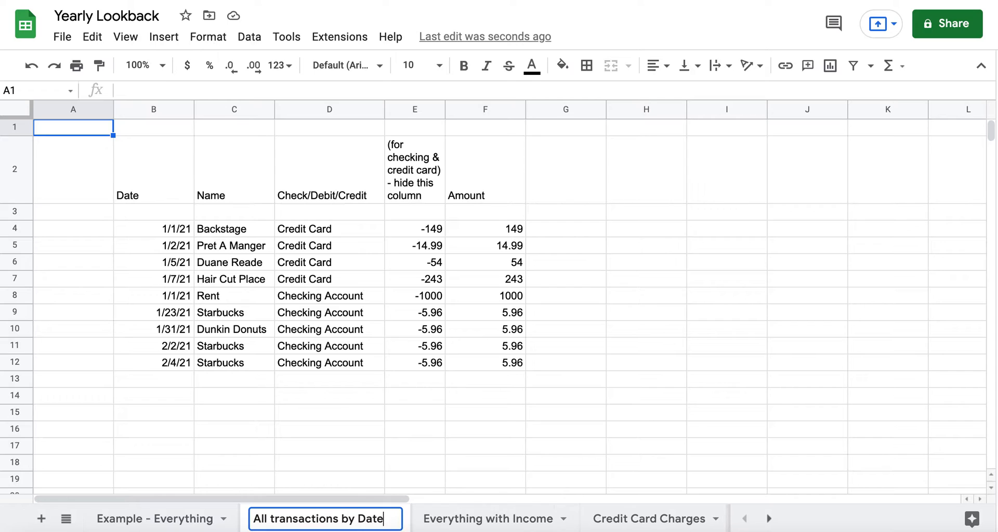
{"action": "left_click", "coordinate": [316, 451]}
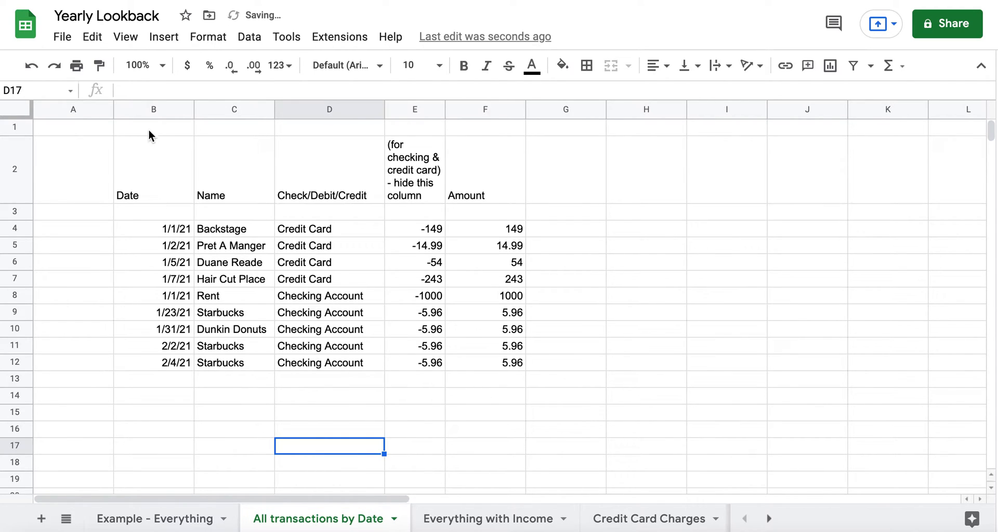
Step: Sort the All transactions by Date sheet by the Date column, column B, from A to Z
{"action": "left_click", "coordinate": [147, 110]}
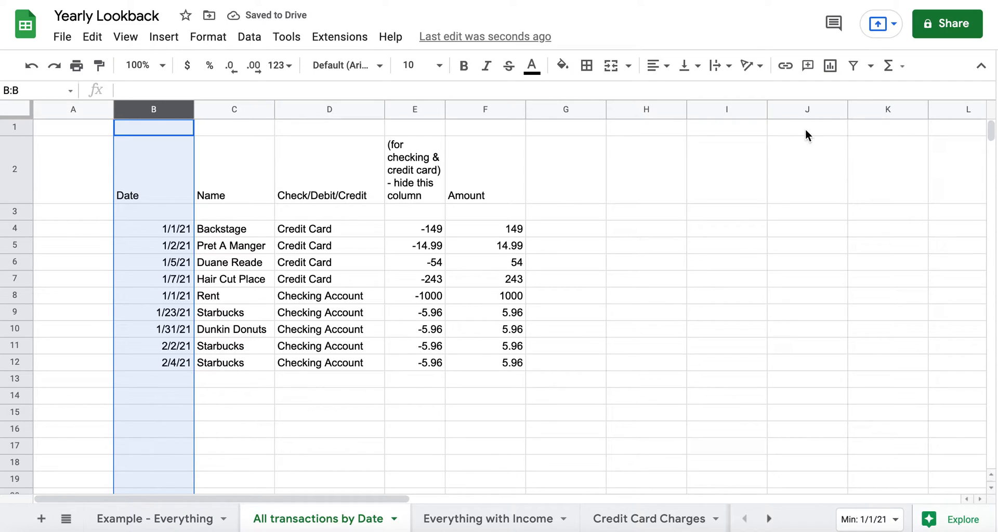
{"action": "left_click", "coordinate": [868, 69]}
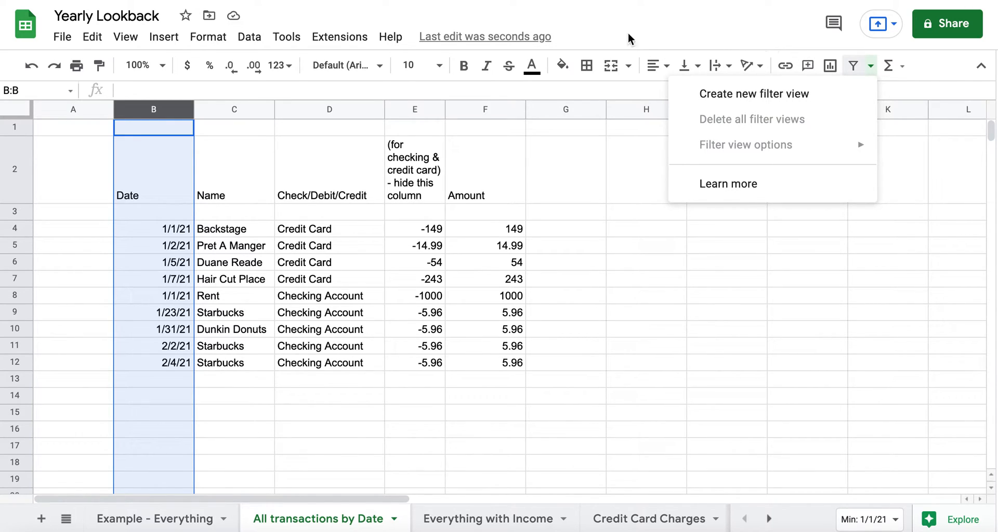
{"action": "left_click", "coordinate": [251, 38]}
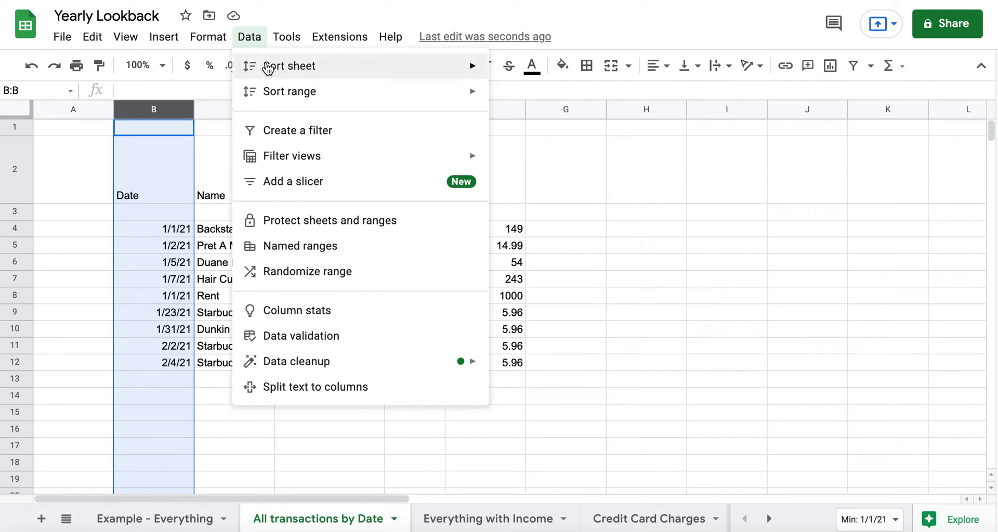
{"action": "mouse_move", "coordinate": [333, 78]}
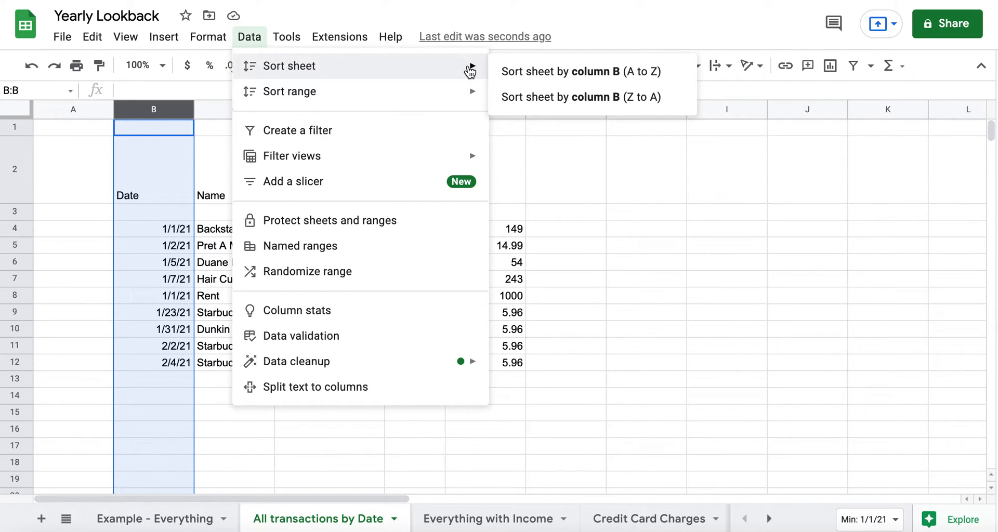
{"action": "left_click", "coordinate": [539, 85]}
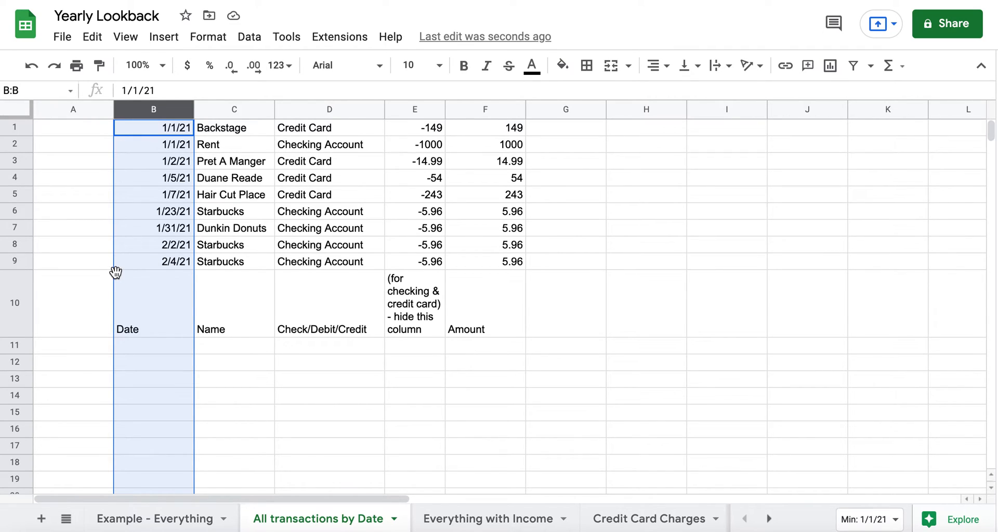
{"action": "left_click", "coordinate": [133, 260]}
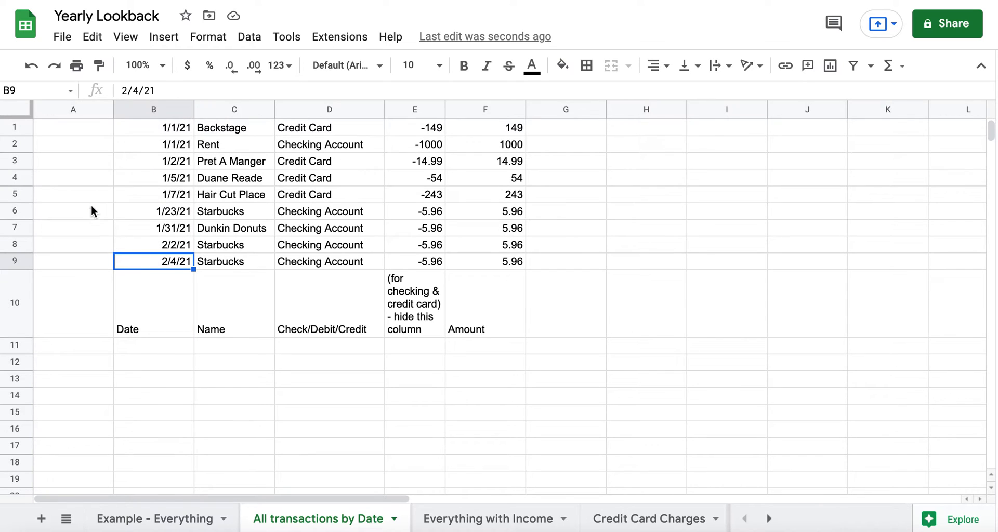
Step: Insert two blank rows above the first transaction in row 1
{"action": "left_click", "coordinate": [13, 126]}
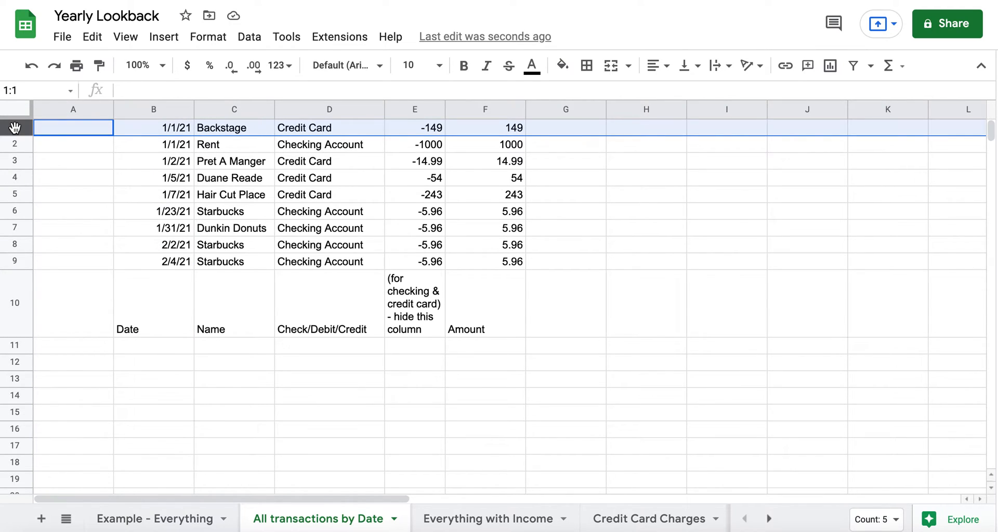
{"action": "right_click", "coordinate": [15, 127]}
{"action": "left_click", "coordinate": [60, 262]}
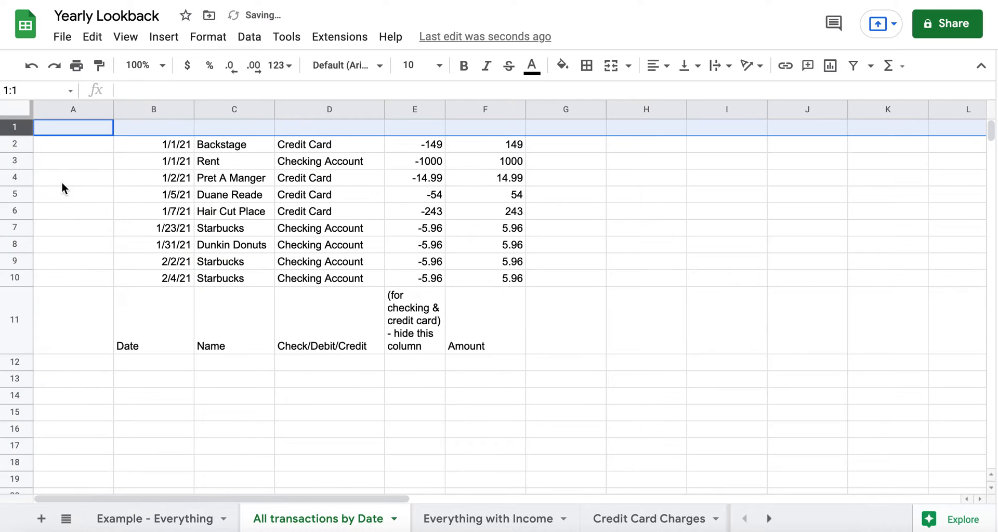
{"action": "right_click", "coordinate": [21, 129]}
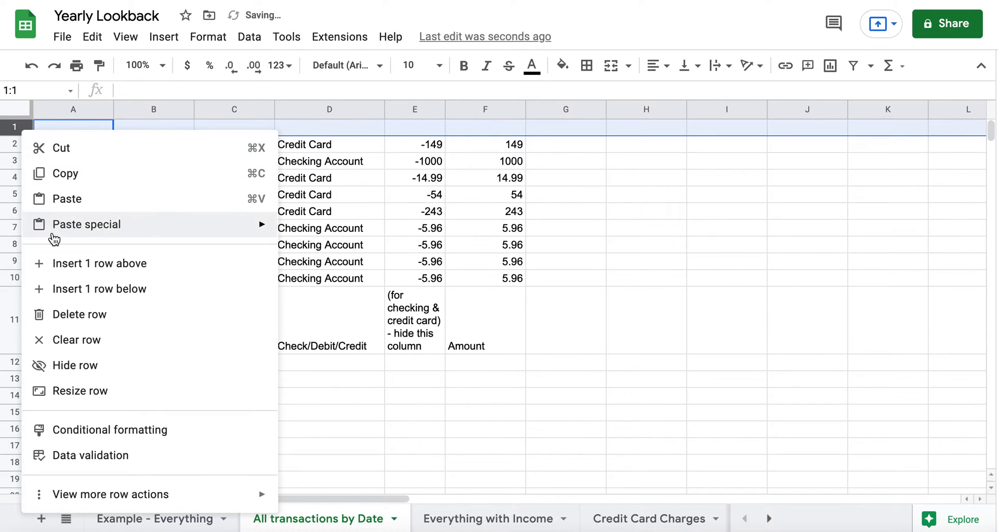
{"action": "left_click", "coordinate": [60, 263]}
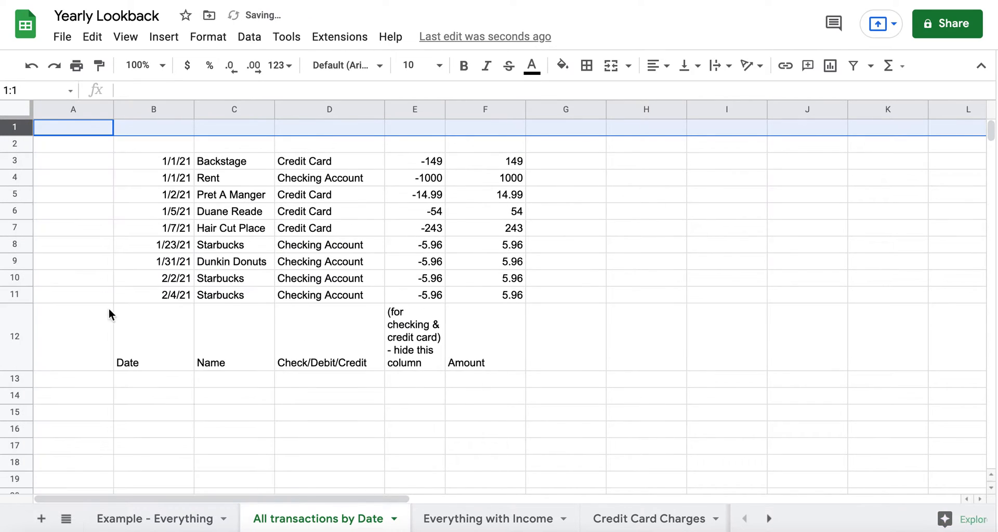
Step: Copy the header row from row 12 into the blank row 1
{"action": "left_click", "coordinate": [16, 337]}
{"action": "key", "text": "ctrl+x"}
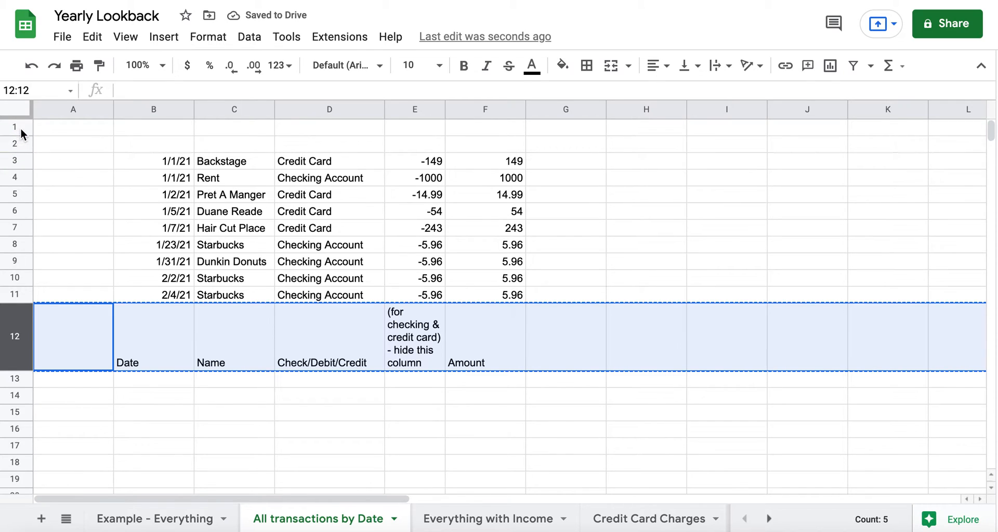
{"action": "left_click", "coordinate": [21, 128]}
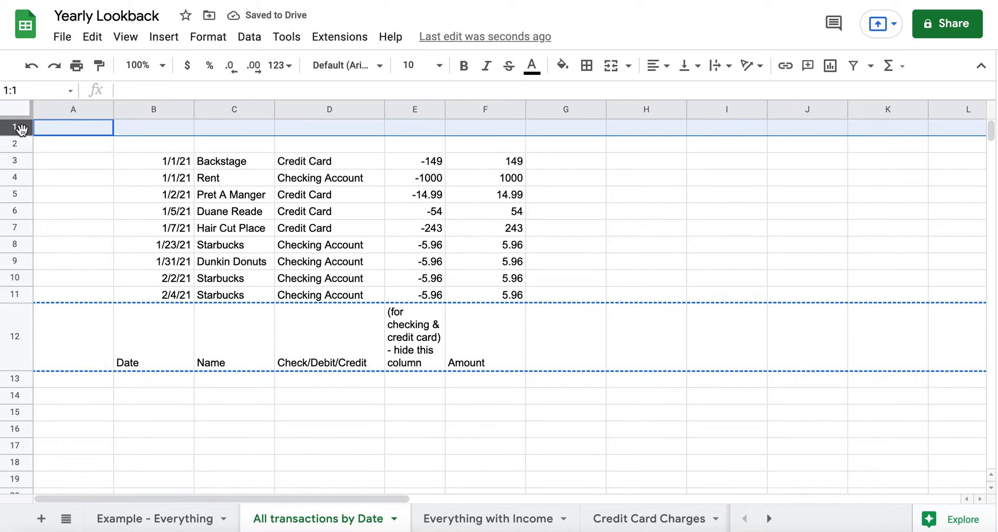
{"action": "key", "text": "ctrl+v"}
Step: Delete the leftover header row, row 12, below the transactions
{"action": "left_click", "coordinate": [101, 385]}
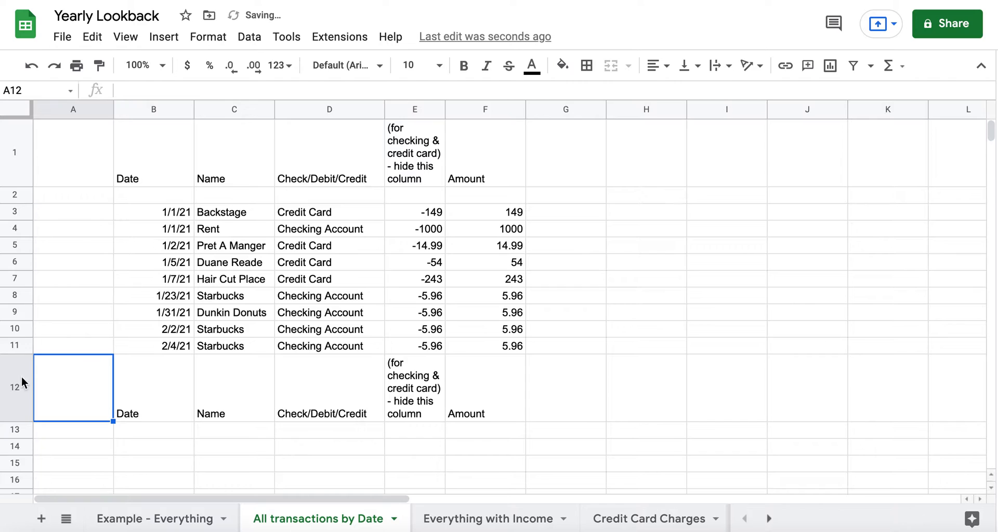
{"action": "left_click", "coordinate": [15, 387]}
{"action": "right_click", "coordinate": [15, 388]}
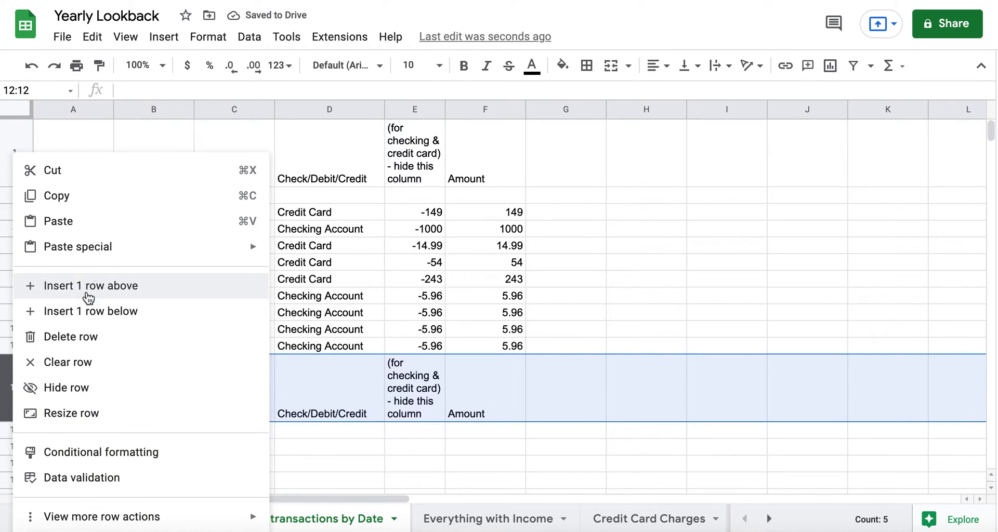
{"action": "left_click", "coordinate": [85, 338]}
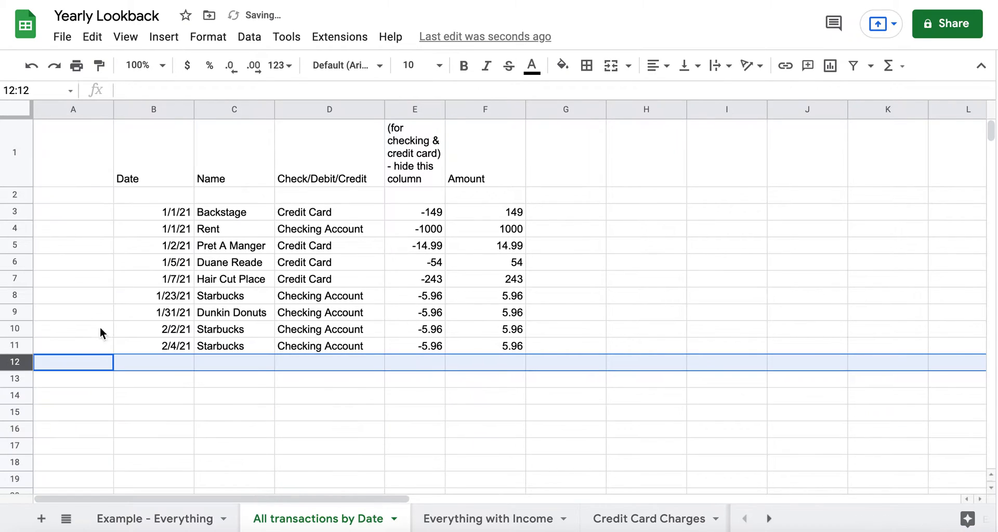
{"action": "left_click", "coordinate": [134, 229]}
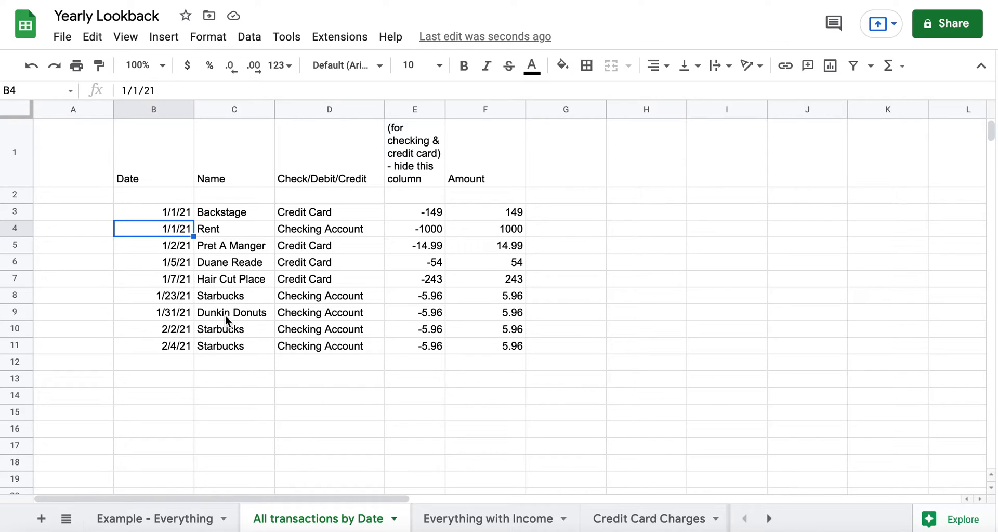
Step: Duplicate the All transactions by Date sheet and rename the copy All - by Month
{"action": "right_click", "coordinate": [279, 523]}
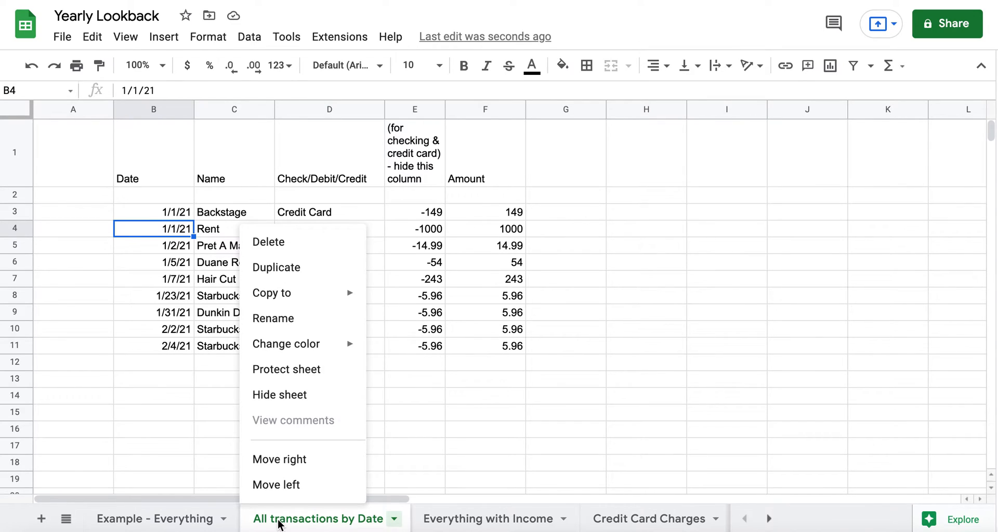
{"action": "left_click", "coordinate": [296, 273]}
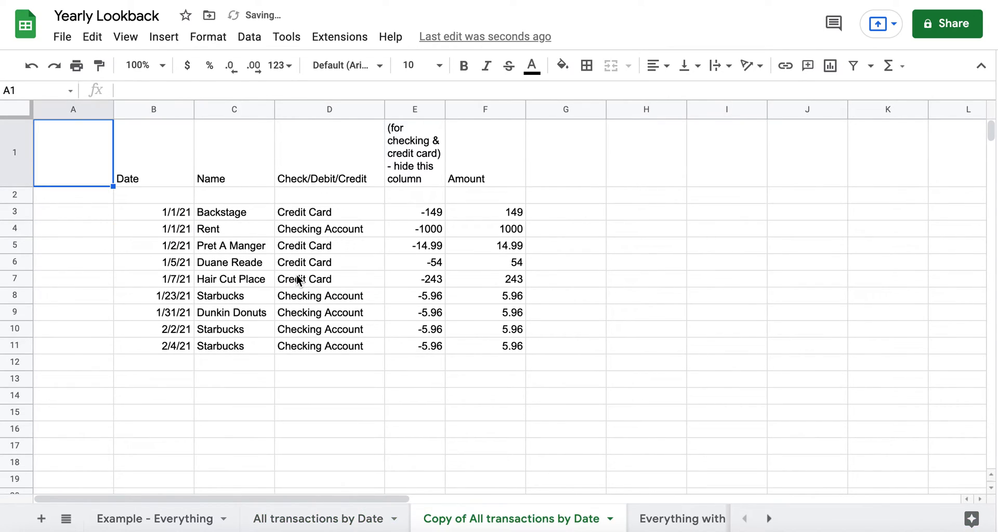
{"action": "double_click", "coordinate": [452, 519]}
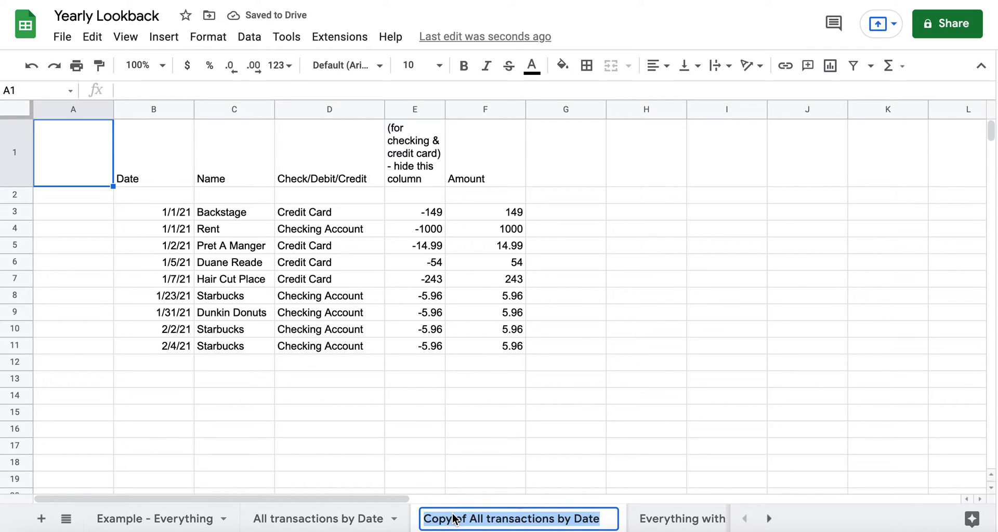
{"action": "type", "text": "All "}
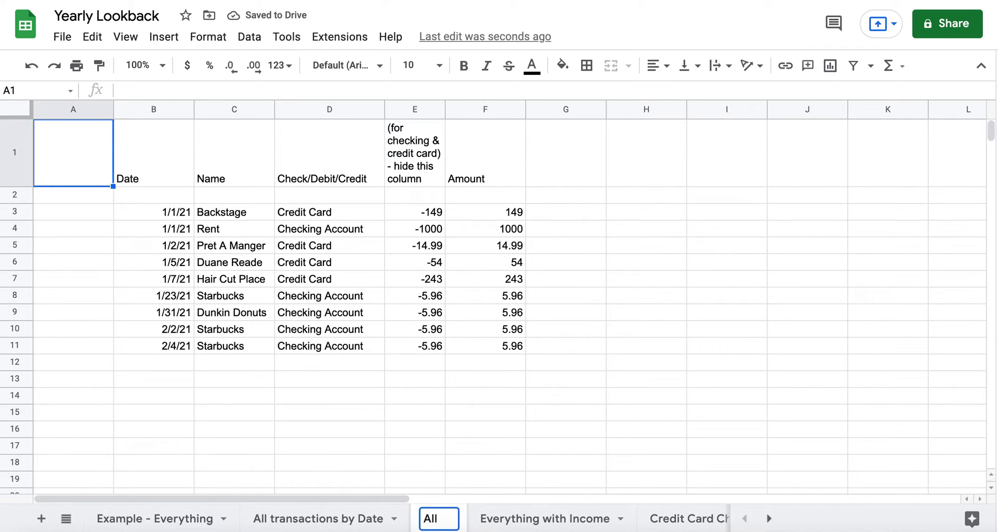
{"action": "type", "text": "- by Month"}
{"action": "key", "text": "Return"}
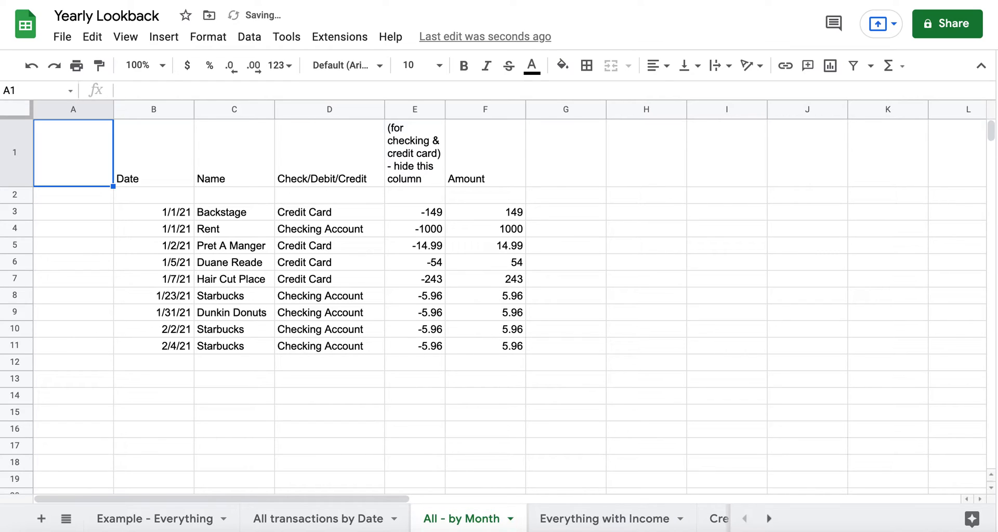
Step: Insert a blank row above row 10, between the January and February transactions
{"action": "left_click", "coordinate": [494, 377]}
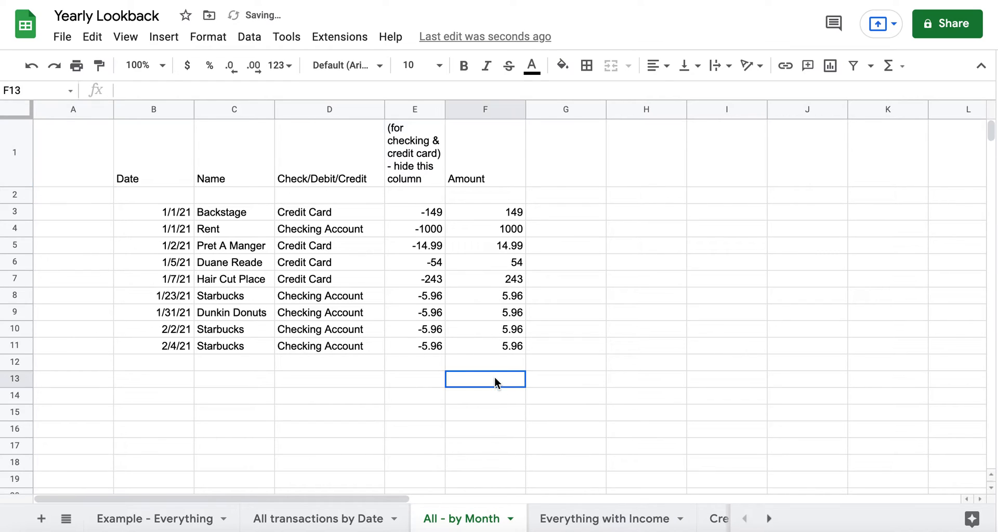
{"action": "left_click", "coordinate": [188, 330]}
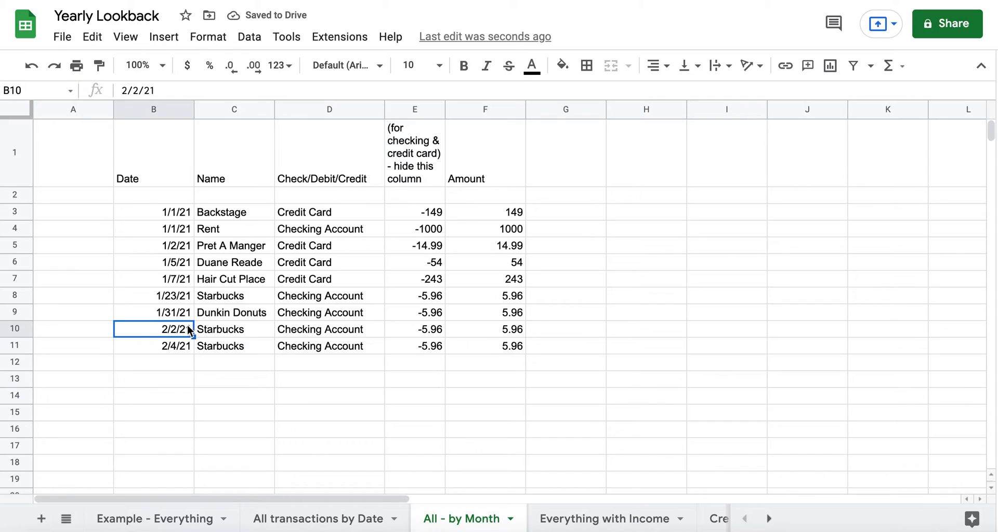
{"action": "left_click", "coordinate": [23, 329]}
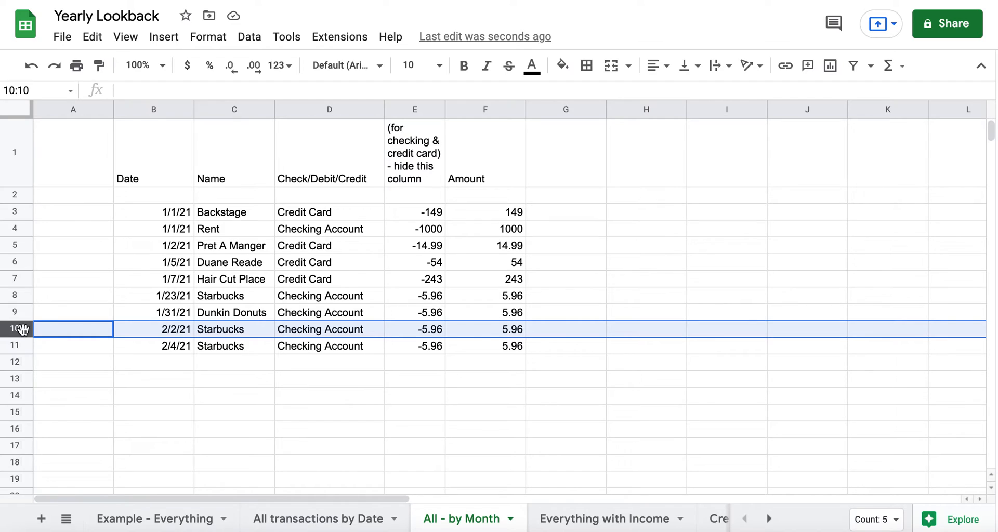
{"action": "right_click", "coordinate": [23, 329]}
{"action": "left_click", "coordinate": [59, 288]}
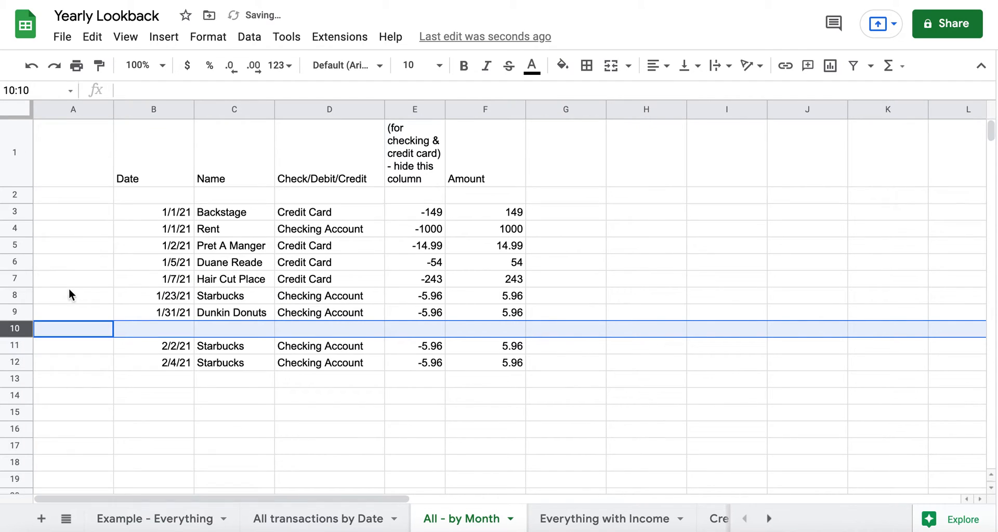
Step: Total the January amounts in cell F10 with a SUM of F3:F9
{"action": "left_click", "coordinate": [477, 327]}
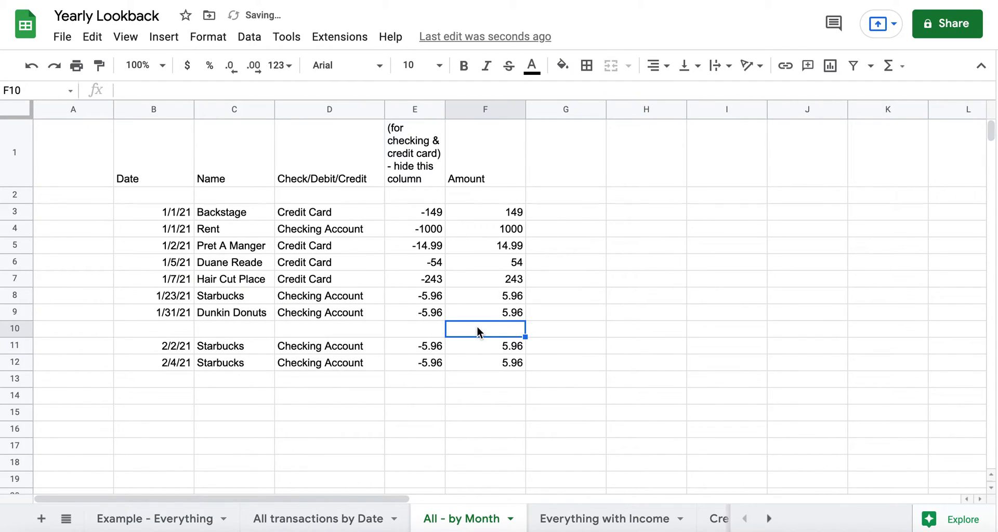
{"action": "left_click", "coordinate": [901, 67]}
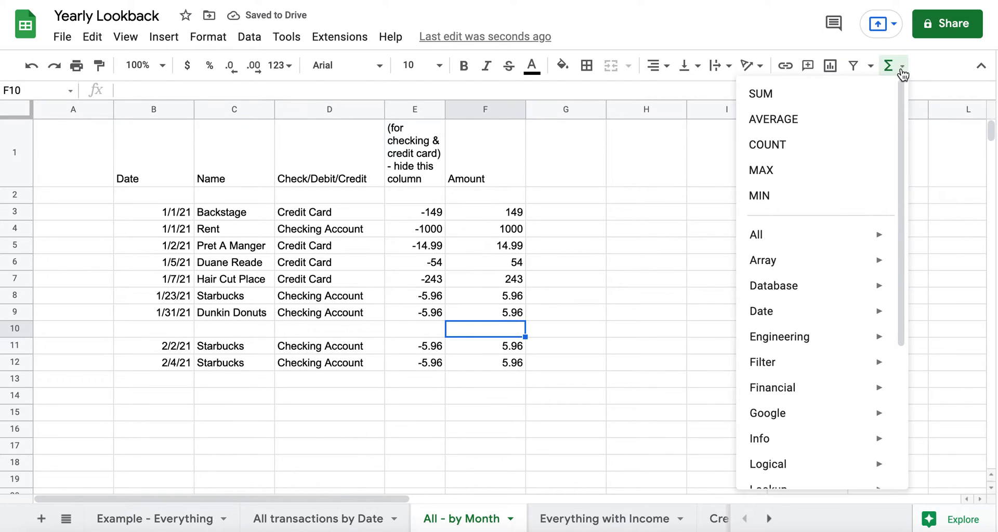
{"action": "left_click", "coordinate": [861, 93]}
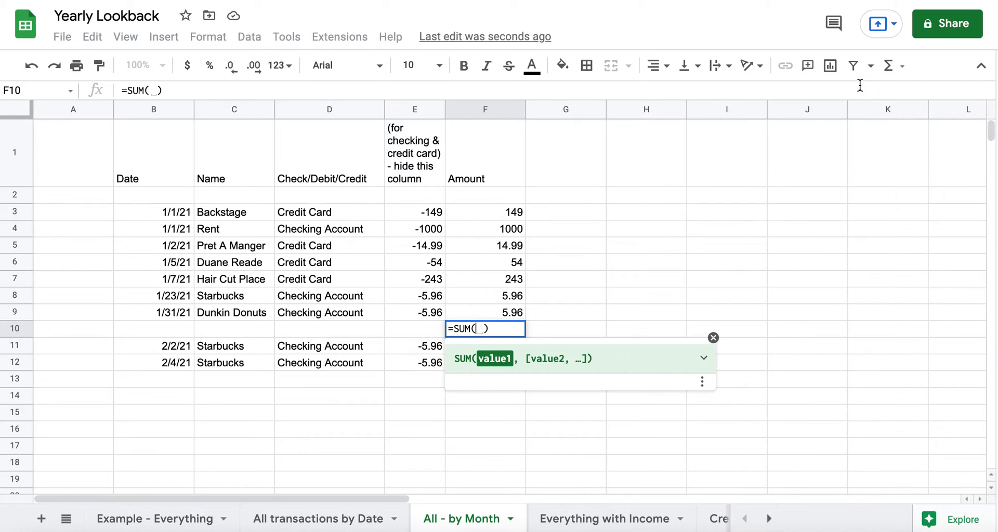
{"action": "left_click_drag", "start_coordinate": [508, 211], "coordinate": [504, 312]}
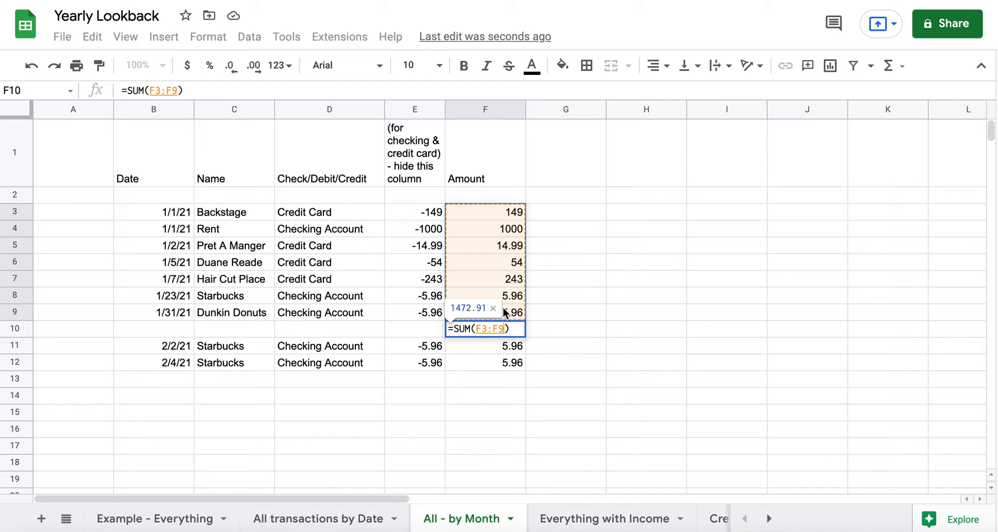
{"action": "key", "text": "Return"}
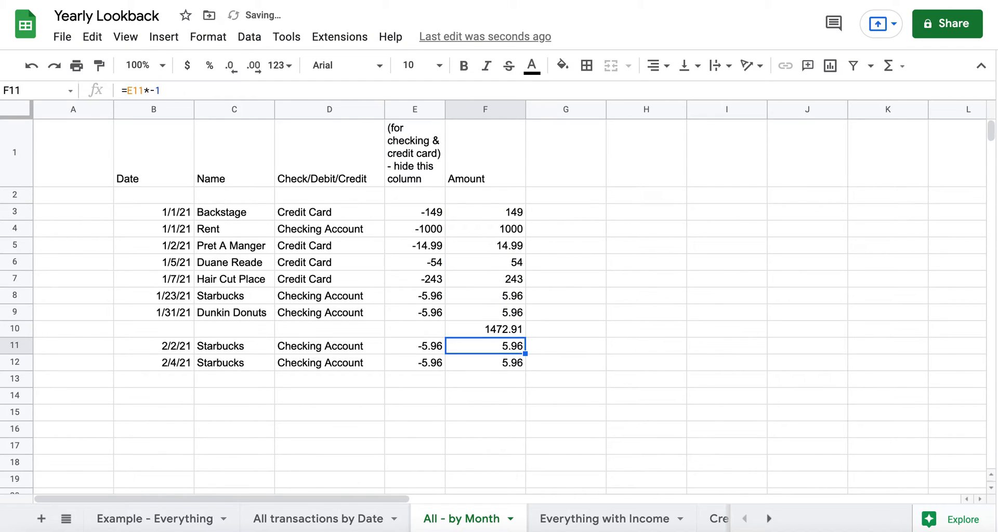
Step: Enter the label January in cell E10 beside the monthly total
{"action": "left_click", "coordinate": [500, 330]}
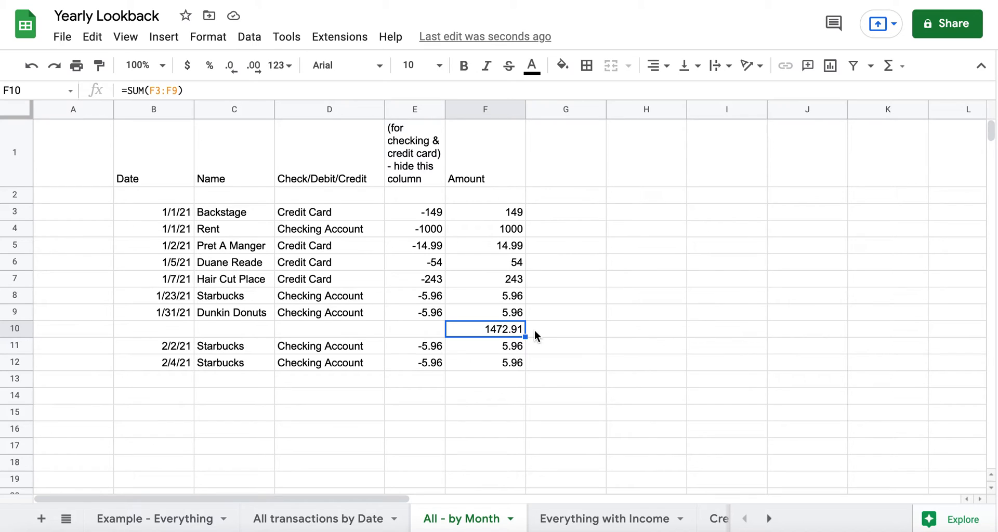
{"action": "left_click", "coordinate": [433, 327]}
{"action": "type", "text": "January"}
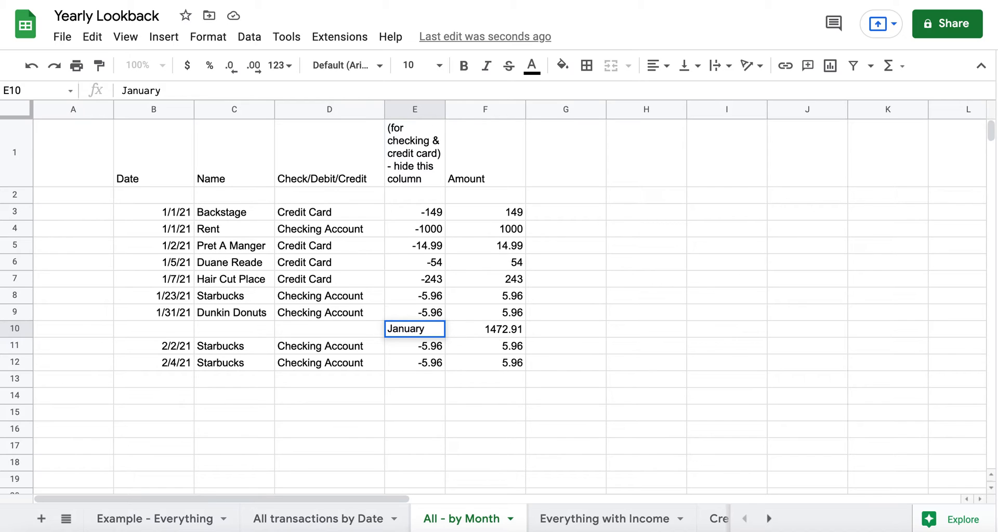
{"action": "left_click", "coordinate": [532, 327]}
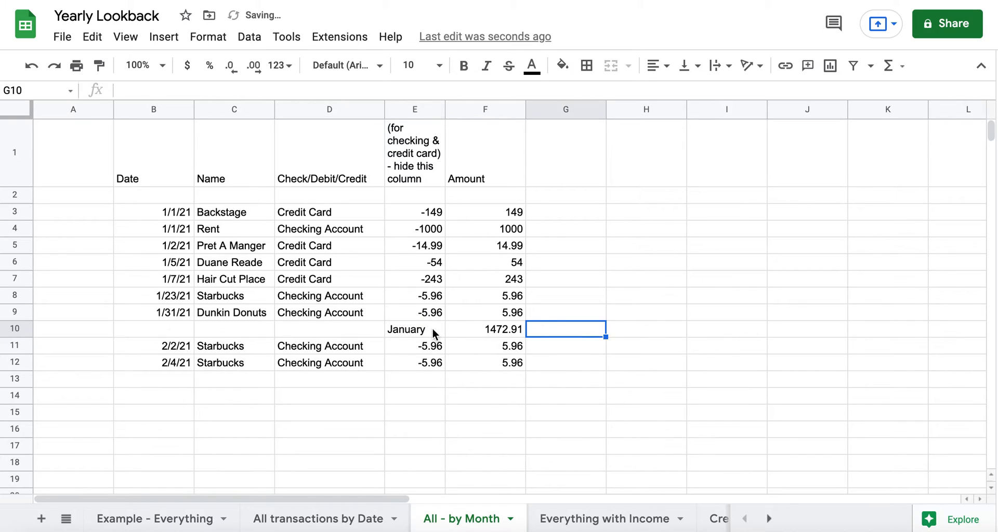
Step: Format the January label and total in E10:F10 with an outer border, bold and italic
{"action": "left_click_drag", "start_coordinate": [431, 328], "coordinate": [457, 329]}
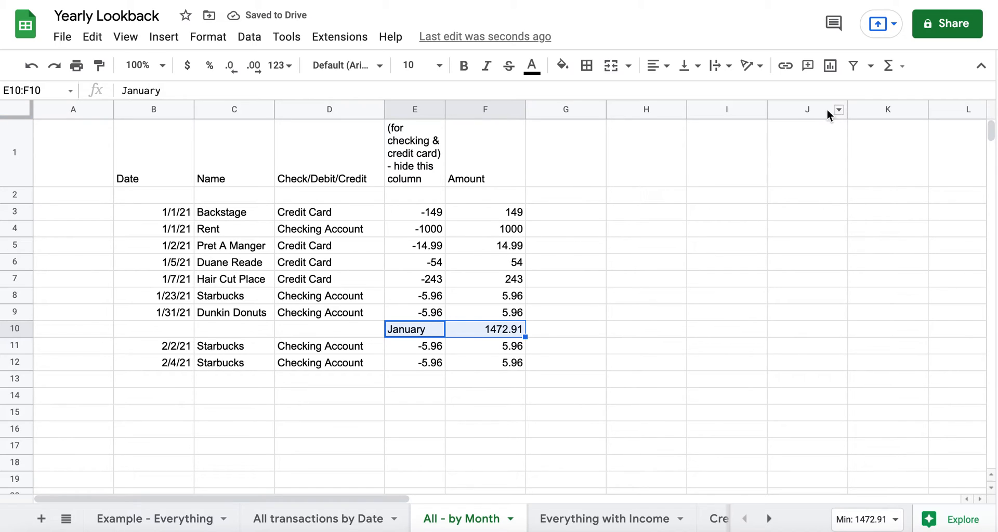
{"action": "left_click", "coordinate": [592, 73]}
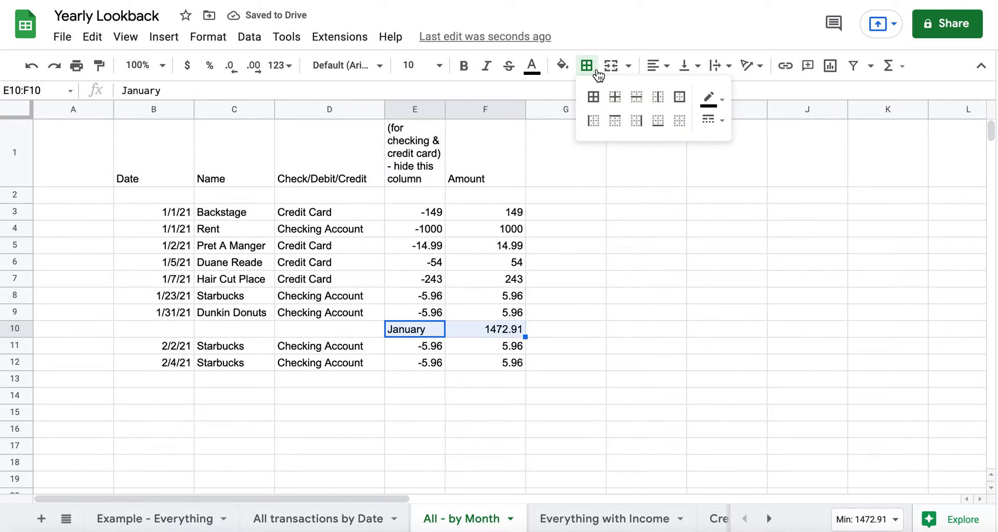
{"action": "left_click", "coordinate": [678, 99]}
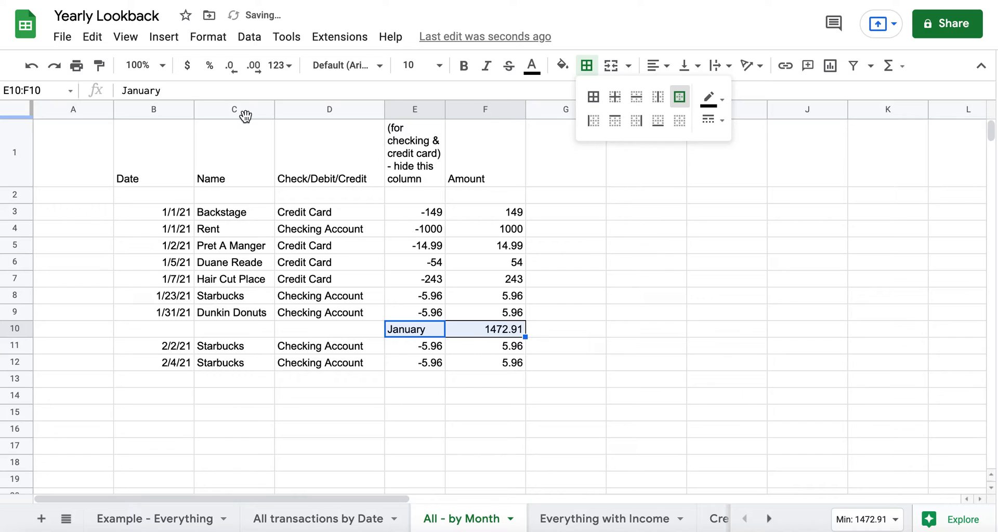
{"action": "left_click", "coordinate": [463, 66]}
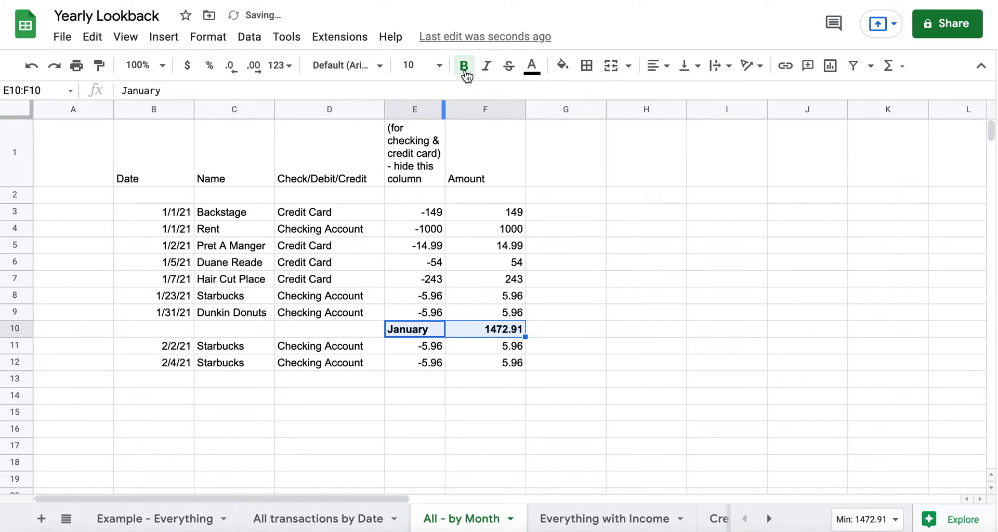
{"action": "left_click", "coordinate": [486, 68]}
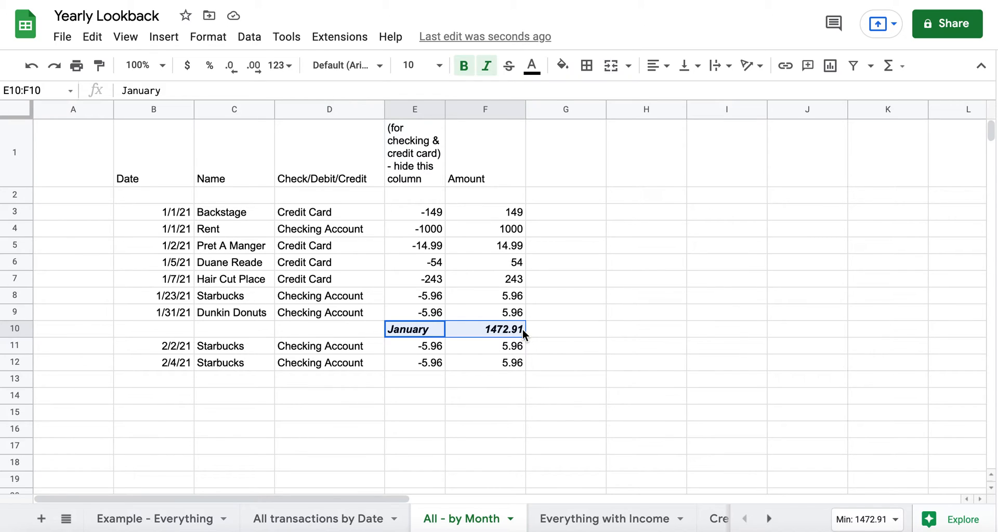
Step: Try to copy the January total from F10 into H4, and clear the pasted formula
{"action": "left_click", "coordinate": [504, 329]}
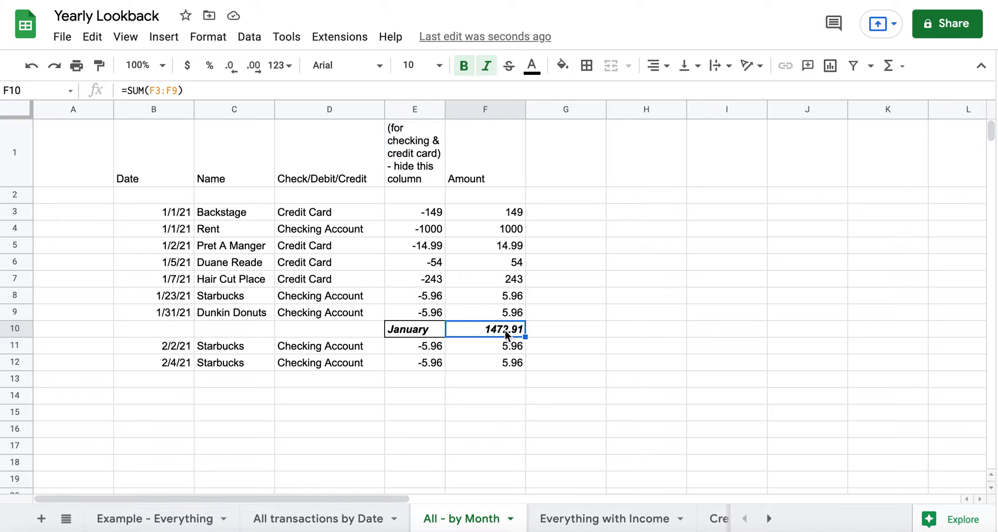
{"action": "key", "text": "ctrl+c"}
{"action": "left_click", "coordinate": [654, 229]}
{"action": "key", "text": "ctrl+v"}
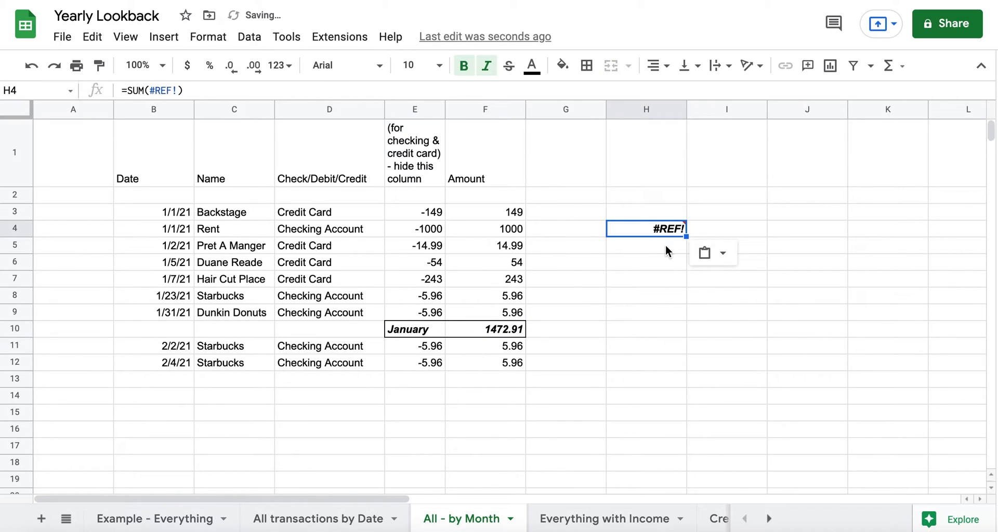
{"action": "key", "text": "Delete"}
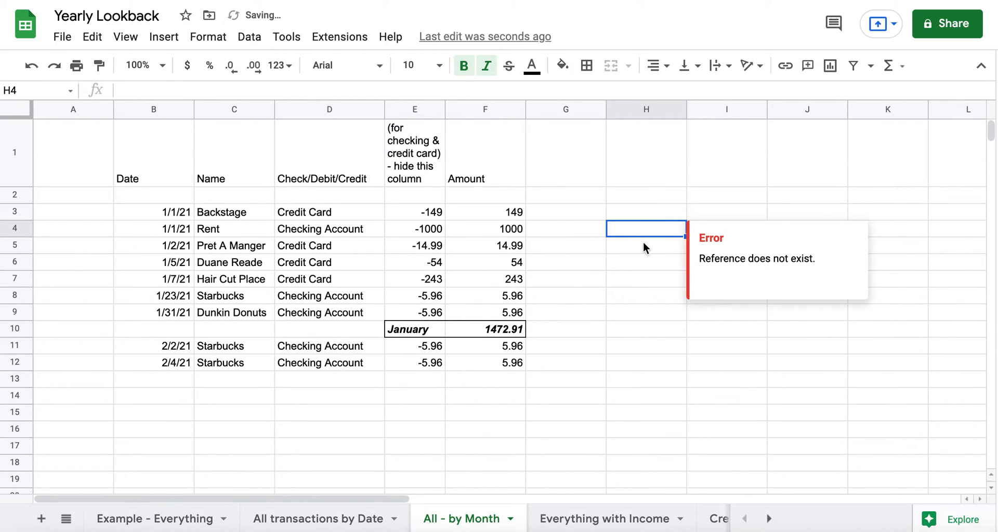
Step: Enter January in cell H4 and its total 1472.91 in cell I4
{"action": "left_click_drag", "start_coordinate": [643, 242], "coordinate": [658, 228]}
{"action": "left_click", "coordinate": [658, 229]}
{"action": "type", "text": "January"}
{"action": "key", "text": "Tab"}
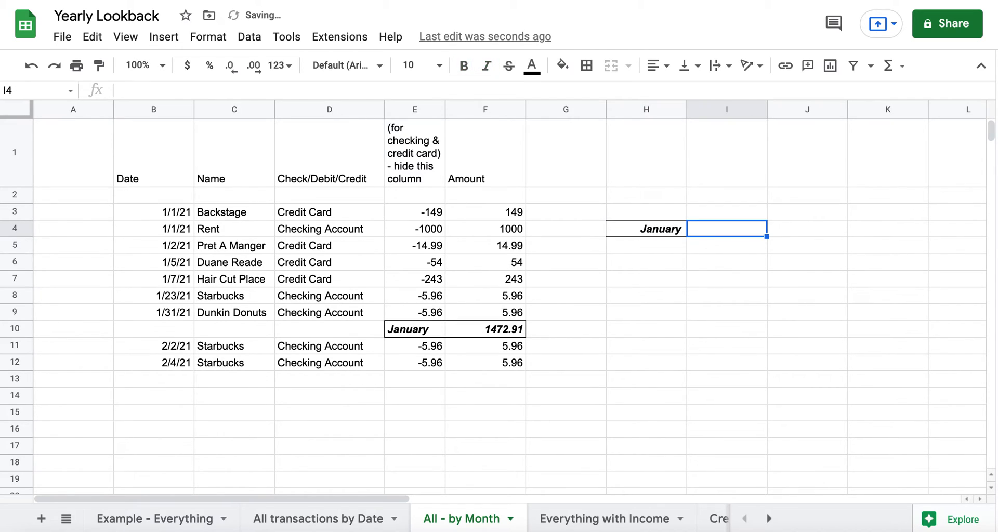
{"action": "type", "text": "14"}
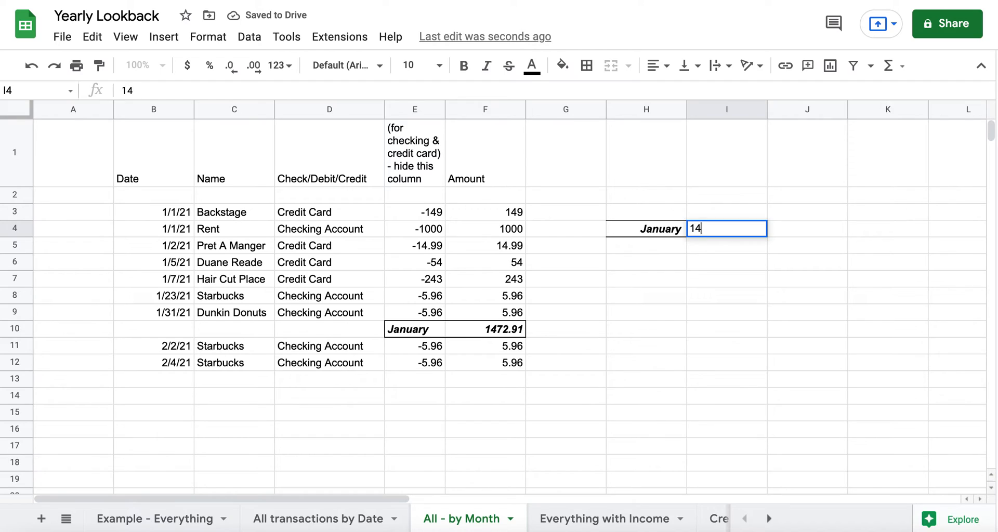
{"action": "type", "text": "72.91"}
{"action": "key", "text": "Return"}
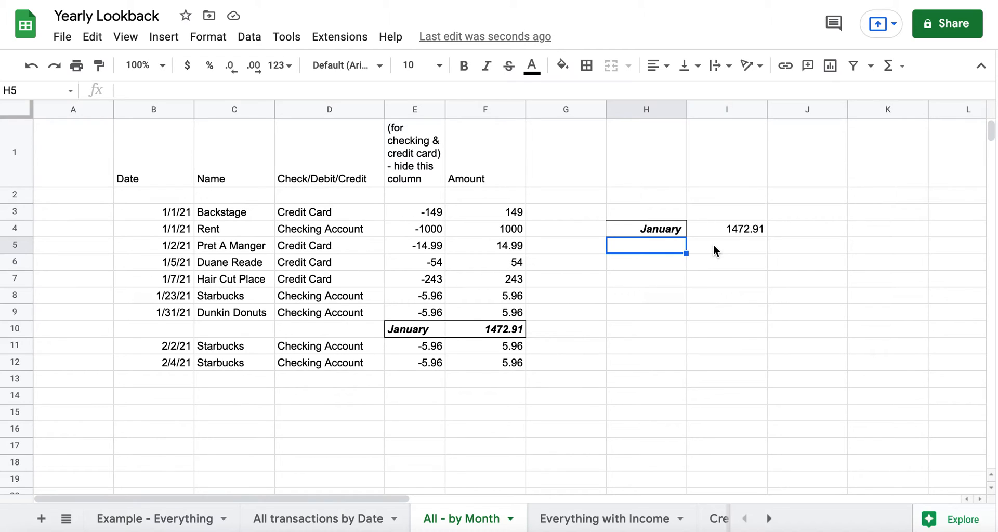
Step: On the All transactions by Date sheet, total all amounts in cell F13 with a SUM of F3:F12
{"action": "left_click", "coordinate": [344, 523]}
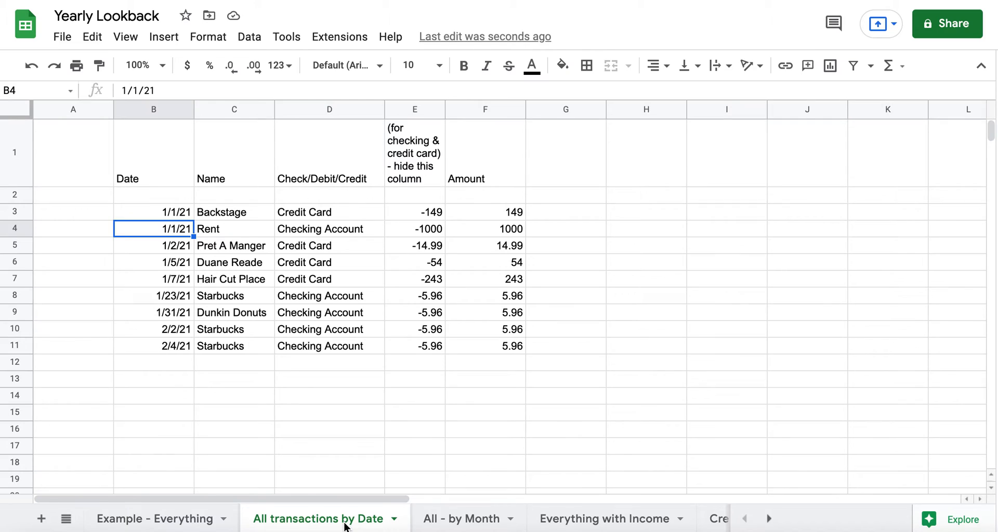
{"action": "left_click", "coordinate": [488, 375]}
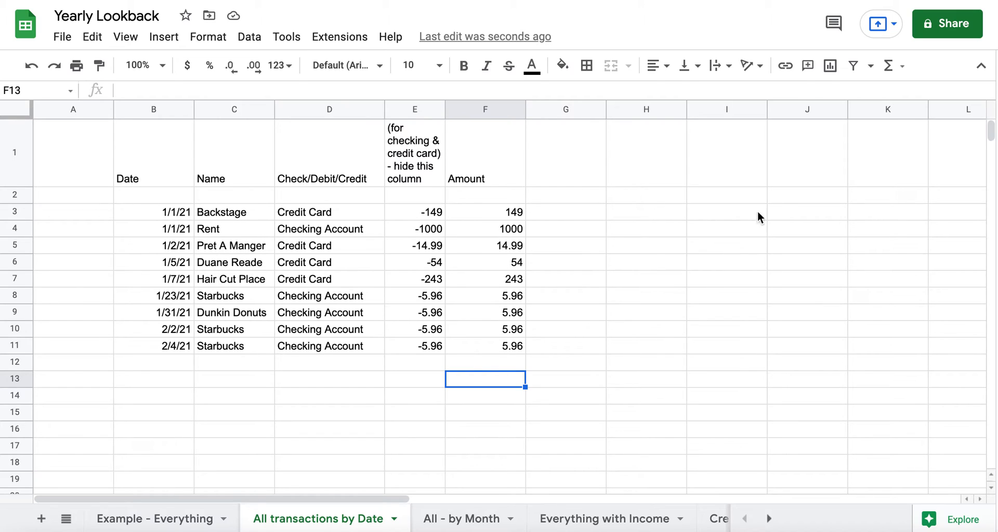
{"action": "left_click", "coordinate": [894, 66]}
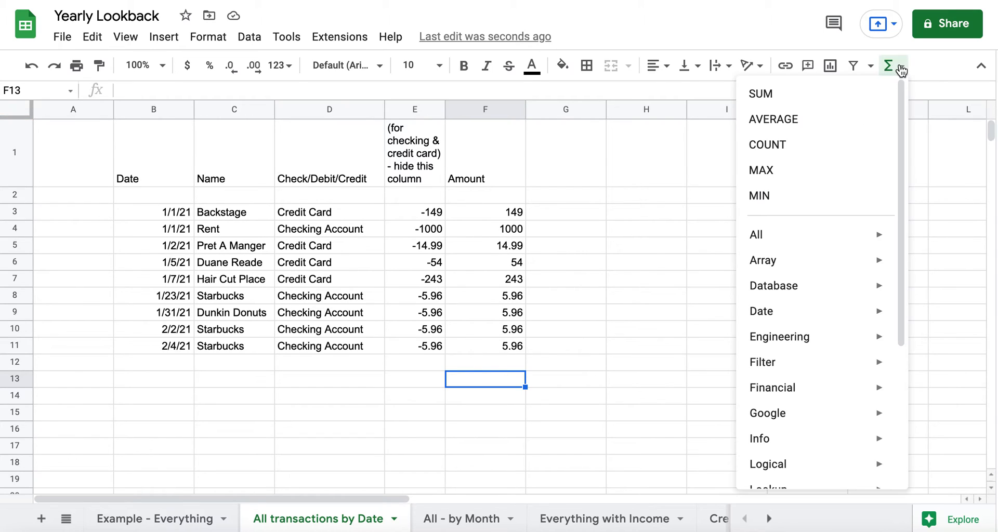
{"action": "left_click", "coordinate": [871, 94]}
{"action": "left_click_drag", "start_coordinate": [504, 359], "coordinate": [505, 219]}
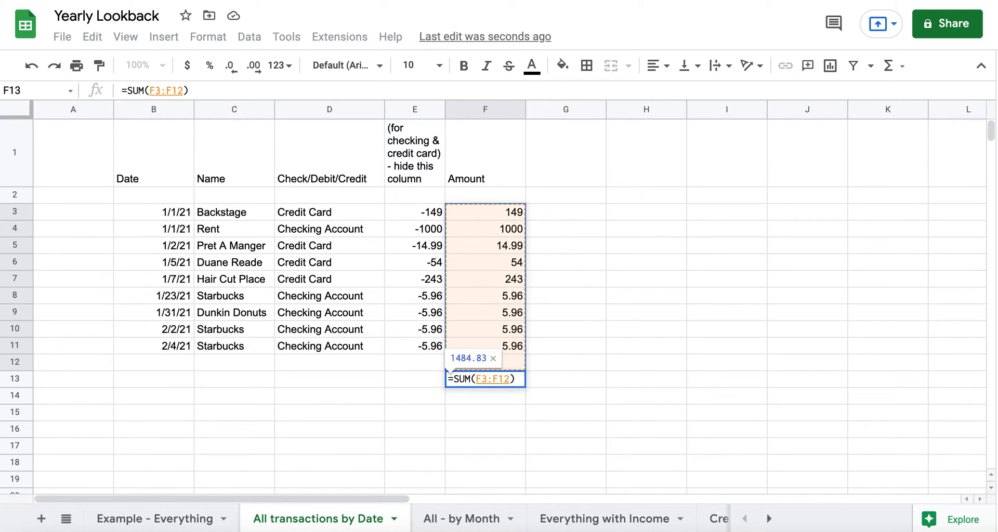
{"action": "key", "text": "Return"}
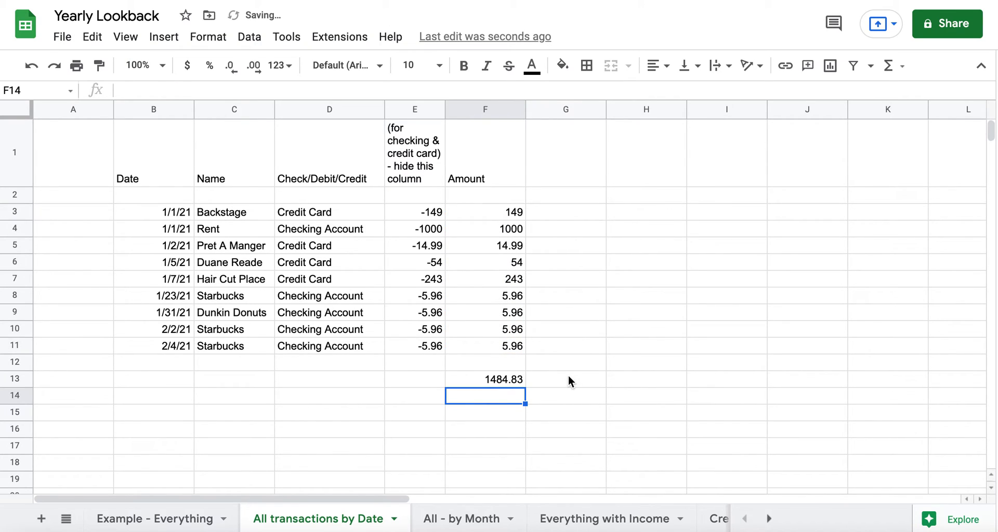
Step: Label the yearly total 2021 in cell E13 and make E13:F13 bold
{"action": "left_click", "coordinate": [433, 384]}
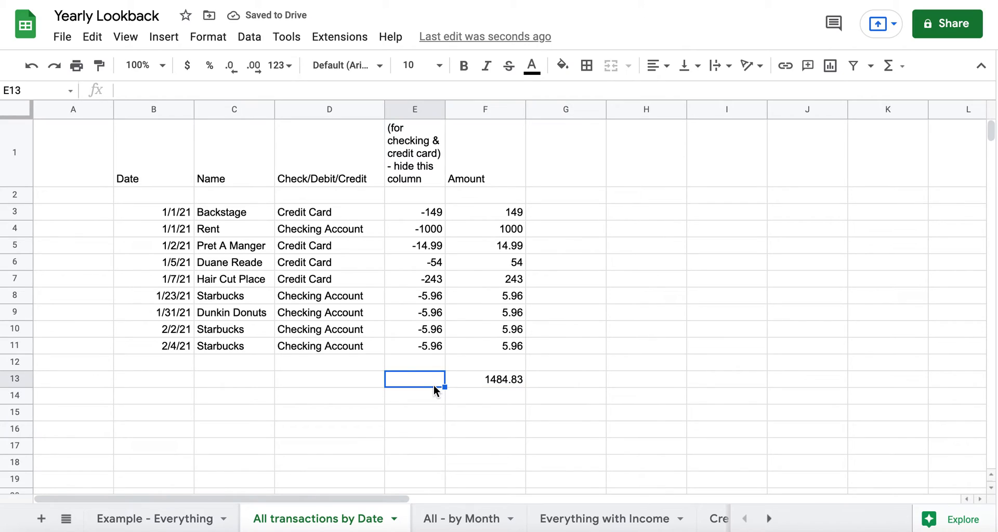
{"action": "type", "text": "2021"}
{"action": "key", "text": "Tab"}
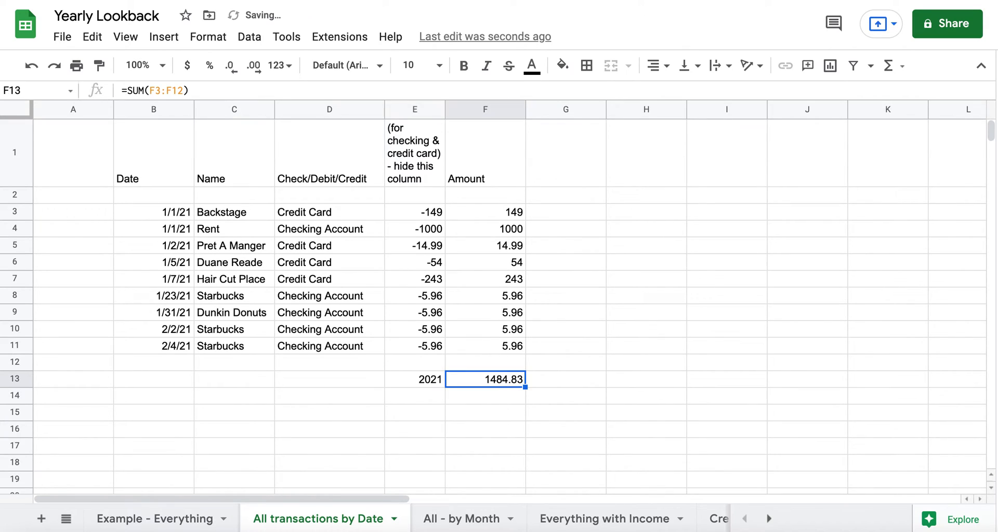
{"action": "left_click_drag", "start_coordinate": [438, 378], "coordinate": [456, 379]}
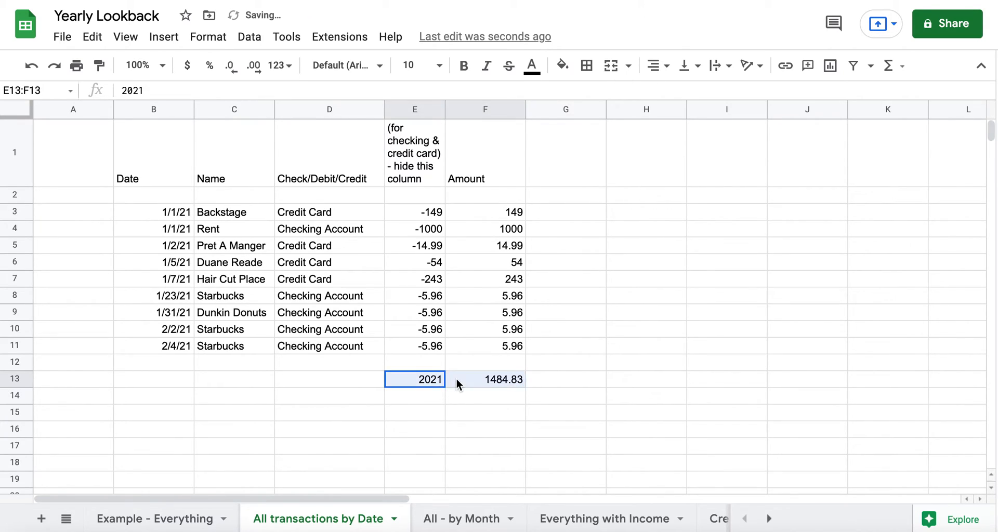
{"action": "left_click", "coordinate": [587, 65]}
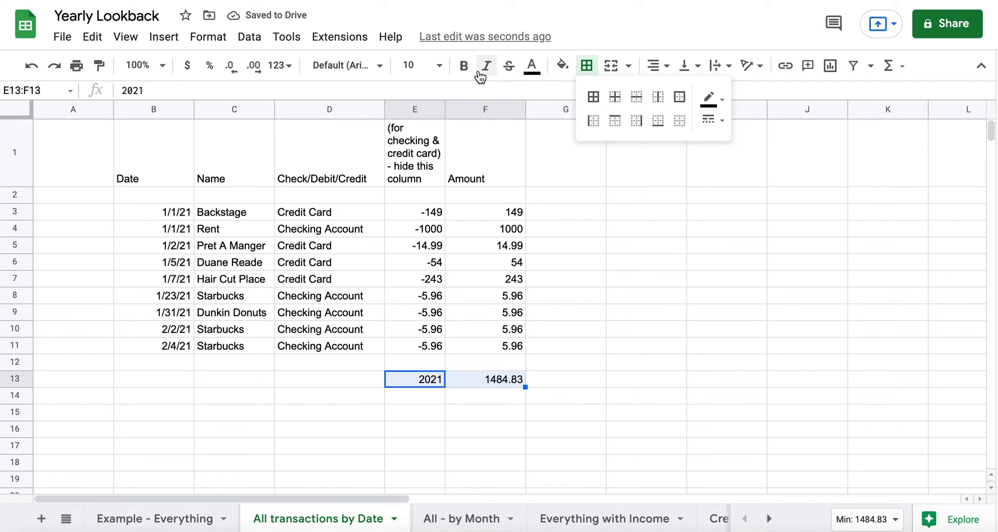
{"action": "left_click", "coordinate": [464, 65]}
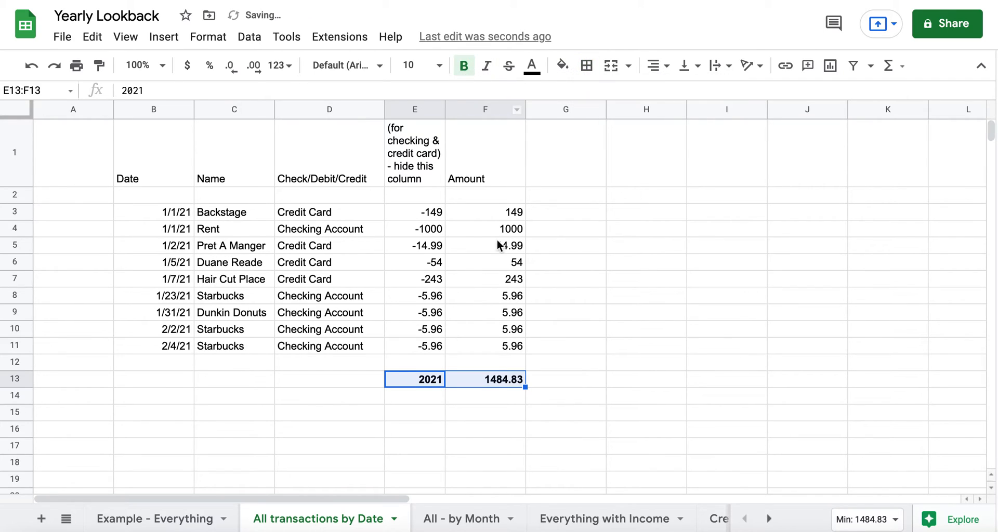
Step: Calculate the average monthly spending in cell H10 with the formula =1484.83/12
{"action": "left_click", "coordinate": [656, 335]}
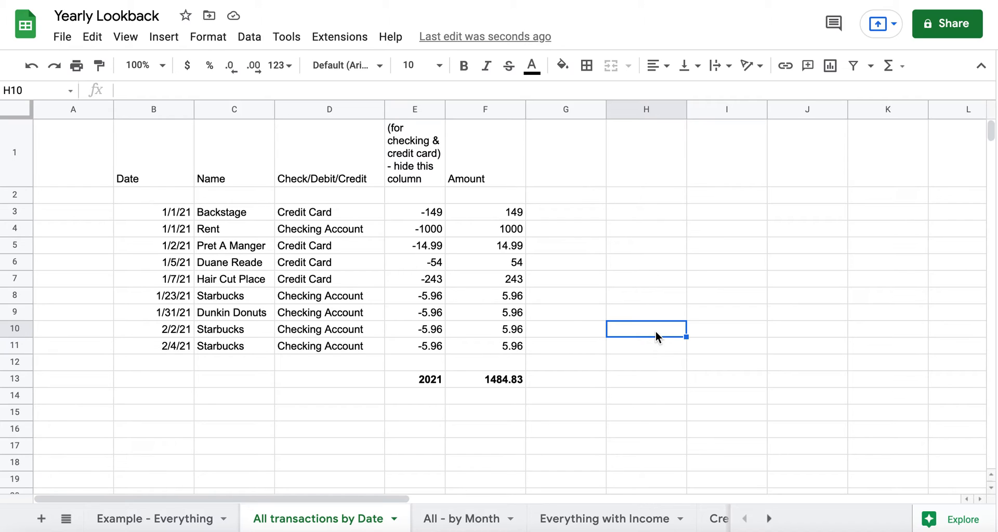
{"action": "type", "text": "14"}
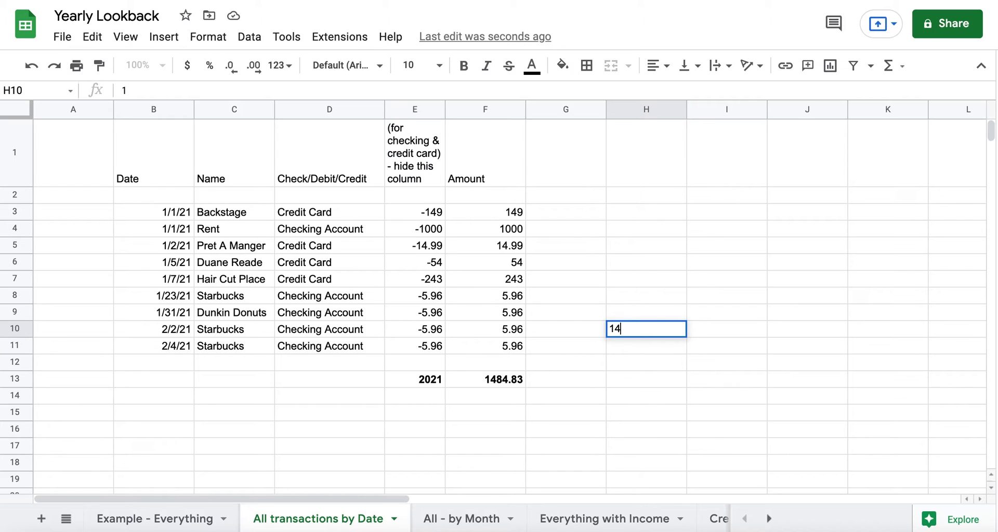
{"action": "type", "text": "84.83/12"}
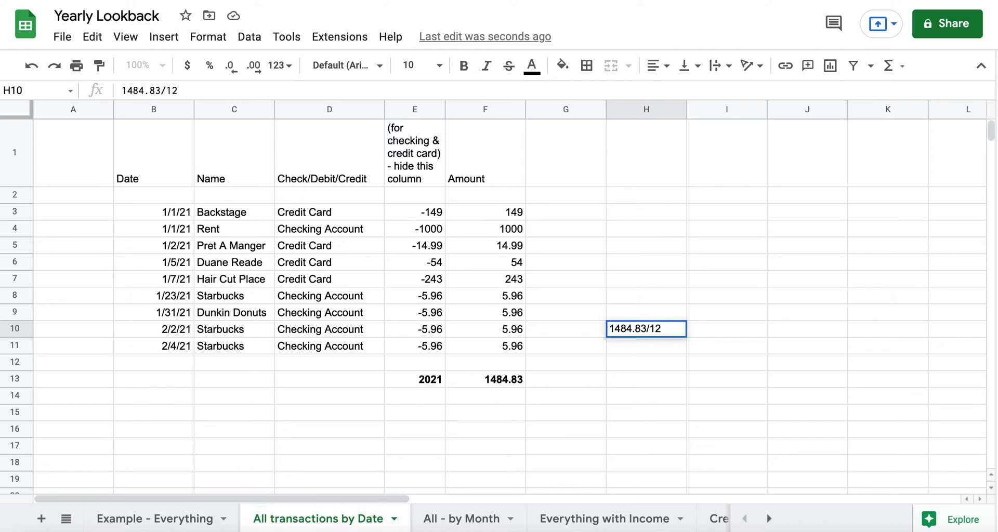
{"action": "key", "text": "Return"}
{"action": "left_click", "coordinate": [662, 328]}
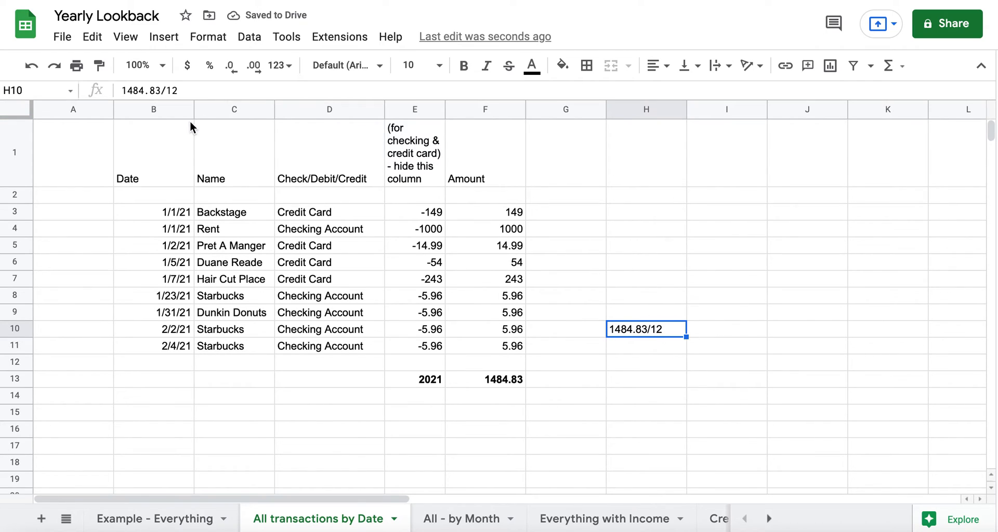
{"action": "left_click", "coordinate": [132, 89]}
{"action": "key", "text": "Home"}
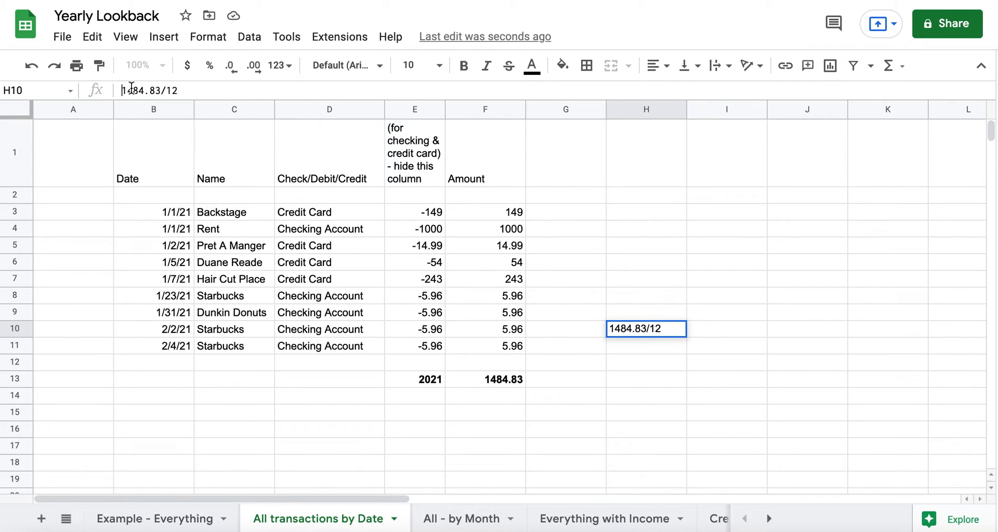
{"action": "type", "text": "="}
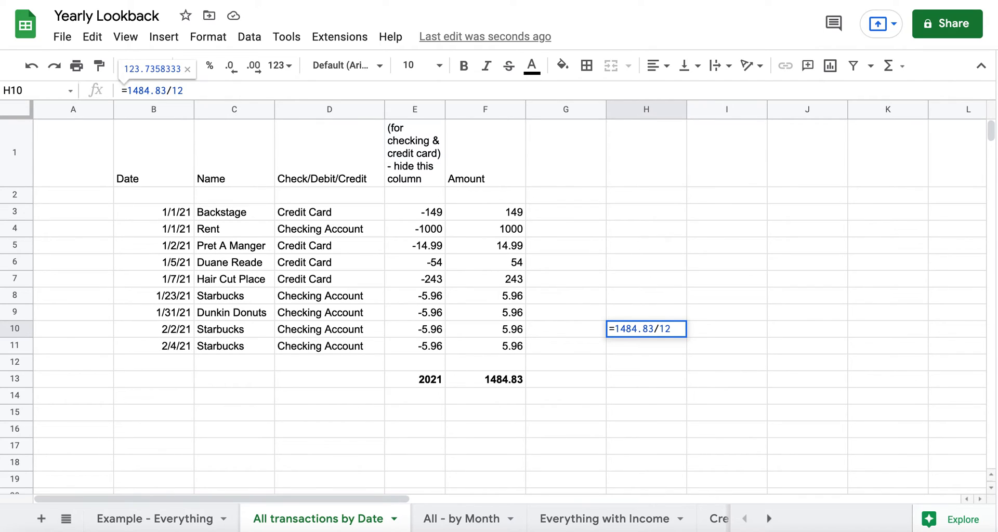
{"action": "key", "text": "Return"}
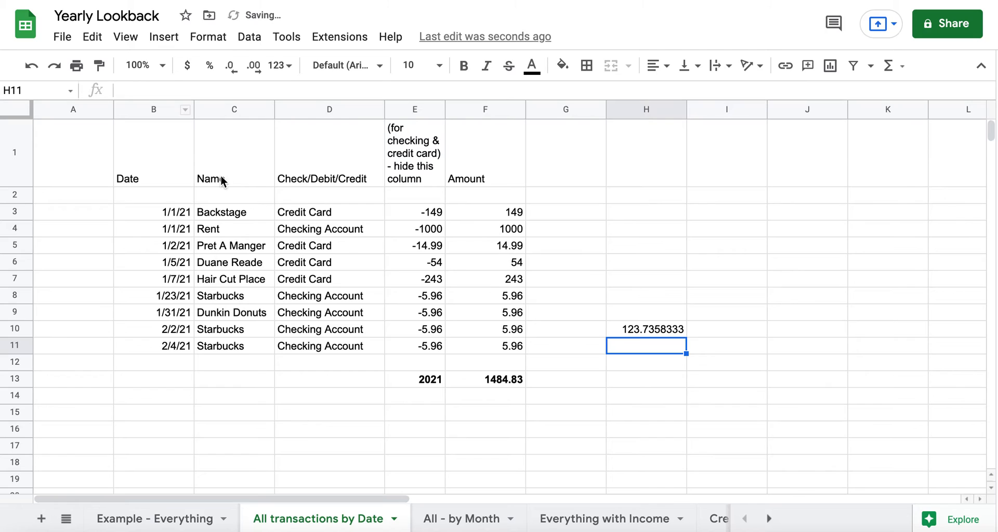
{"action": "left_click", "coordinate": [648, 329]}
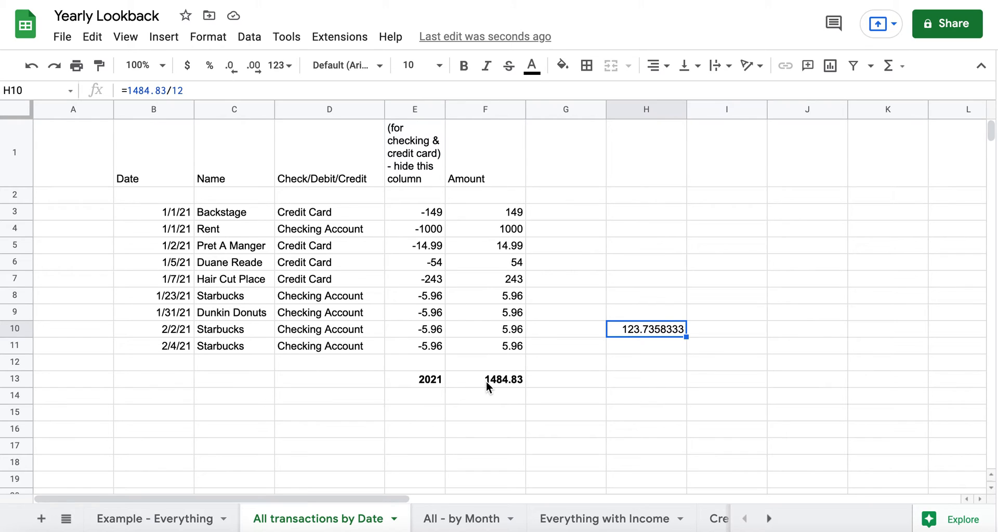
Step: Open the Income sheet and look at the functions available for totaling the income amounts in cell E12
{"action": "left_click", "coordinate": [768, 518]}
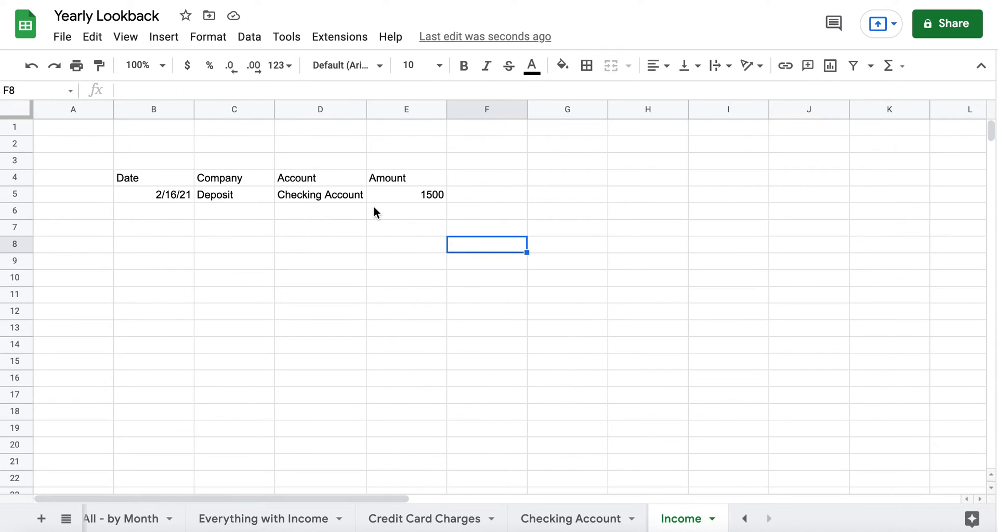
{"action": "left_click", "coordinate": [425, 317]}
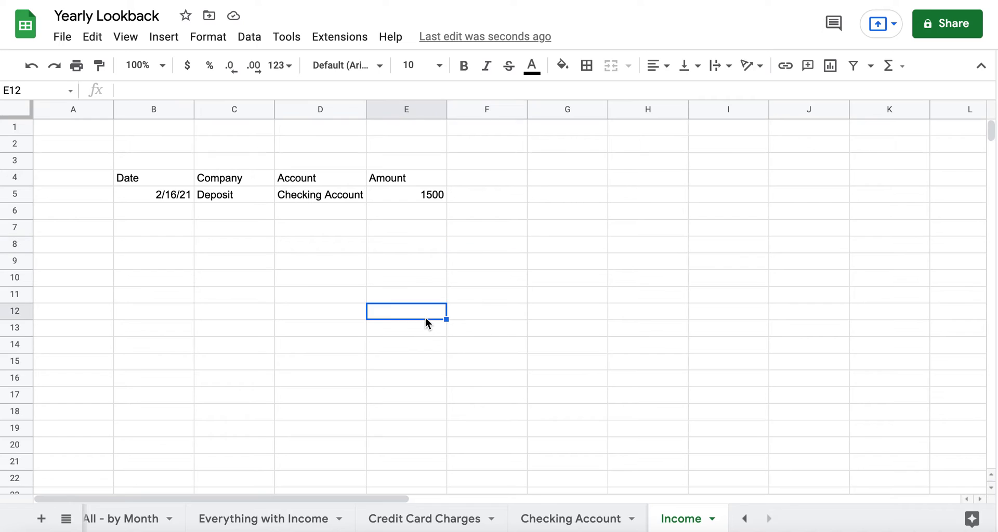
{"action": "left_click", "coordinate": [889, 67]}
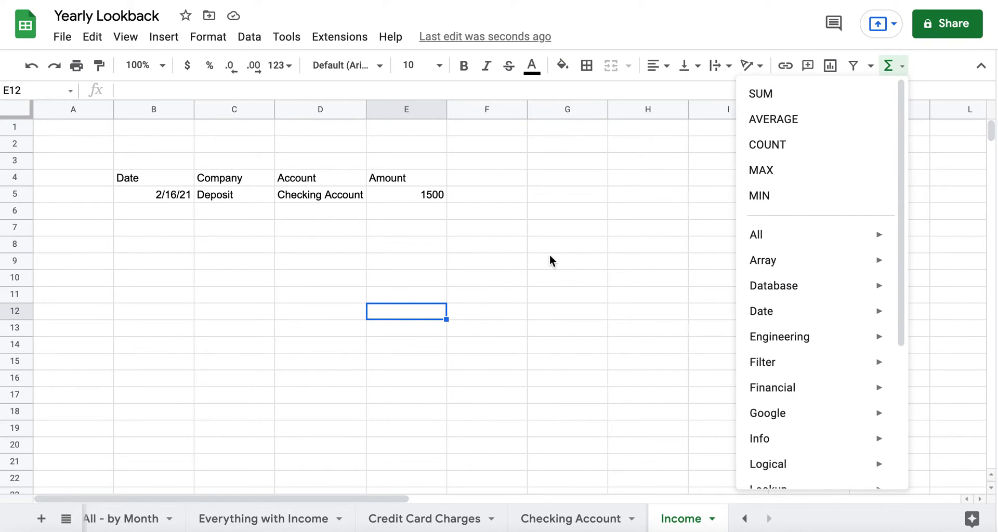
{"action": "left_click", "coordinate": [517, 357]}
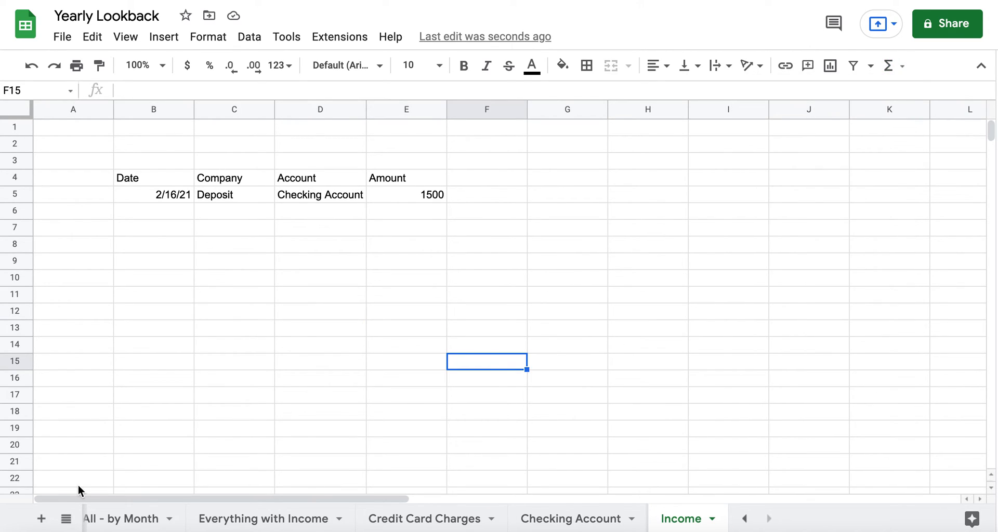
Step: Switch to the Example - Everything sheet
{"action": "left_click", "coordinate": [744, 518]}
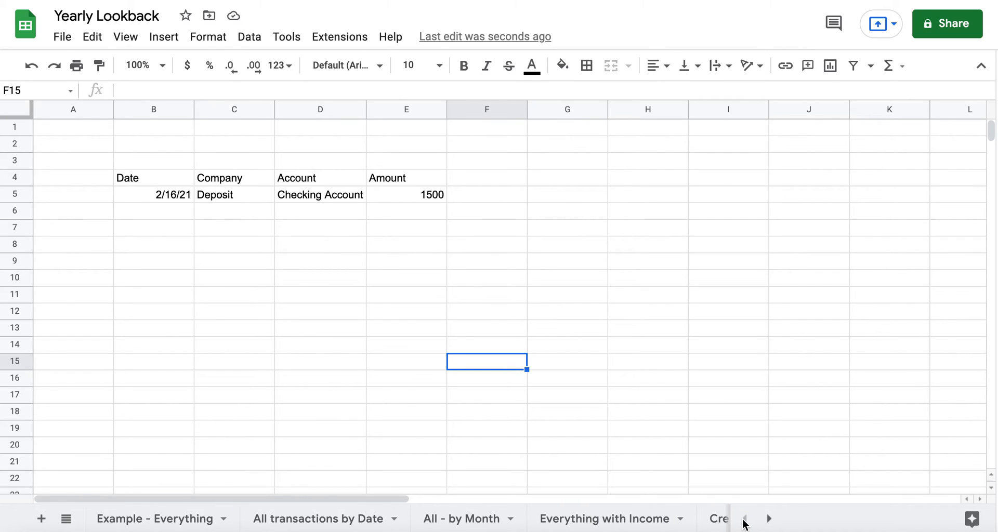
{"action": "left_click", "coordinate": [167, 518]}
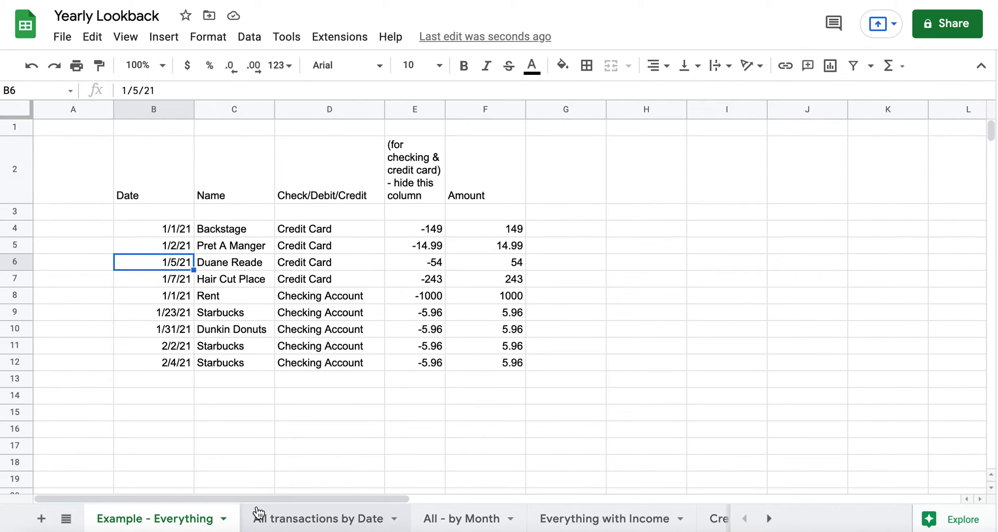
Step: Duplicate the Example - Everything sheet and rename the copy By Store Name
{"action": "right_click", "coordinate": [187, 520]}
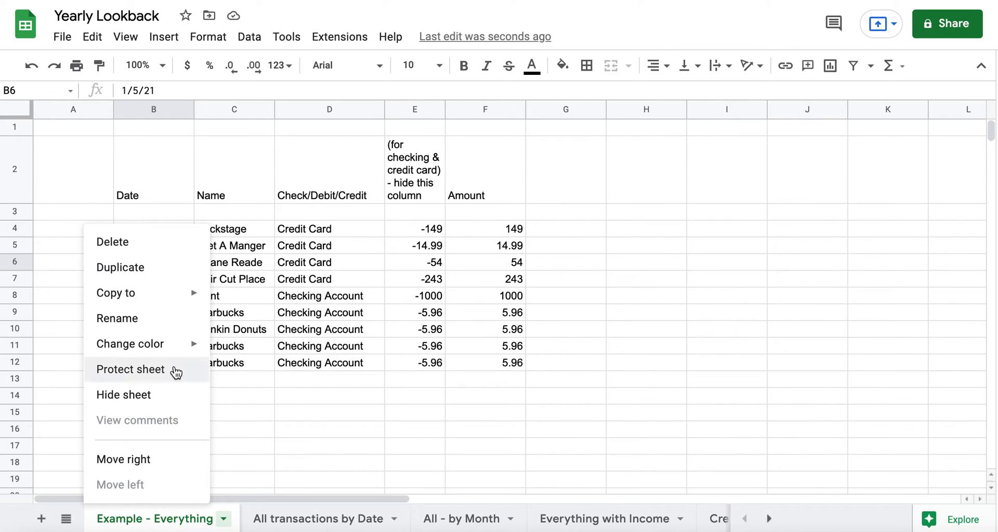
{"action": "left_click", "coordinate": [172, 275]}
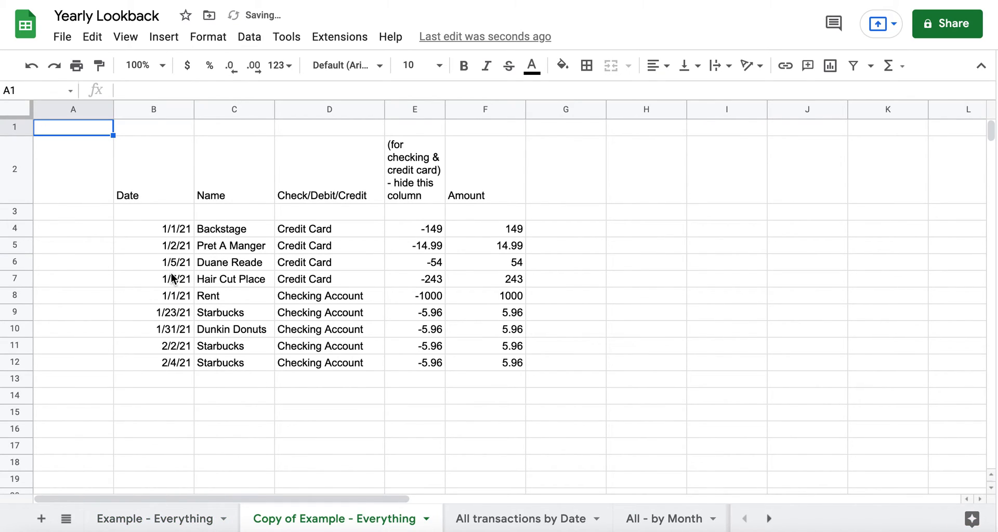
{"action": "double_click", "coordinate": [348, 518]}
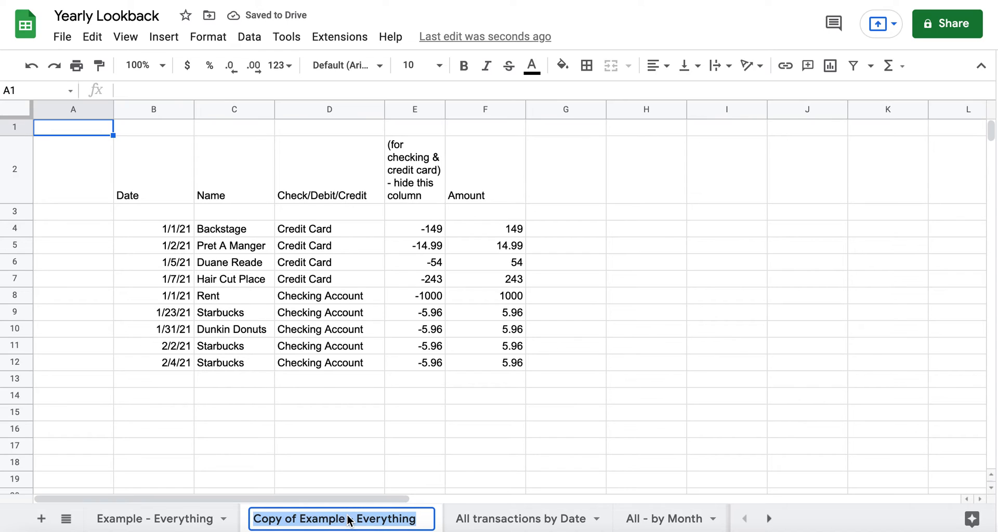
{"action": "type", "text": "By Store Name"}
{"action": "key", "text": "Return"}
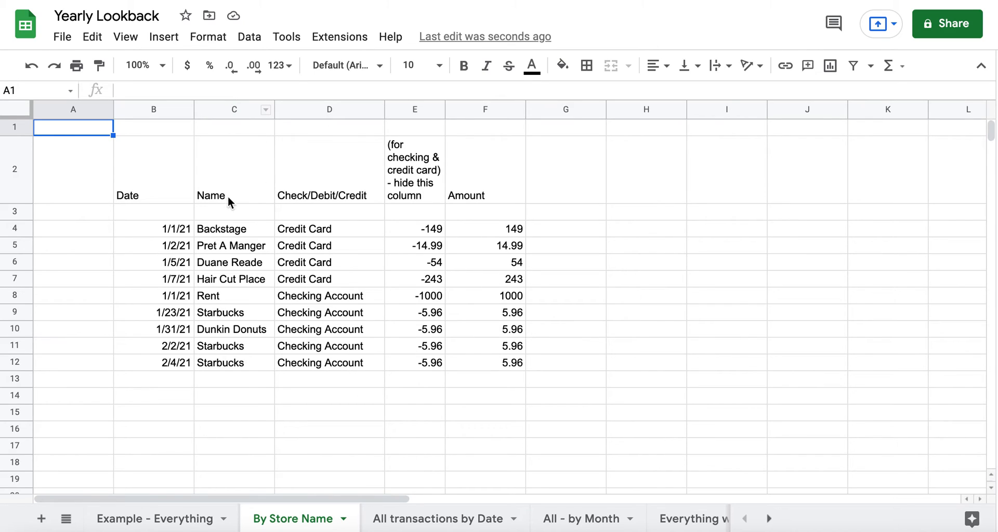
Step: Sort the By Store Name sheet by the Name column (column C) from A to Z
{"action": "left_click", "coordinate": [232, 109]}
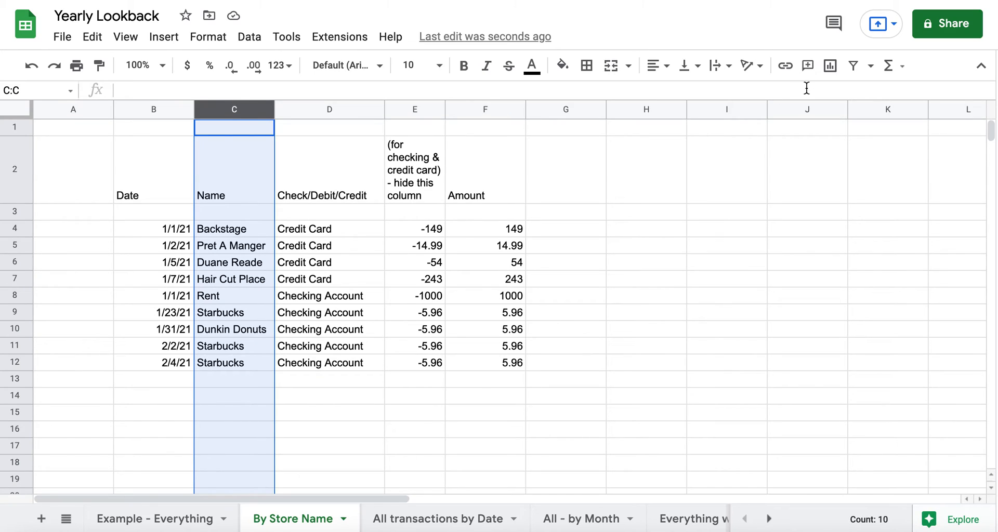
{"action": "left_click", "coordinate": [250, 37]}
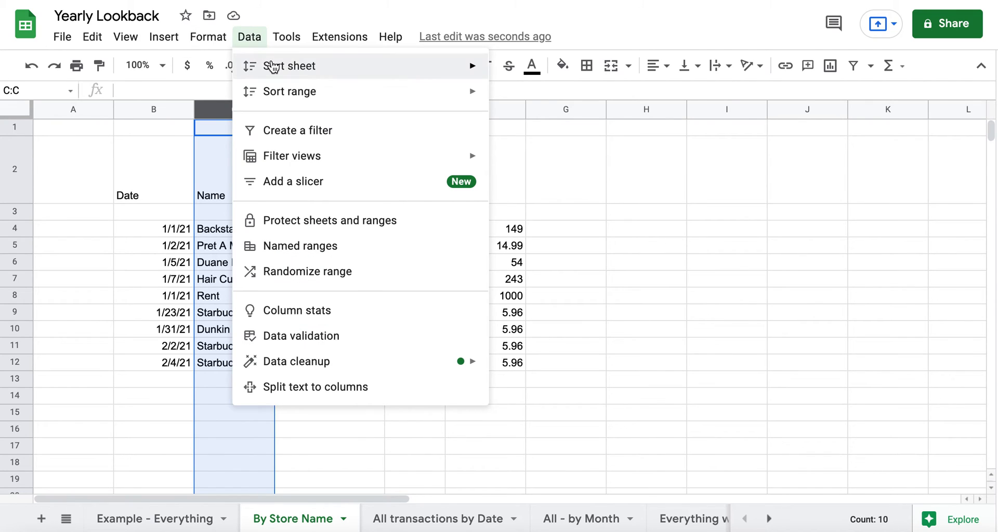
{"action": "mouse_move", "coordinate": [273, 65]}
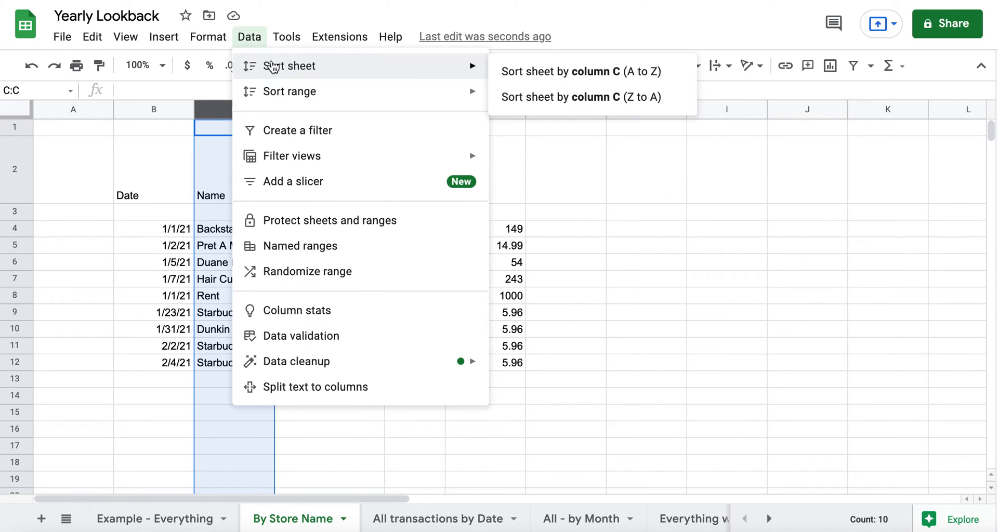
{"action": "left_click", "coordinate": [520, 81]}
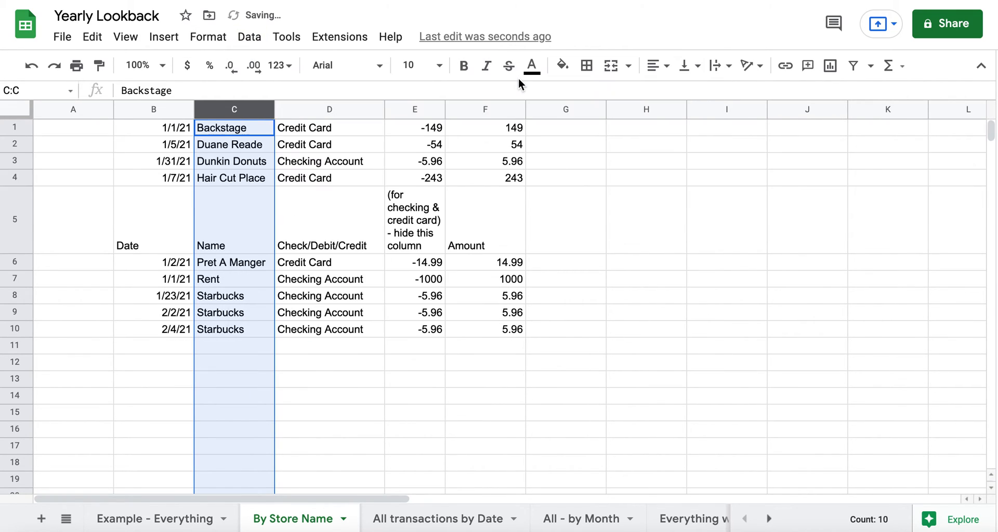
Step: Insert two blank rows above the first transaction in row 1
{"action": "left_click", "coordinate": [19, 127]}
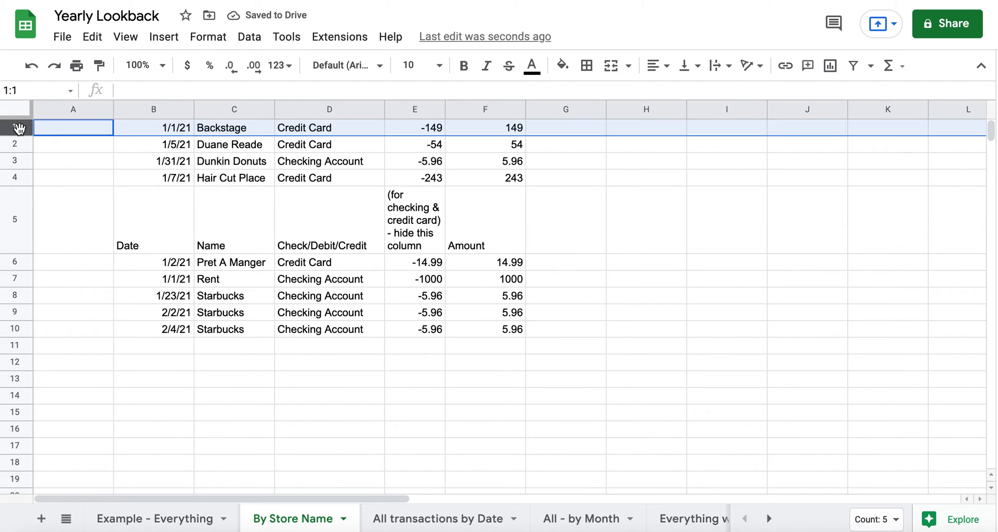
{"action": "right_click", "coordinate": [20, 128]}
{"action": "left_click", "coordinate": [67, 261]}
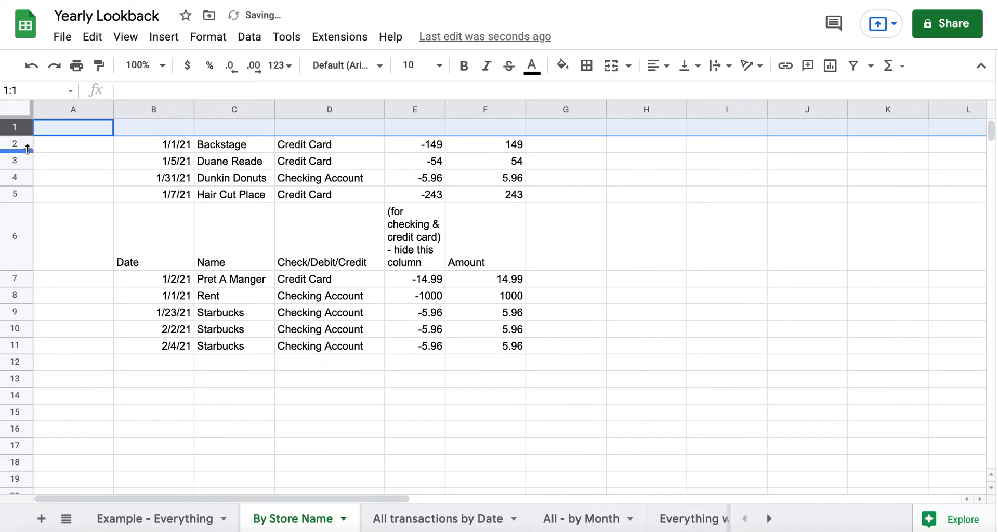
{"action": "right_click", "coordinate": [18, 129]}
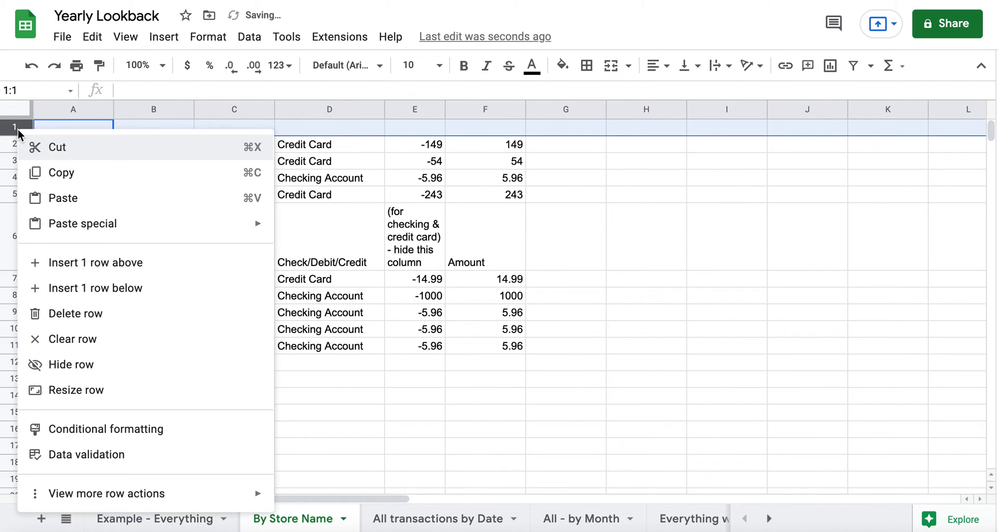
{"action": "left_click", "coordinate": [40, 260]}
Step: Copy the header row from row 7 into row 1 and delete the original header row
{"action": "left_click", "coordinate": [13, 253]}
{"action": "key", "text": "ctrl+c"}
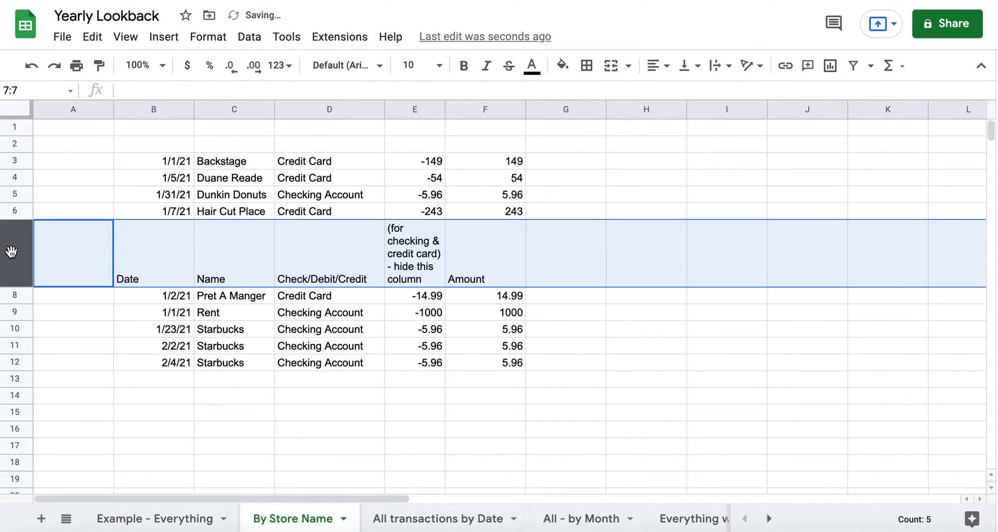
{"action": "left_click", "coordinate": [17, 128]}
{"action": "key", "text": "ctrl+v"}
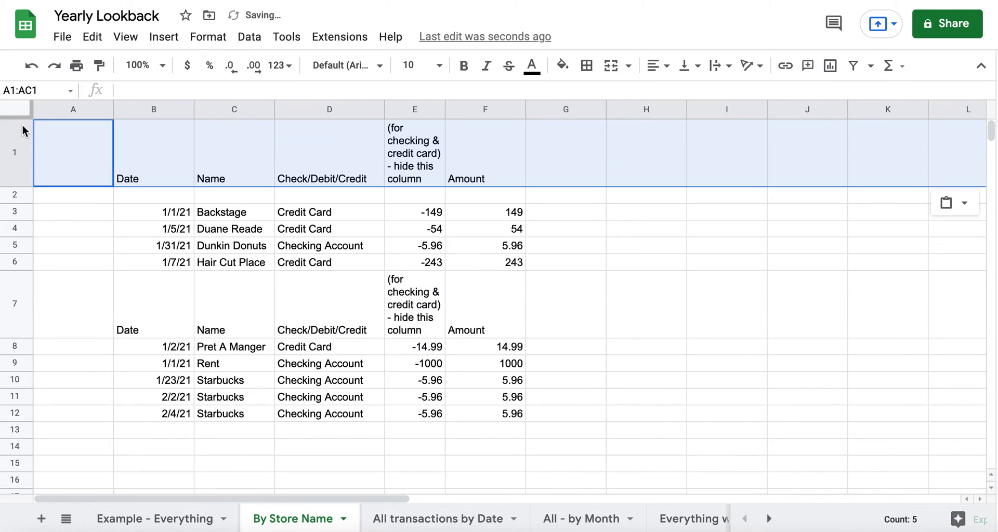
{"action": "left_click", "coordinate": [14, 301]}
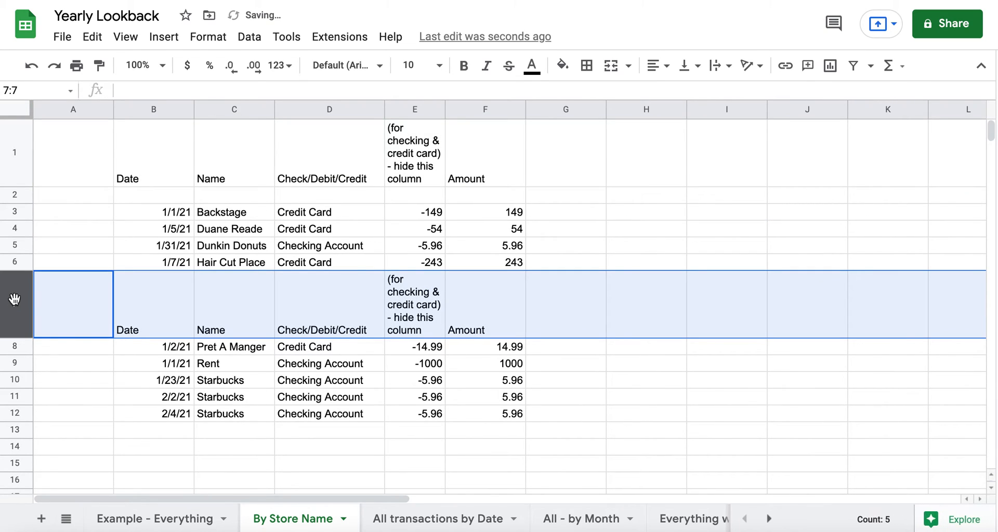
{"action": "right_click", "coordinate": [14, 301]}
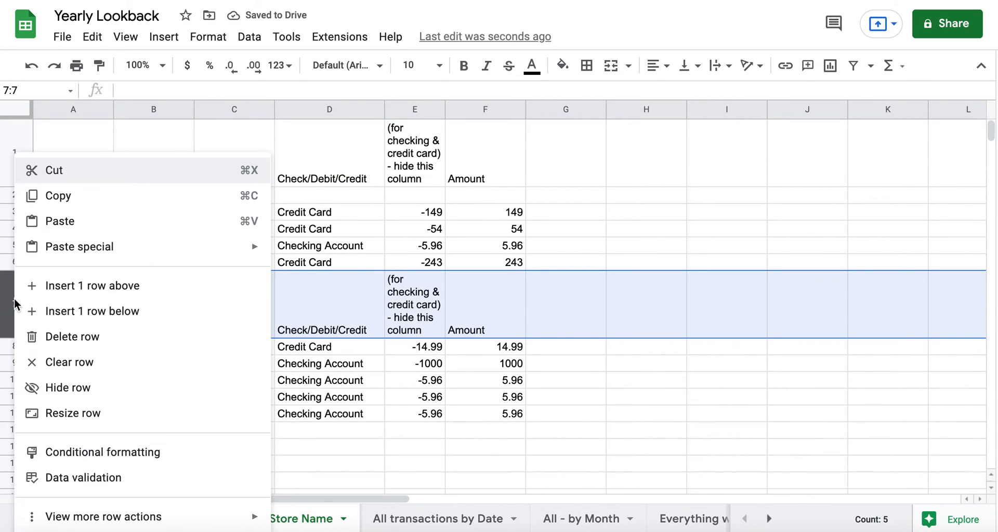
{"action": "left_click", "coordinate": [49, 338]}
{"action": "left_click", "coordinate": [249, 157]}
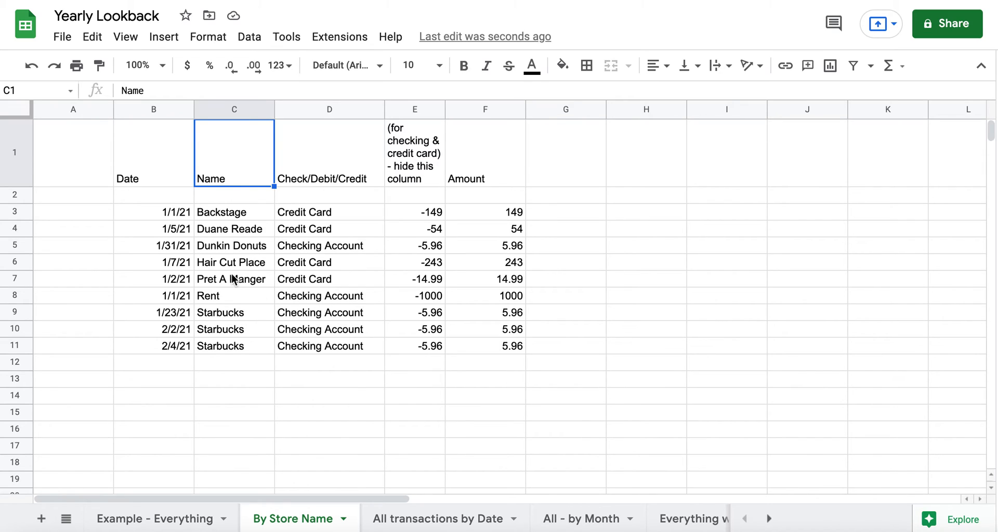
{"action": "left_click", "coordinate": [228, 249]}
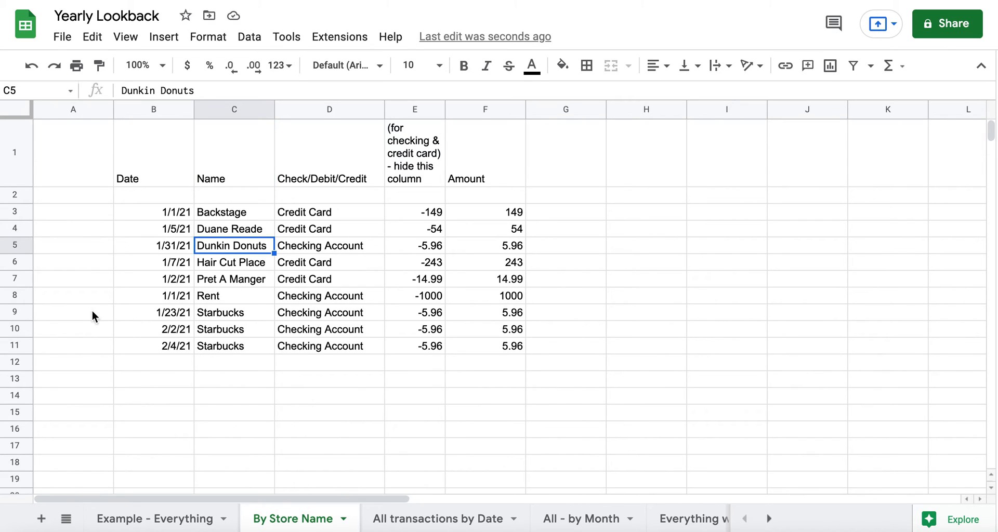
Step: Insert one blank row above each of the first Starbucks row, the Rent row and the Pret A Manger row
{"action": "left_click", "coordinate": [15, 312]}
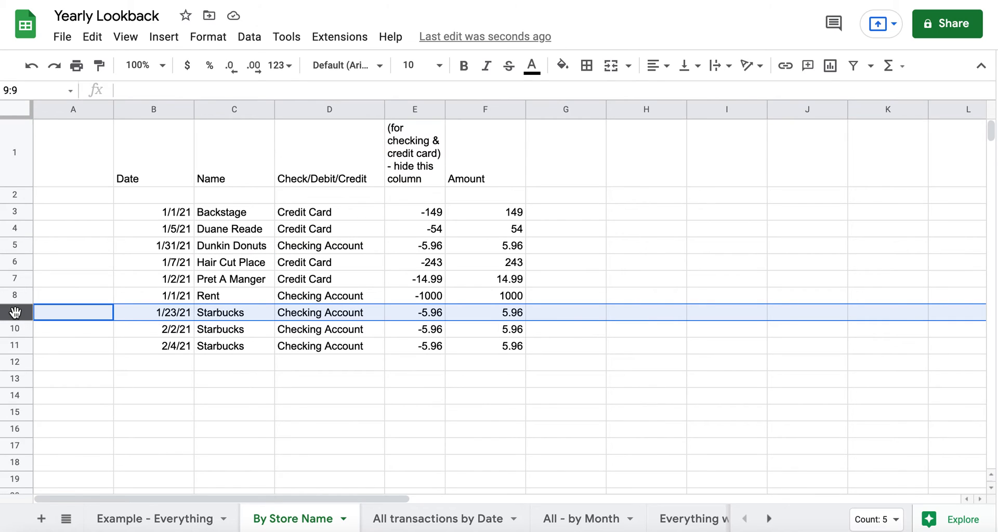
{"action": "right_click", "coordinate": [15, 312]}
{"action": "left_click", "coordinate": [19, 287]}
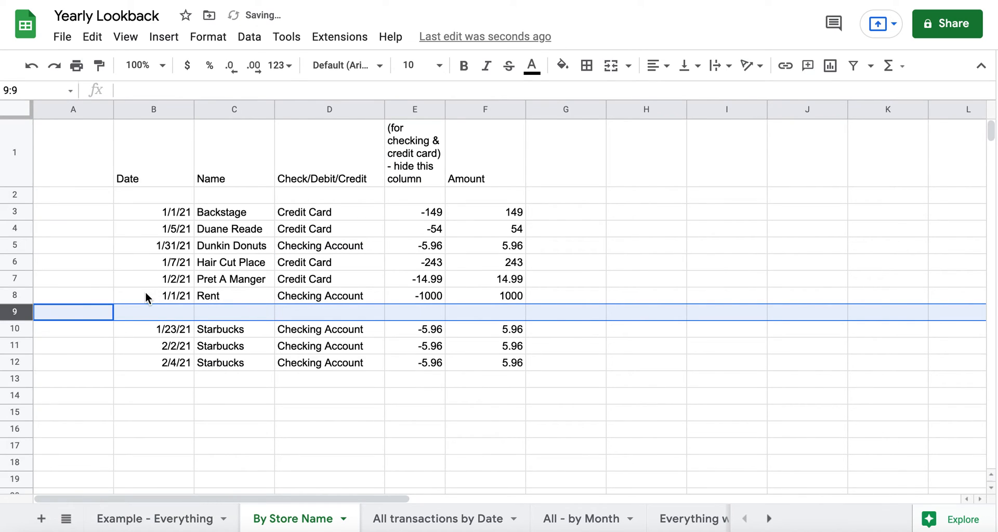
{"action": "left_click", "coordinate": [15, 295]}
{"action": "right_click", "coordinate": [16, 294]}
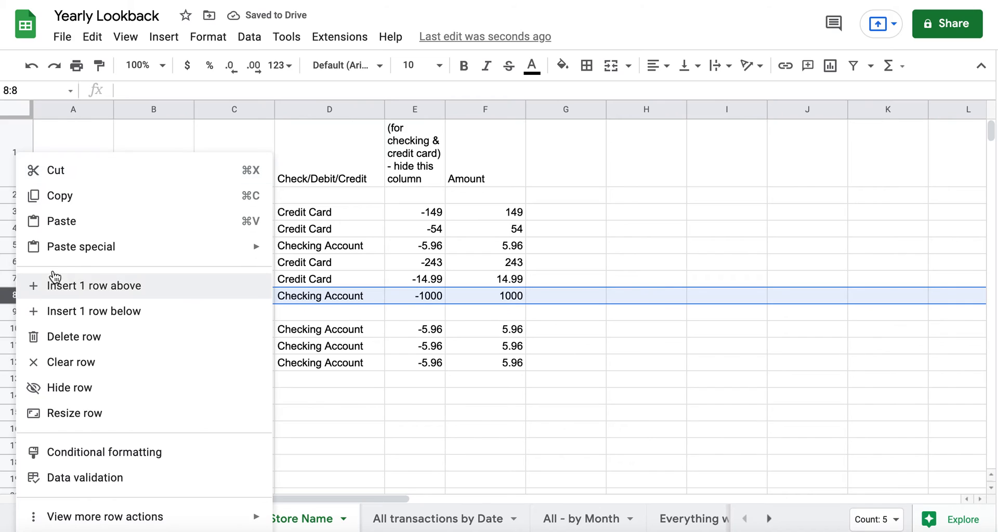
{"action": "left_click", "coordinate": [66, 286]}
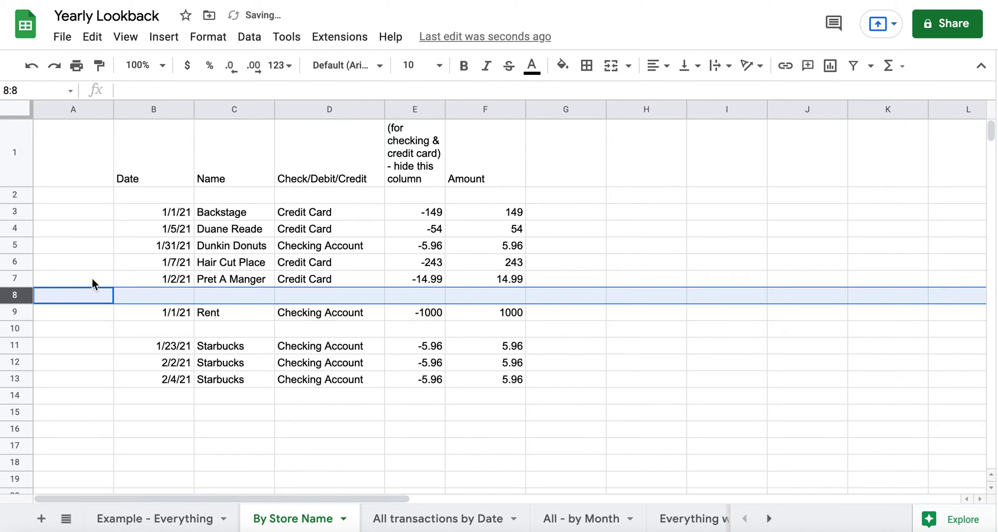
{"action": "left_click", "coordinate": [14, 278]}
{"action": "right_click", "coordinate": [14, 278]}
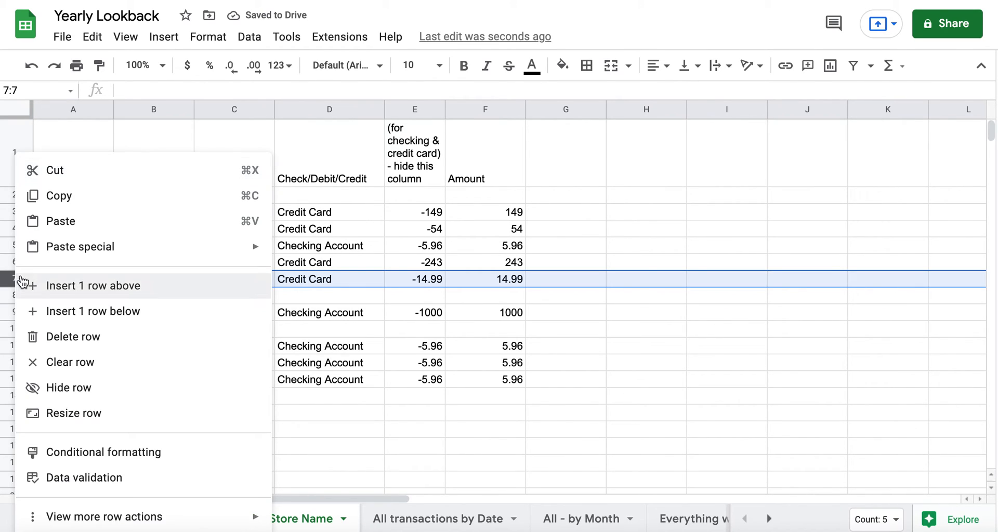
{"action": "left_click", "coordinate": [44, 295]}
Step: Total the Starbucks amounts in cell F15 with the formula =SUM(F12:F14)
{"action": "left_click", "coordinate": [494, 410]}
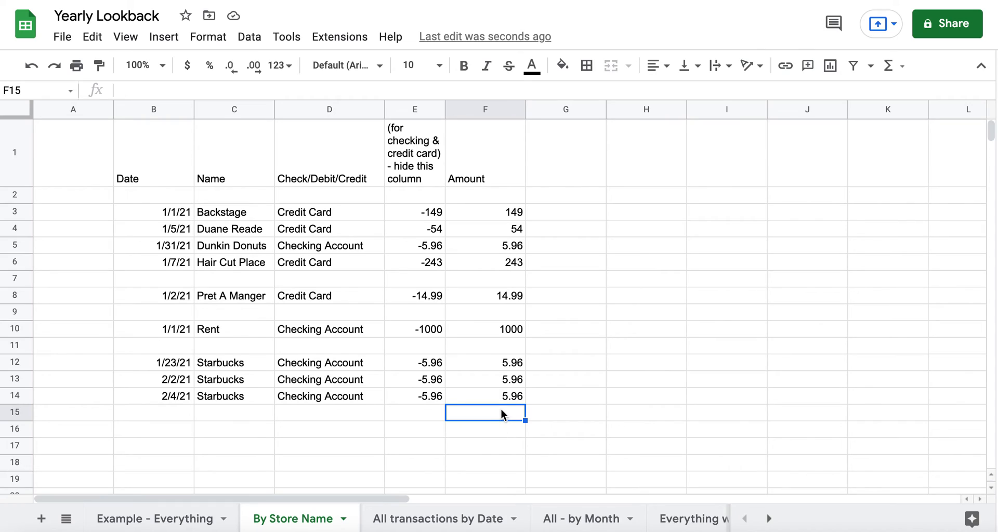
{"action": "left_click", "coordinate": [891, 67]}
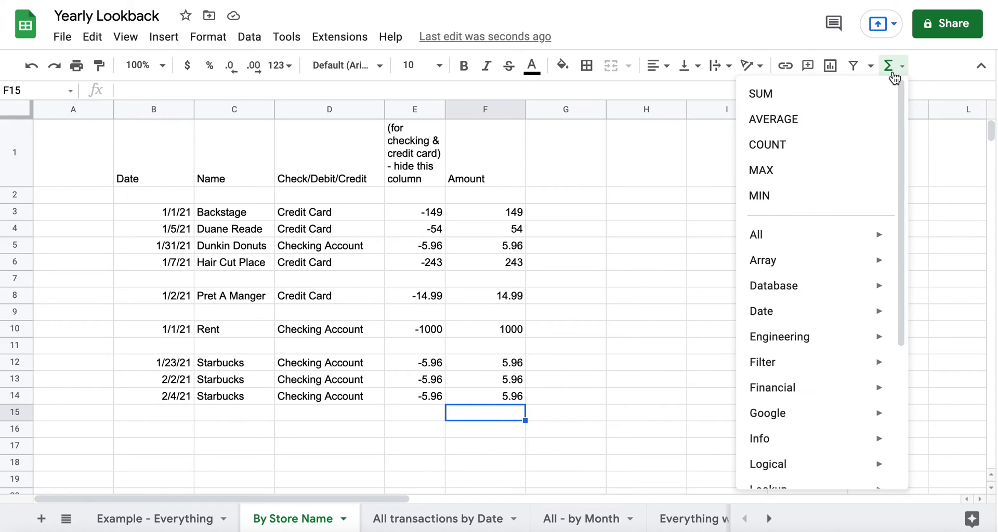
{"action": "left_click", "coordinate": [866, 94]}
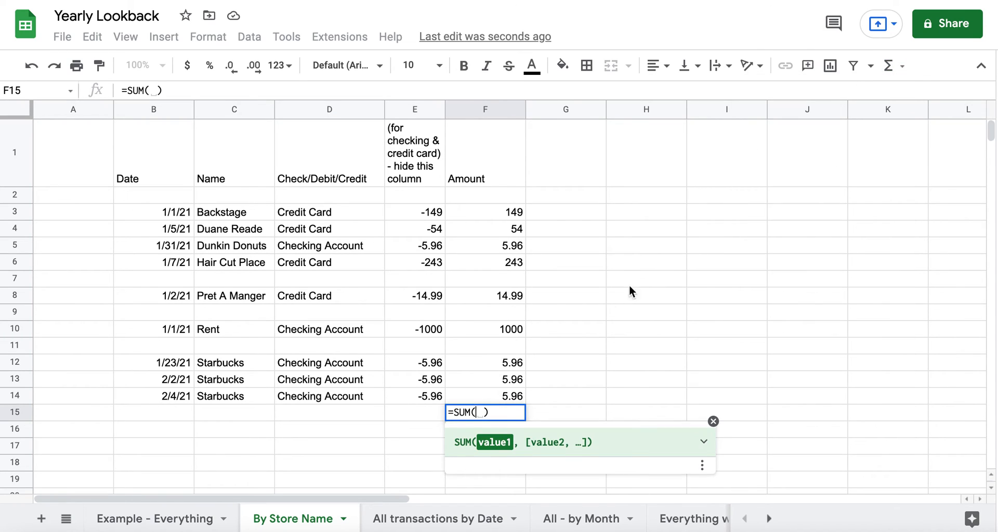
{"action": "left_click_drag", "start_coordinate": [511, 362], "coordinate": [509, 391]}
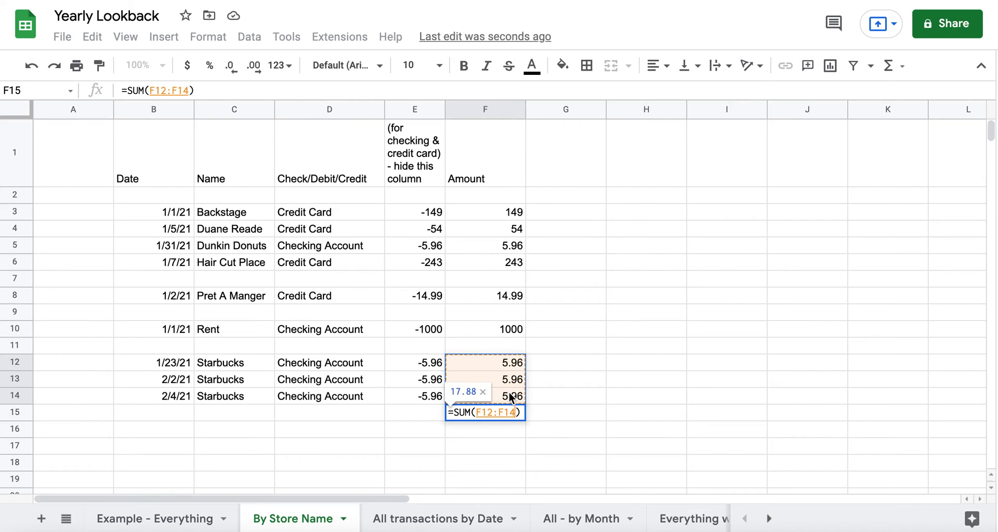
{"action": "key", "text": "Return"}
Step: Label the total Starbucks in cell E15, then make E15:F15 bold with an outer border
{"action": "left_click", "coordinate": [428, 413]}
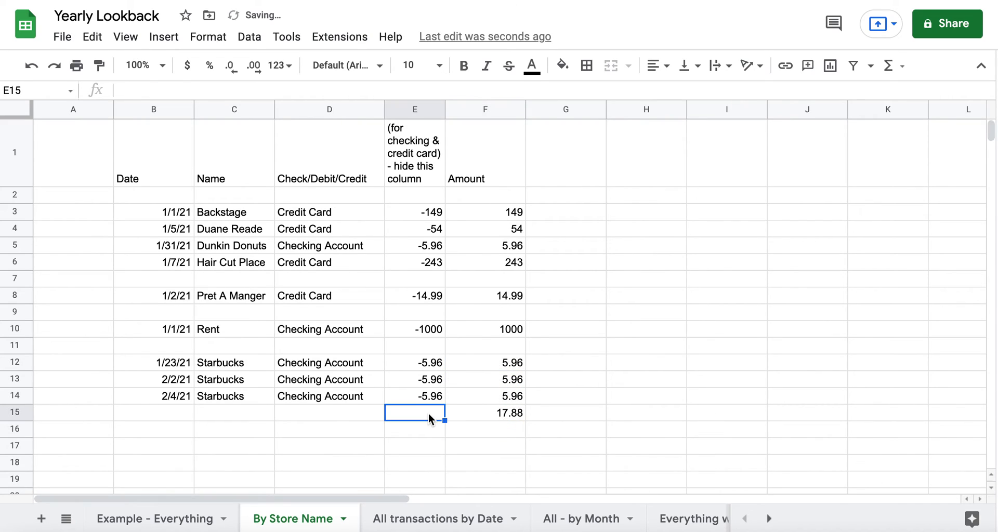
{"action": "type", "text": "Starbucks"}
{"action": "left_click", "coordinate": [453, 432]}
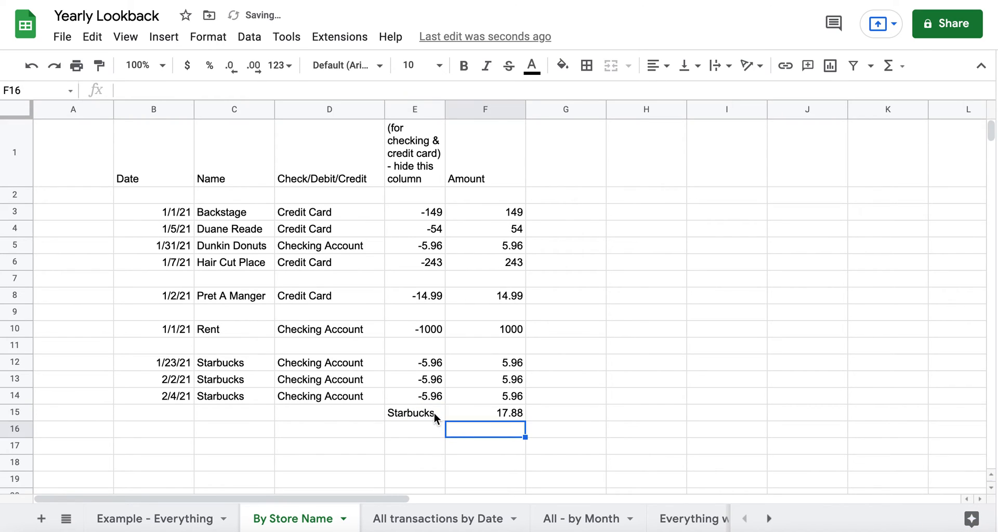
{"action": "left_click_drag", "start_coordinate": [434, 414], "coordinate": [460, 414]}
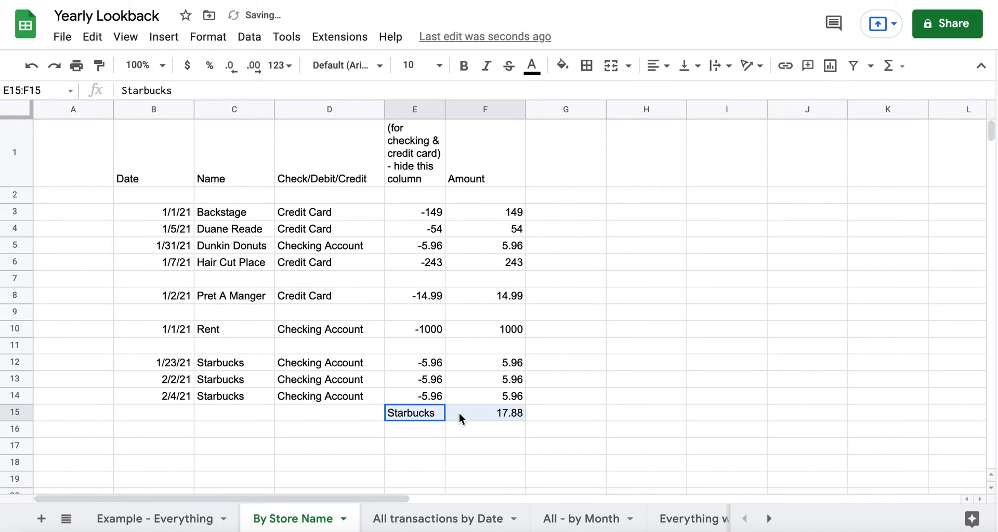
{"action": "left_click", "coordinate": [472, 75]}
{"action": "left_click", "coordinate": [586, 72]}
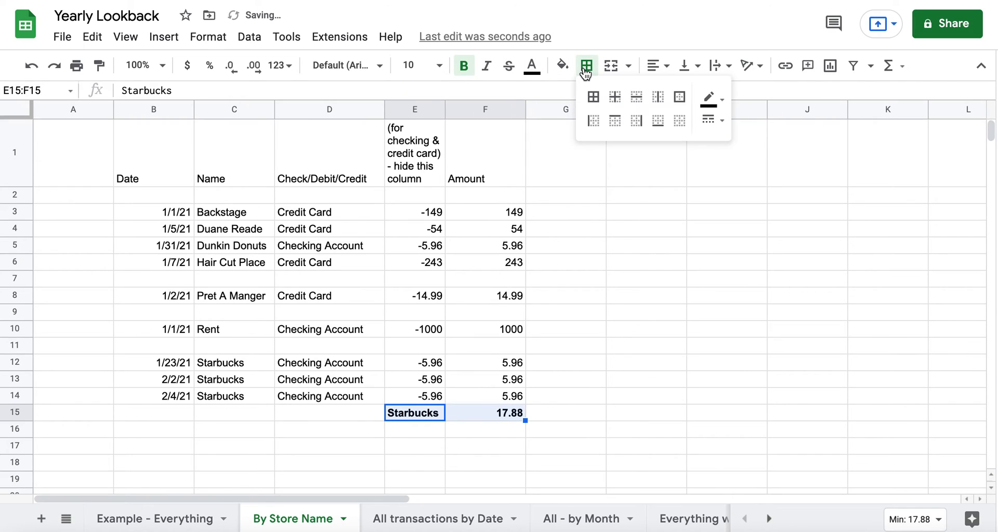
{"action": "left_click", "coordinate": [679, 96]}
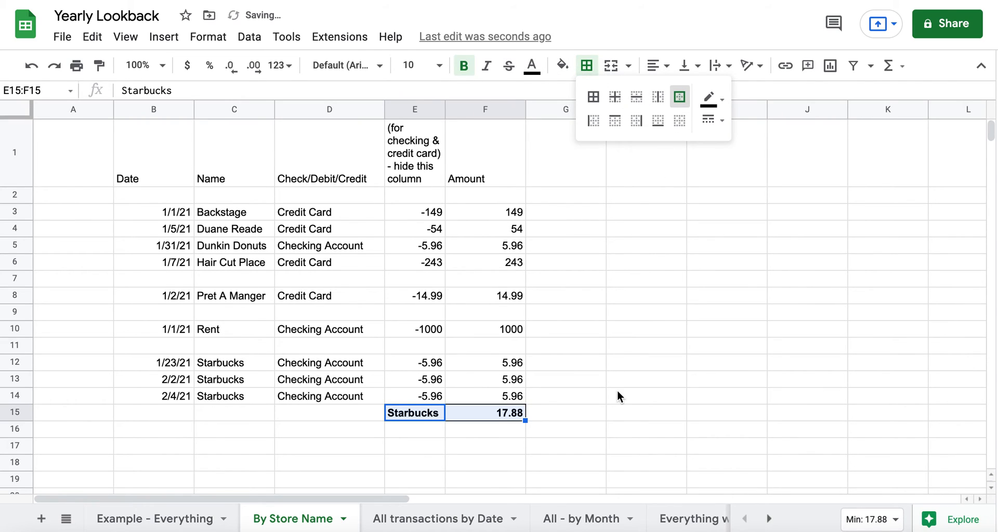
{"action": "left_click", "coordinate": [617, 396]}
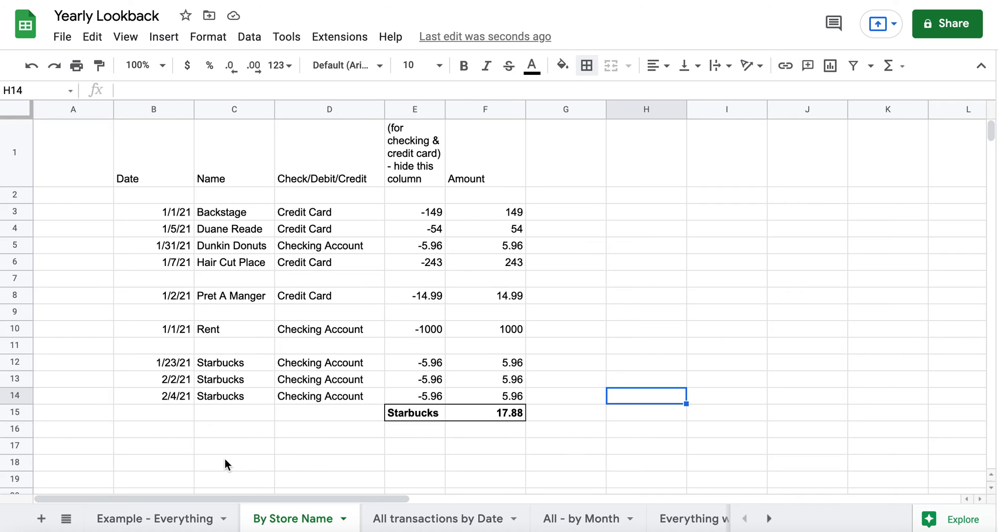
Step: Review the original Example - Everything sheet and return to the By Store Name sheet
{"action": "left_click", "coordinate": [147, 519]}
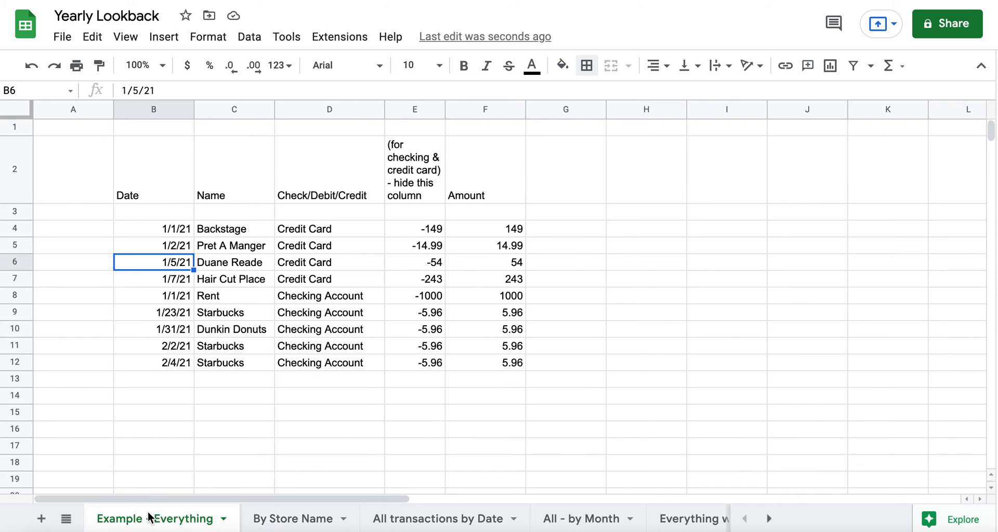
{"action": "left_click", "coordinate": [220, 400]}
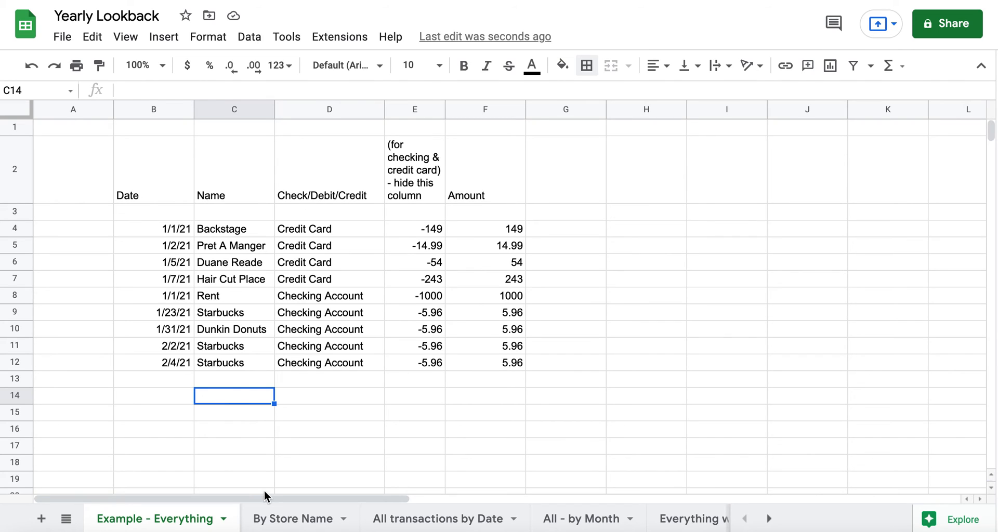
{"action": "left_click", "coordinate": [272, 523]}
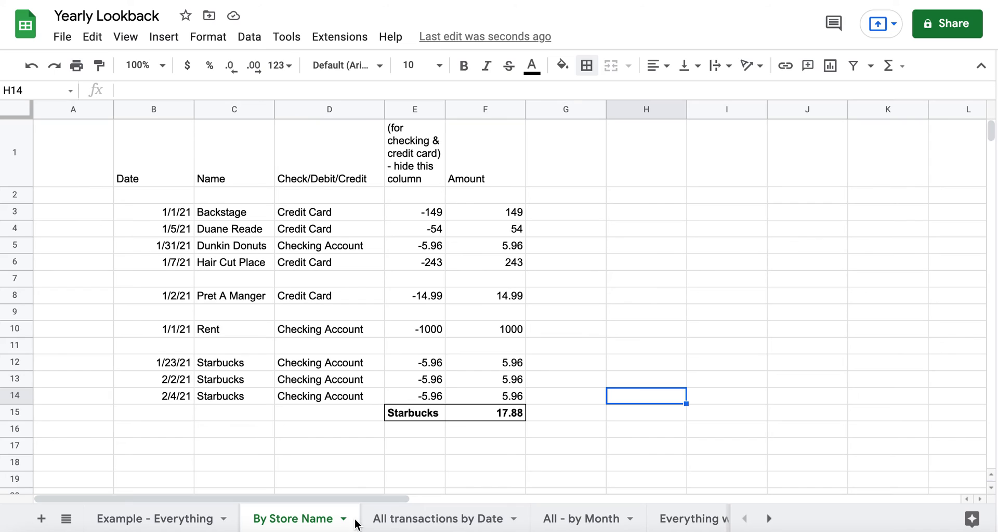
Step: Review each sheet in turn from All transactions by Date through All - by Month, Everything with Income, Credit Card Charges and Checking Account to Income
{"action": "left_click", "coordinate": [425, 522]}
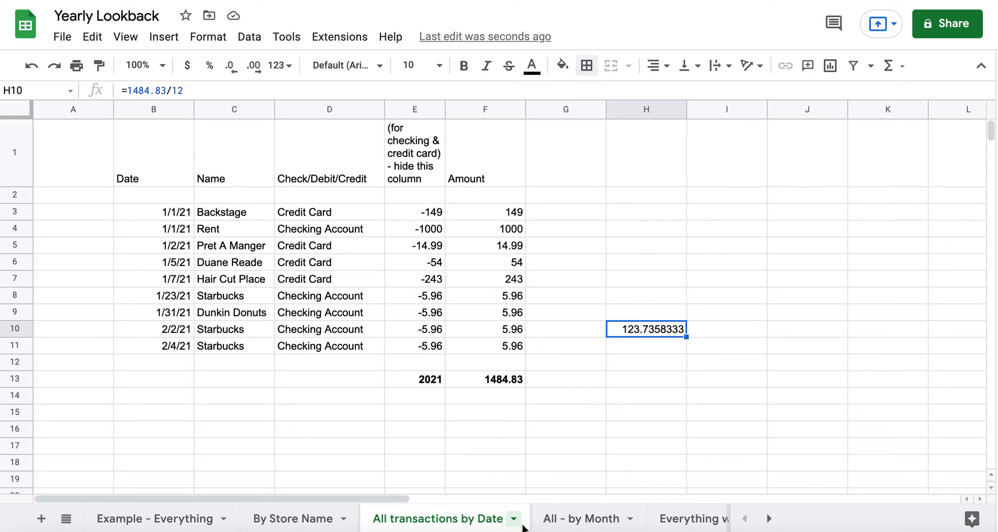
{"action": "left_click", "coordinate": [570, 522]}
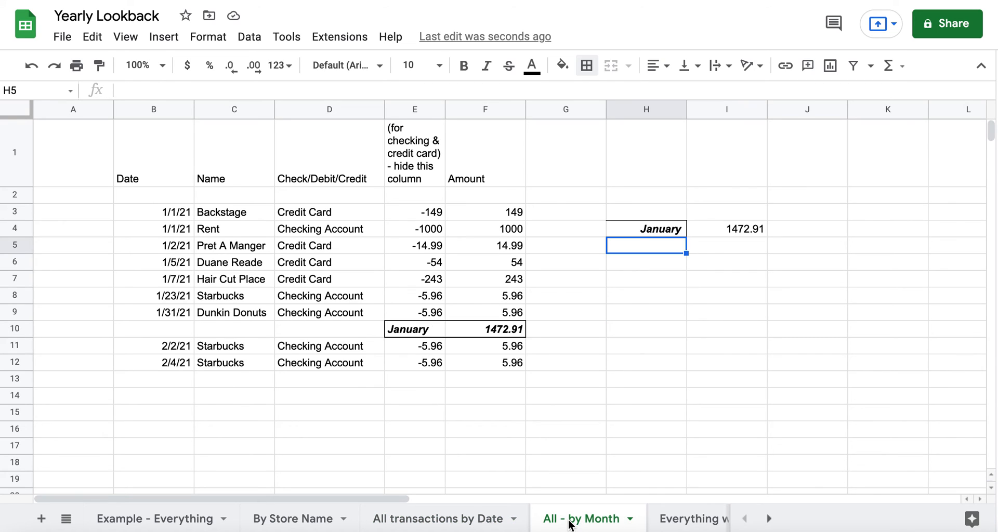
{"action": "left_click", "coordinate": [662, 522]}
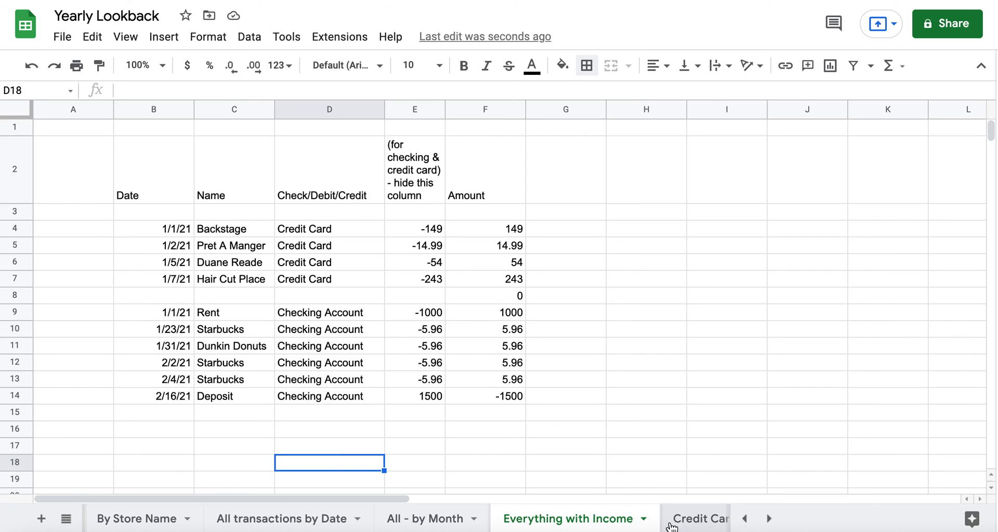
{"action": "left_click", "coordinate": [676, 523]}
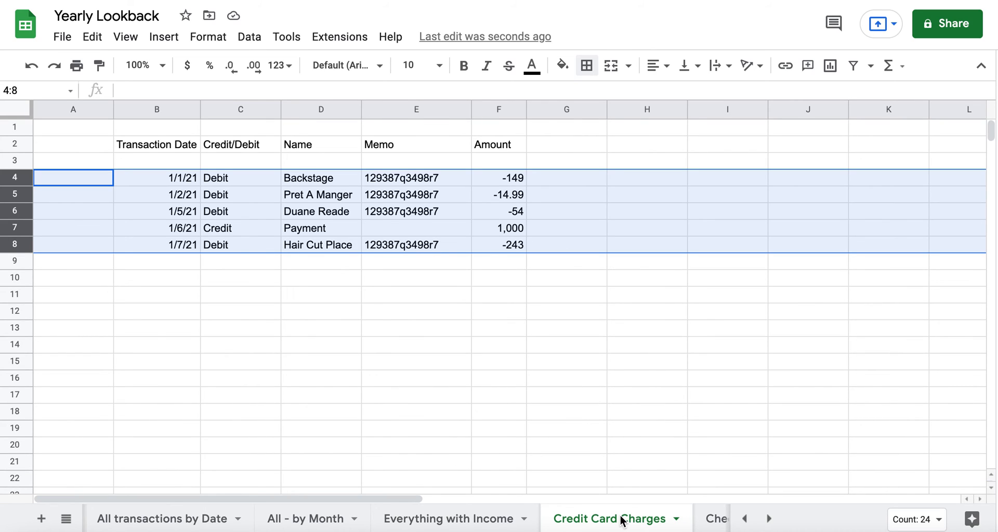
{"action": "left_click", "coordinate": [713, 519]}
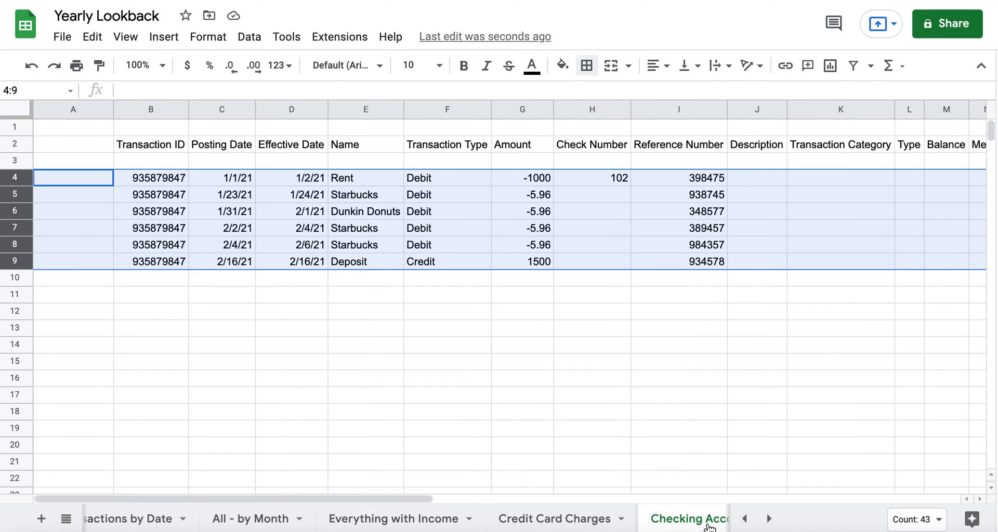
{"action": "left_click", "coordinate": [693, 520]}
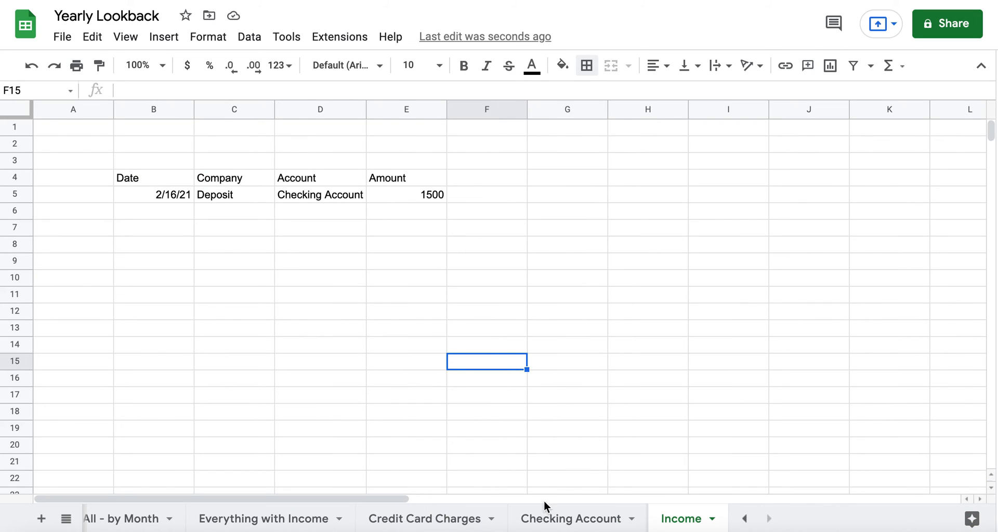
Step: Add two new sheets to the workbook and rename the first of them Business Expenses
{"action": "left_click", "coordinate": [41, 519]}
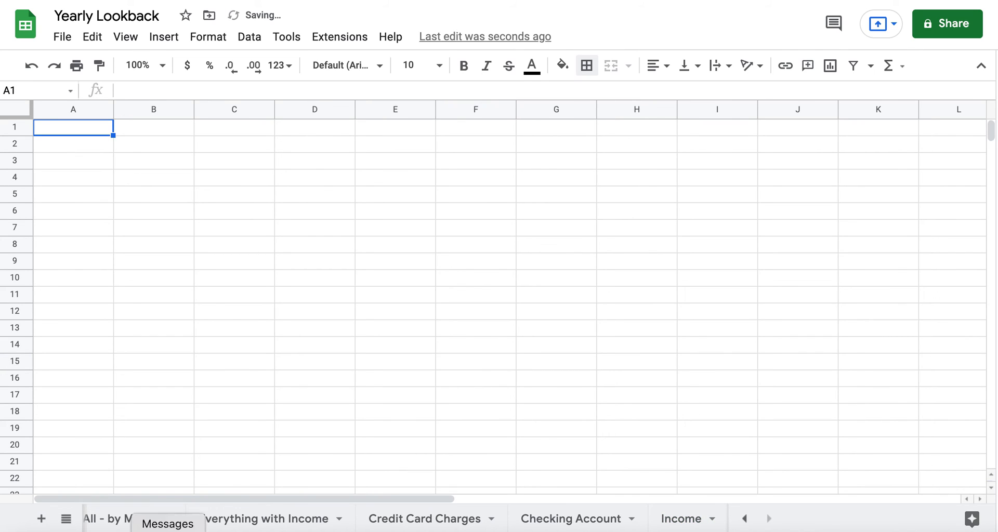
{"action": "left_click", "coordinate": [747, 519]}
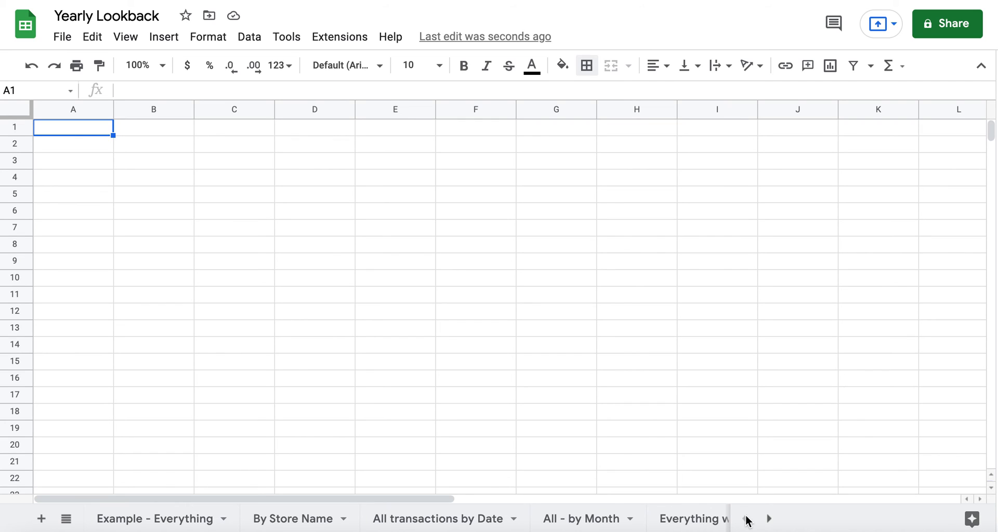
{"action": "left_click", "coordinate": [40, 520]}
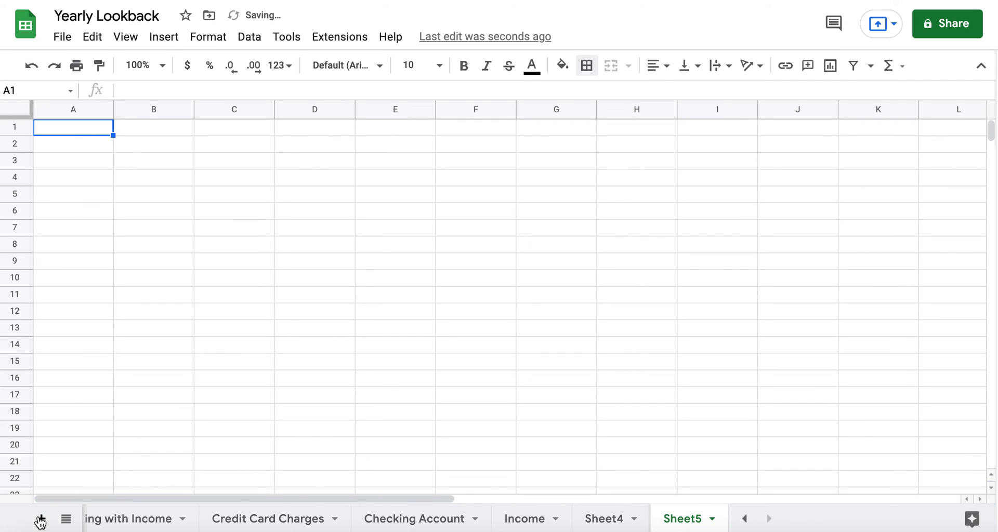
{"action": "double_click", "coordinate": [601, 518]}
{"action": "type", "text": "Business"}
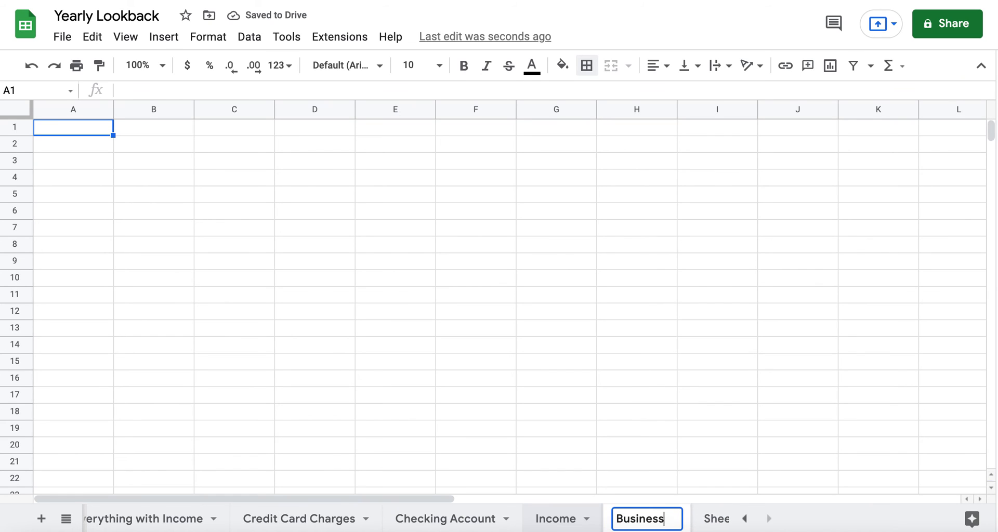
{"action": "type", "text": " Expenses"}
{"action": "key", "text": "Return"}
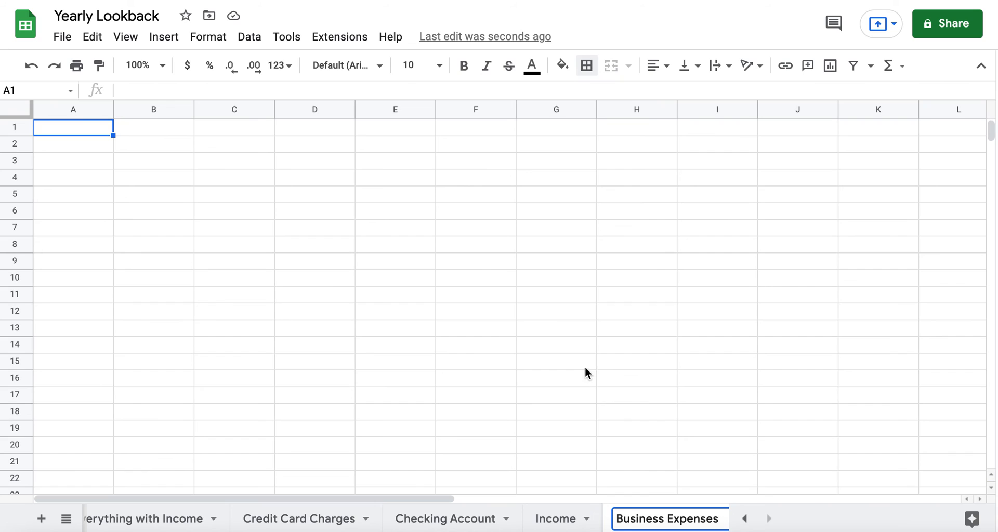
{"action": "left_click", "coordinate": [492, 281]}
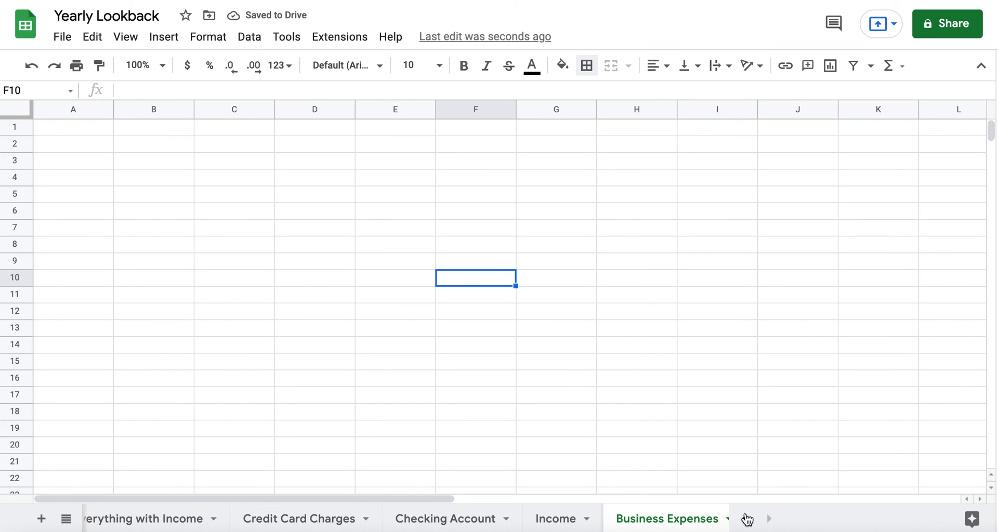
Step: Move the Business Expenses sheet so it sits between Example - Everything and By Store Name
{"action": "left_click_drag", "start_coordinate": [656, 523], "coordinate": [6, 505]}
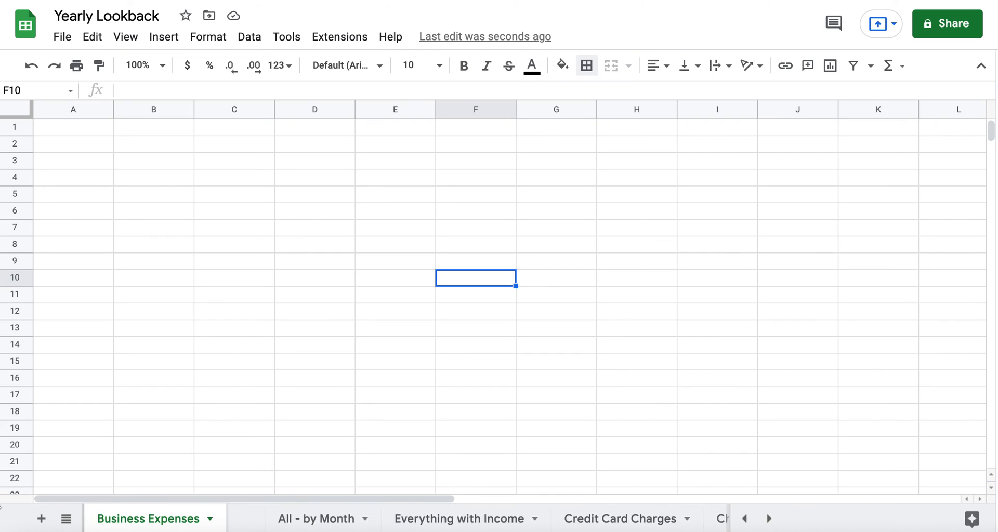
{"action": "mouse_move", "coordinate": [1, 507]}
{"action": "left_mouse_down"}
{"action": "mouse_move", "coordinate": [270, 513]}
{"action": "mouse_move", "coordinate": [1, 507]}
{"action": "left_mouse_up"}
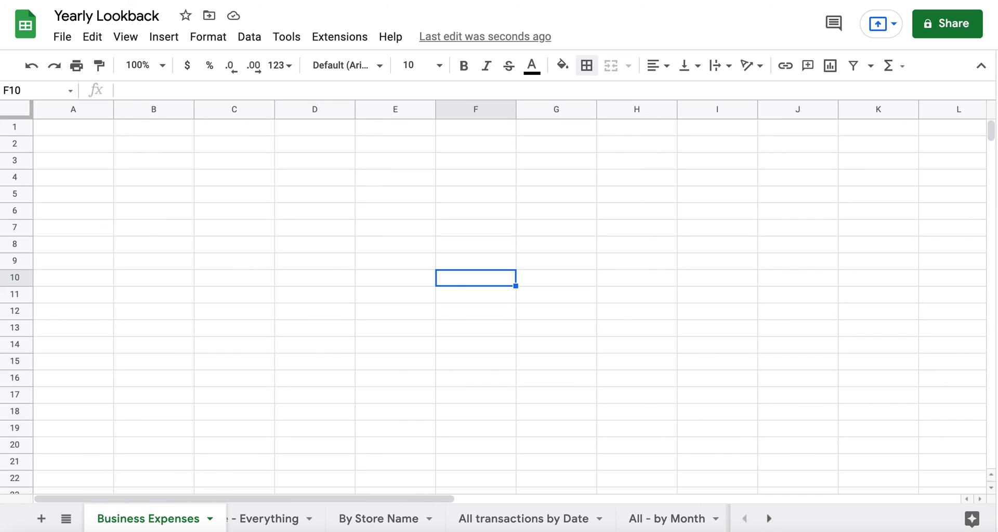
{"action": "left_click_drag", "start_coordinate": [1, 507], "coordinate": [285, 512]}
Step: Copy the Backstage row from Example - Everything into row 7 of the Business Expenses sheet
{"action": "left_click", "coordinate": [179, 523]}
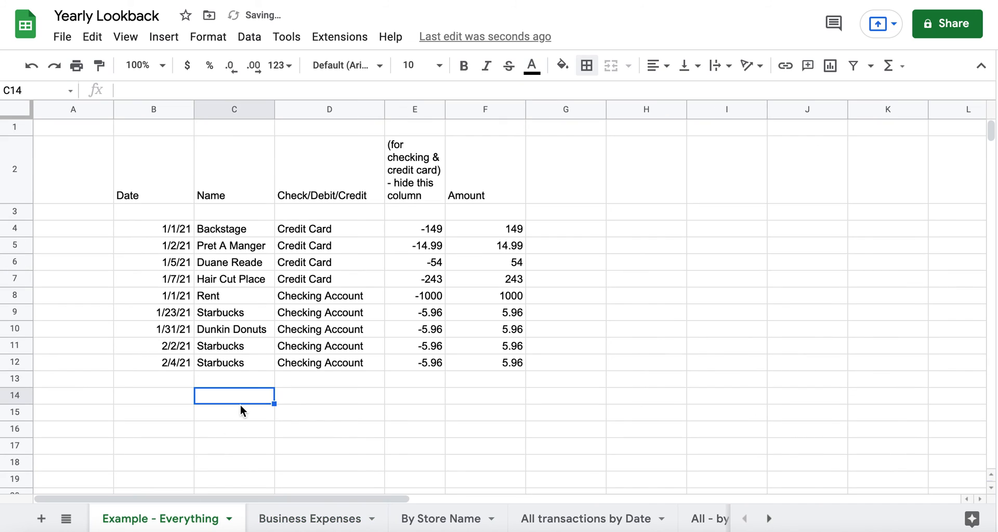
{"action": "left_click", "coordinate": [240, 291]}
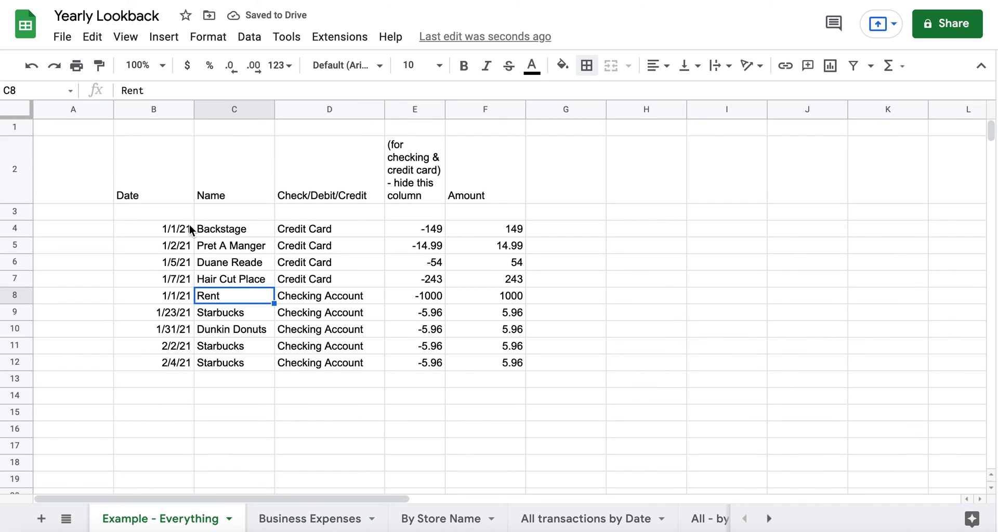
{"action": "left_click", "coordinate": [21, 225]}
{"action": "key", "text": "ctrl+c"}
{"action": "left_click", "coordinate": [290, 517]}
{"action": "left_click", "coordinate": [21, 227]}
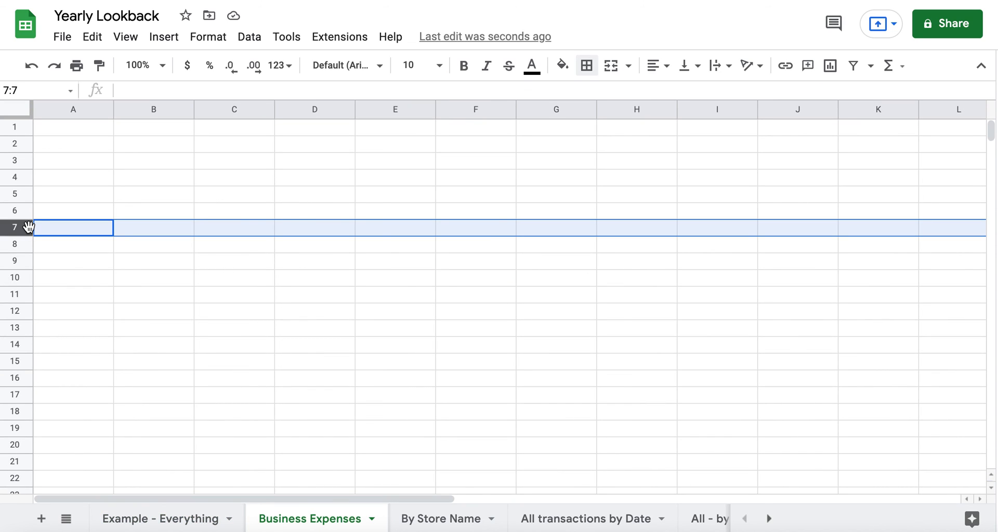
{"action": "key", "text": "ctrl+v"}
{"action": "left_click", "coordinate": [124, 268]}
Step: Compare the copied Backstage row in Business Expenses with the source transactions and return to the Example - Everything sheet
{"action": "left_click", "coordinate": [147, 521]}
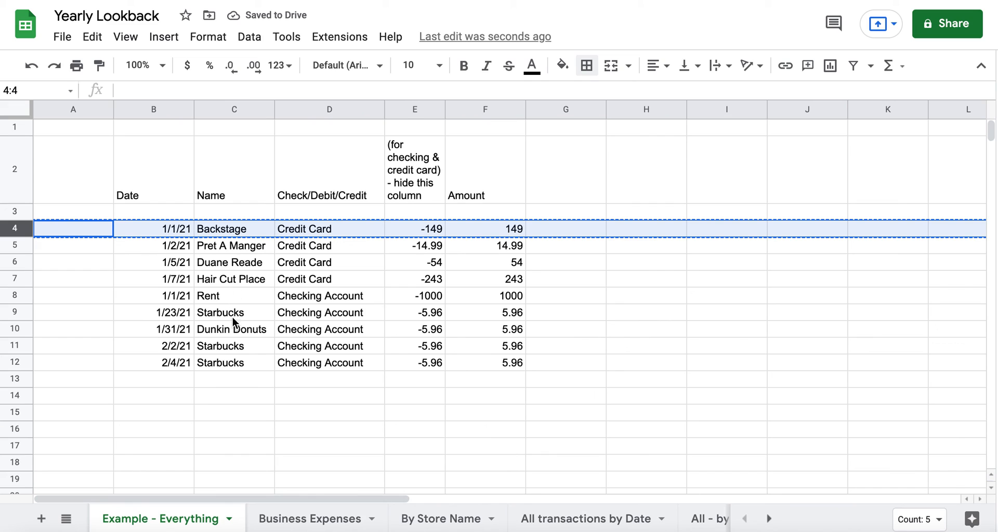
{"action": "left_click", "coordinate": [274, 522]}
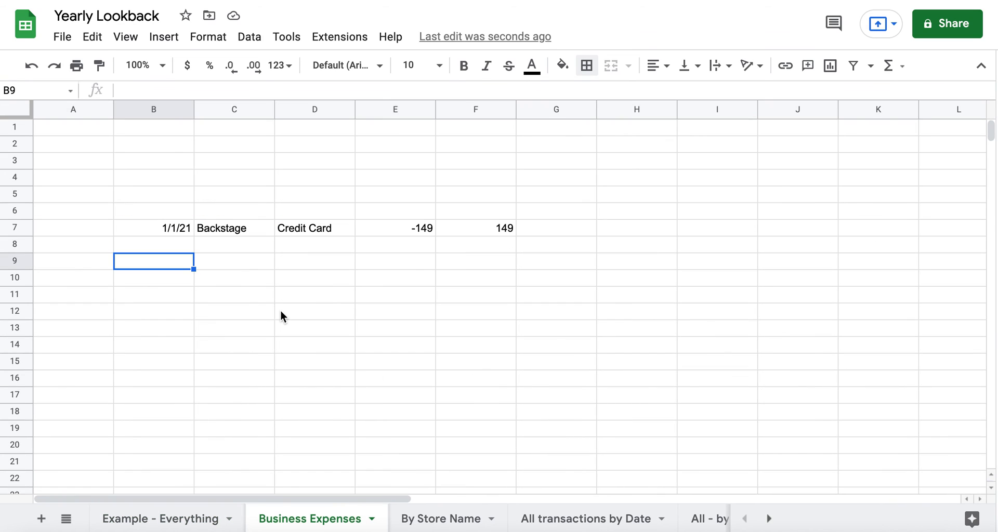
{"action": "left_click", "coordinate": [249, 233]}
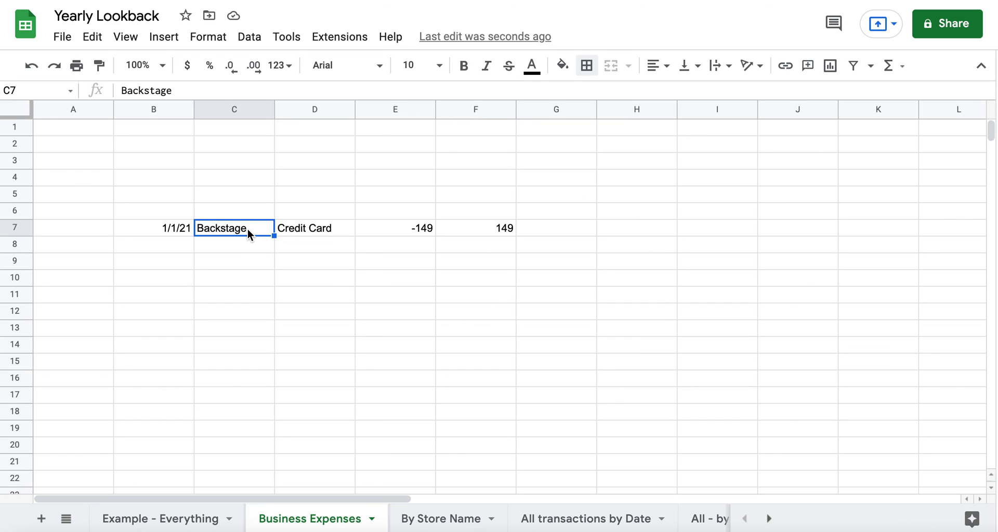
{"action": "left_click", "coordinate": [241, 247]}
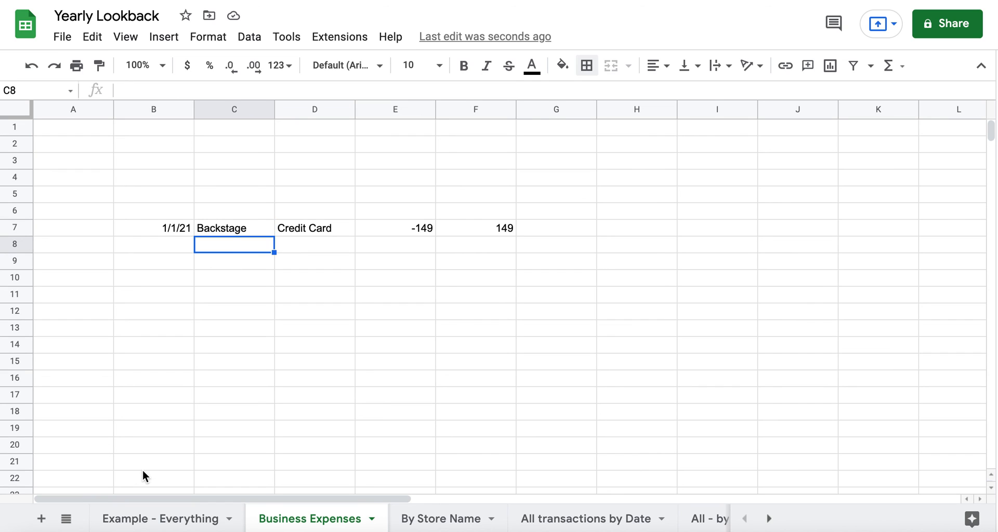
{"action": "left_click", "coordinate": [132, 518]}
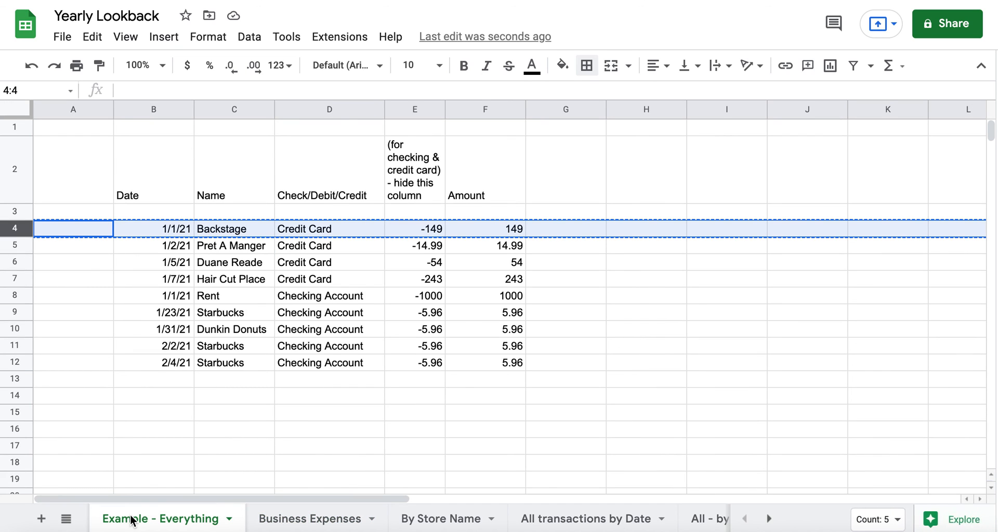